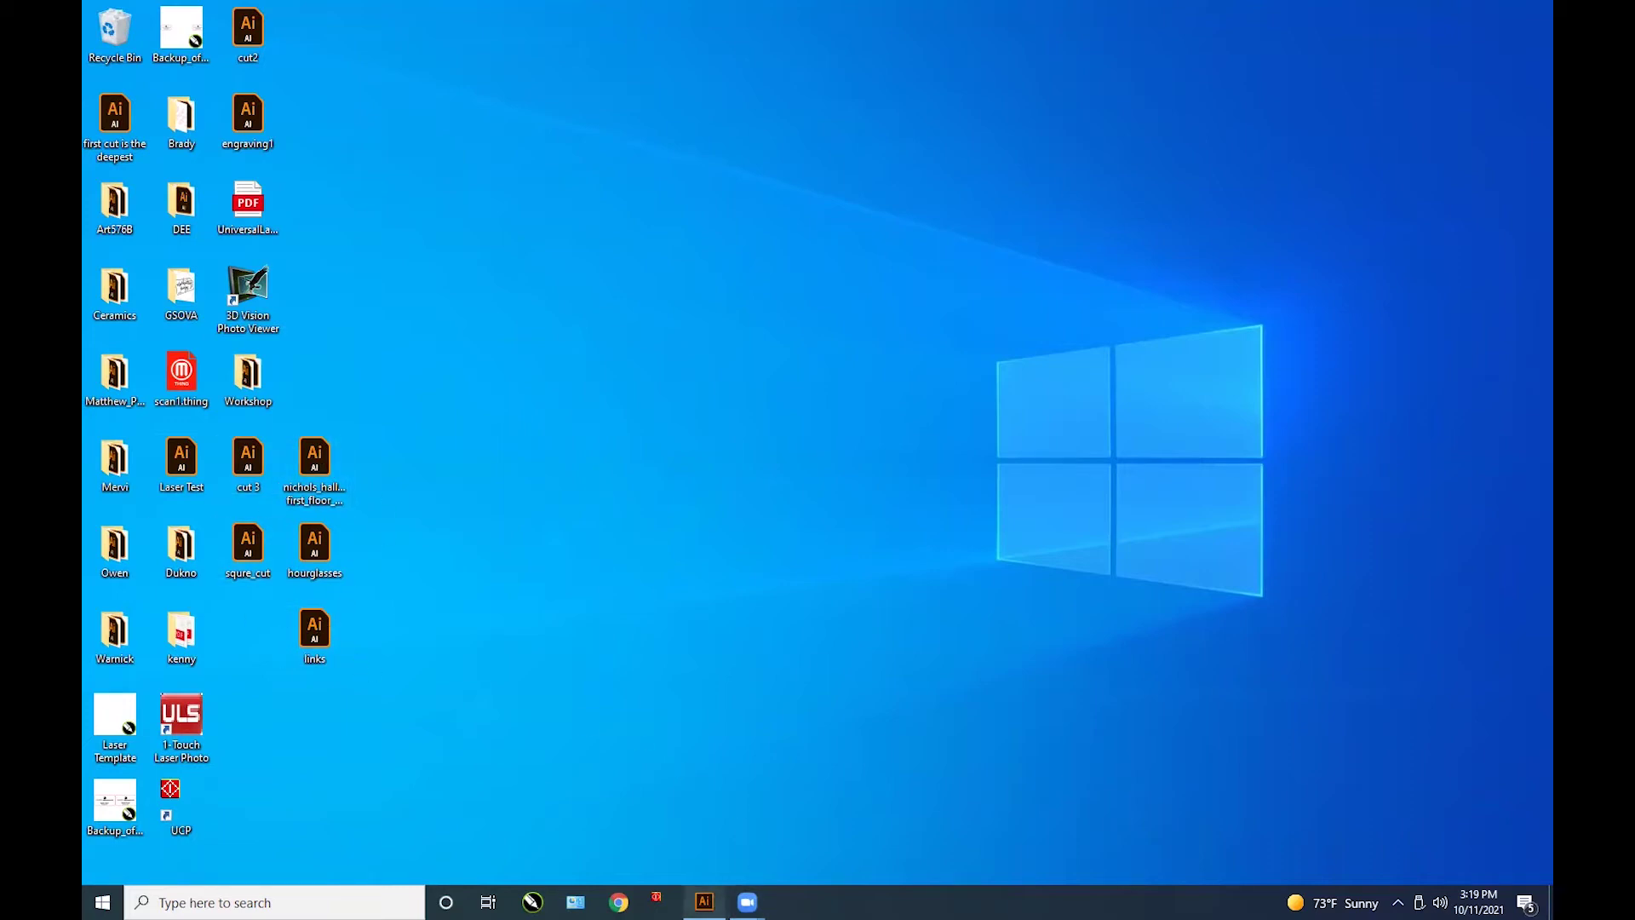
Step: Restore the Illustrator window and start a new document from the File menu
{"action": "left_click", "coordinate": [704, 901]}
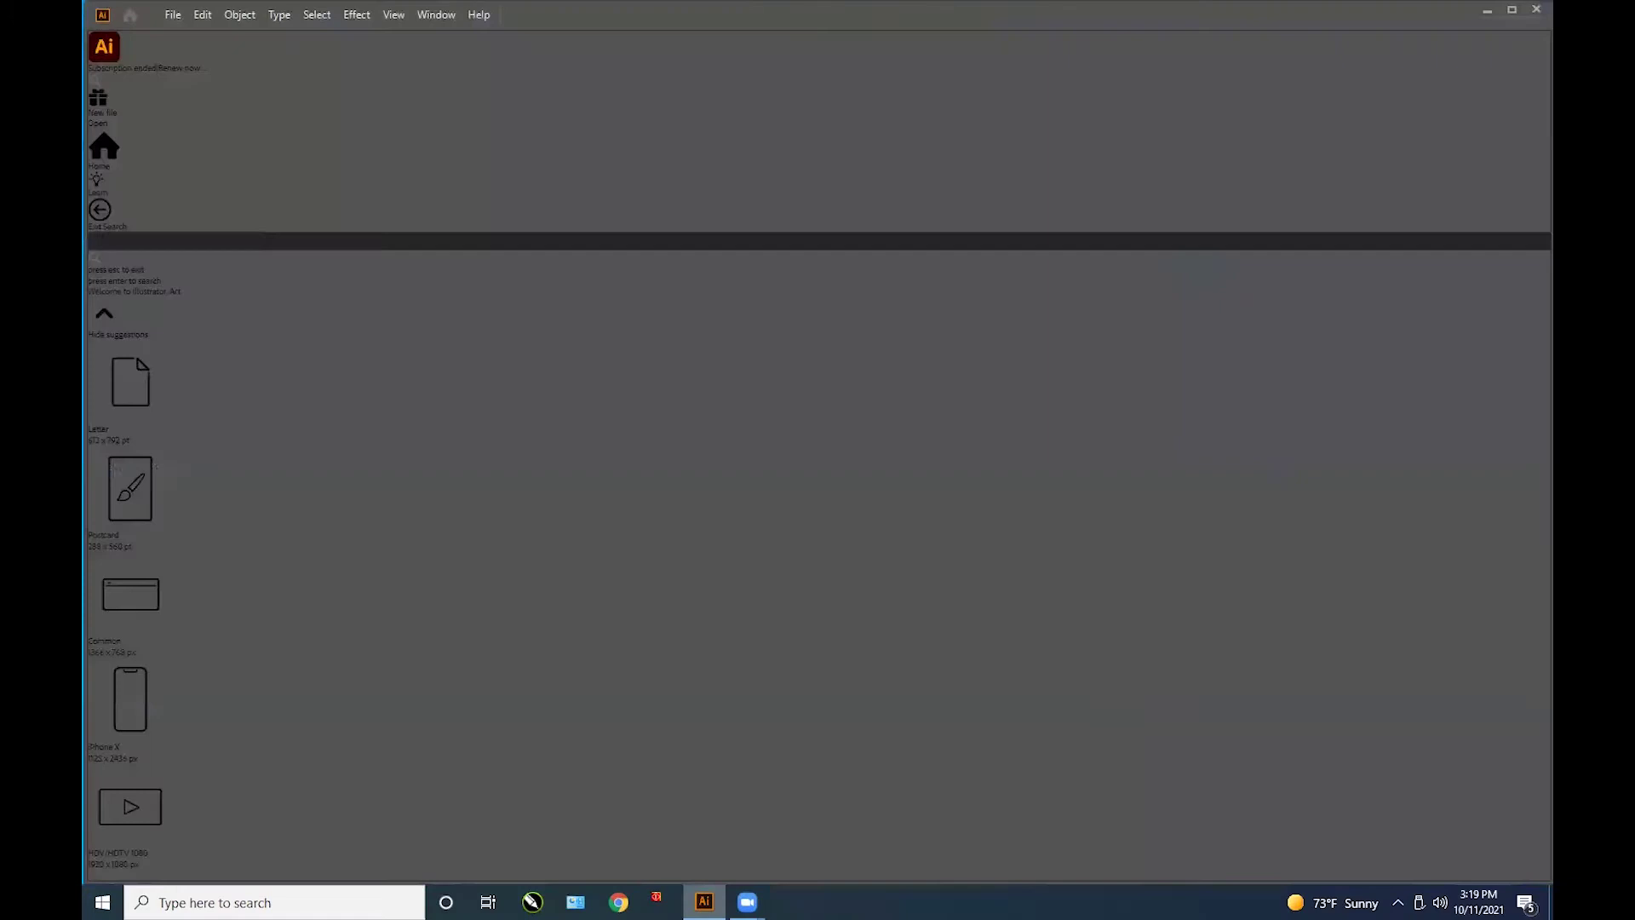
{"action": "left_click", "coordinate": [170, 15]}
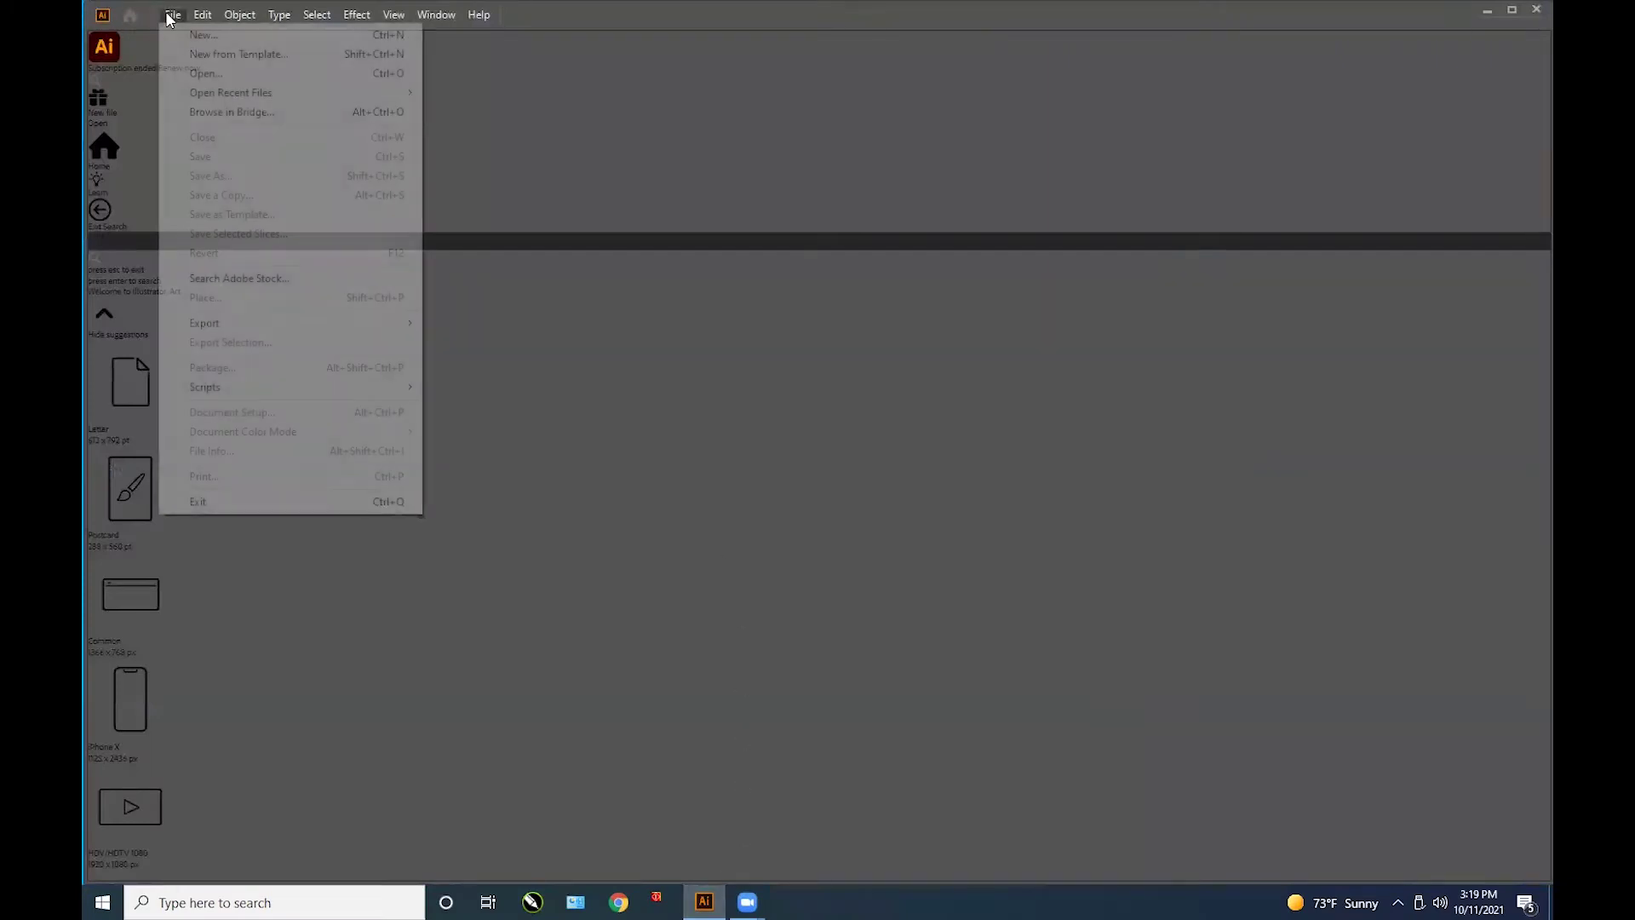
{"action": "left_click", "coordinate": [193, 35]}
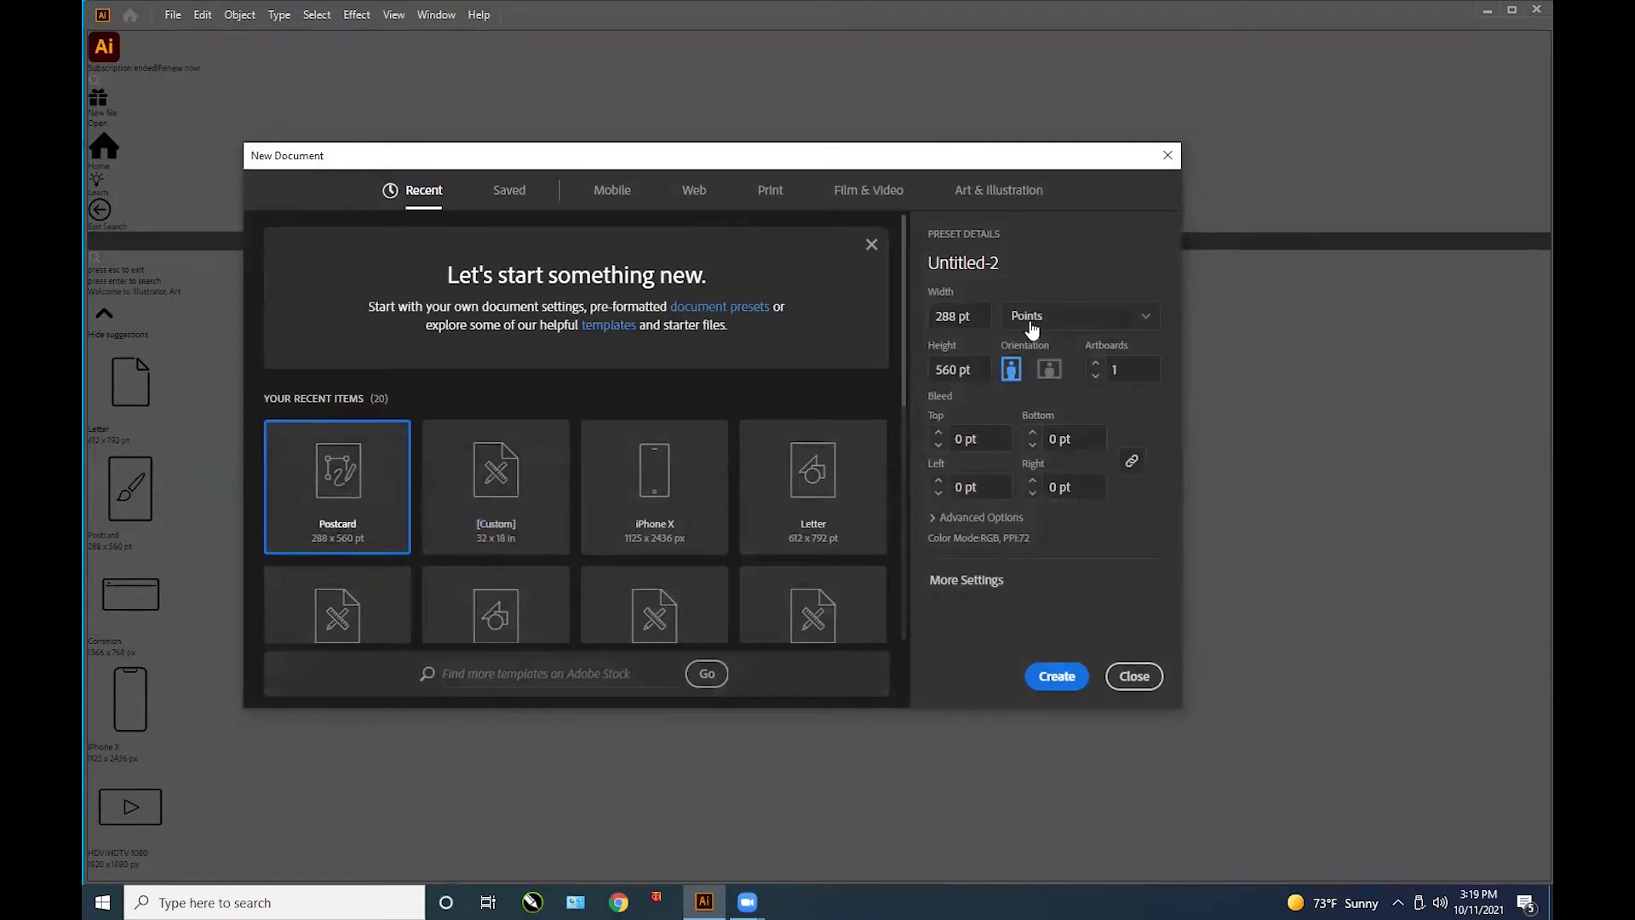
Step: Set the new document units to Inches with width 32 and height 18
{"action": "left_click", "coordinate": [1031, 328]}
{"action": "left_click", "coordinate": [1032, 395]}
{"action": "left_click", "coordinate": [952, 318]}
{"action": "type", "text": "32"}
{"action": "key", "text": "Tab"}
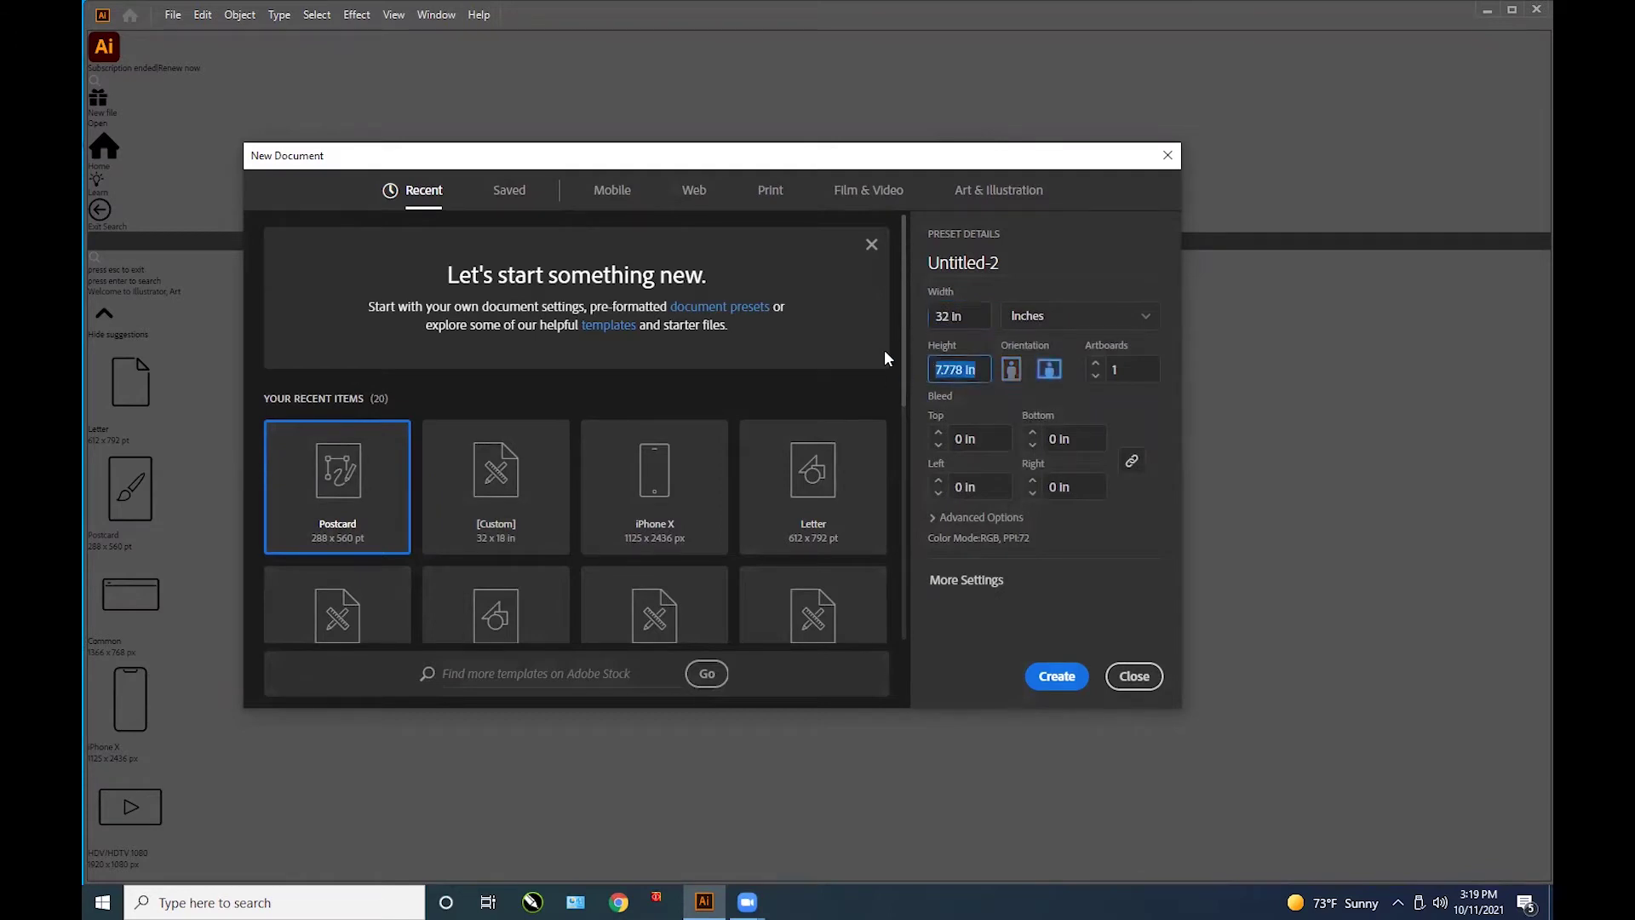
{"action": "type", "text": "18"}
Step: Keep RGB Color as the colour mode under Advanced Options
{"action": "left_click", "coordinate": [937, 518]}
{"action": "scroll", "coordinate": [942, 516], "scroll_direction": "down", "scroll_amount": 2}
{"action": "left_click", "coordinate": [977, 490]}
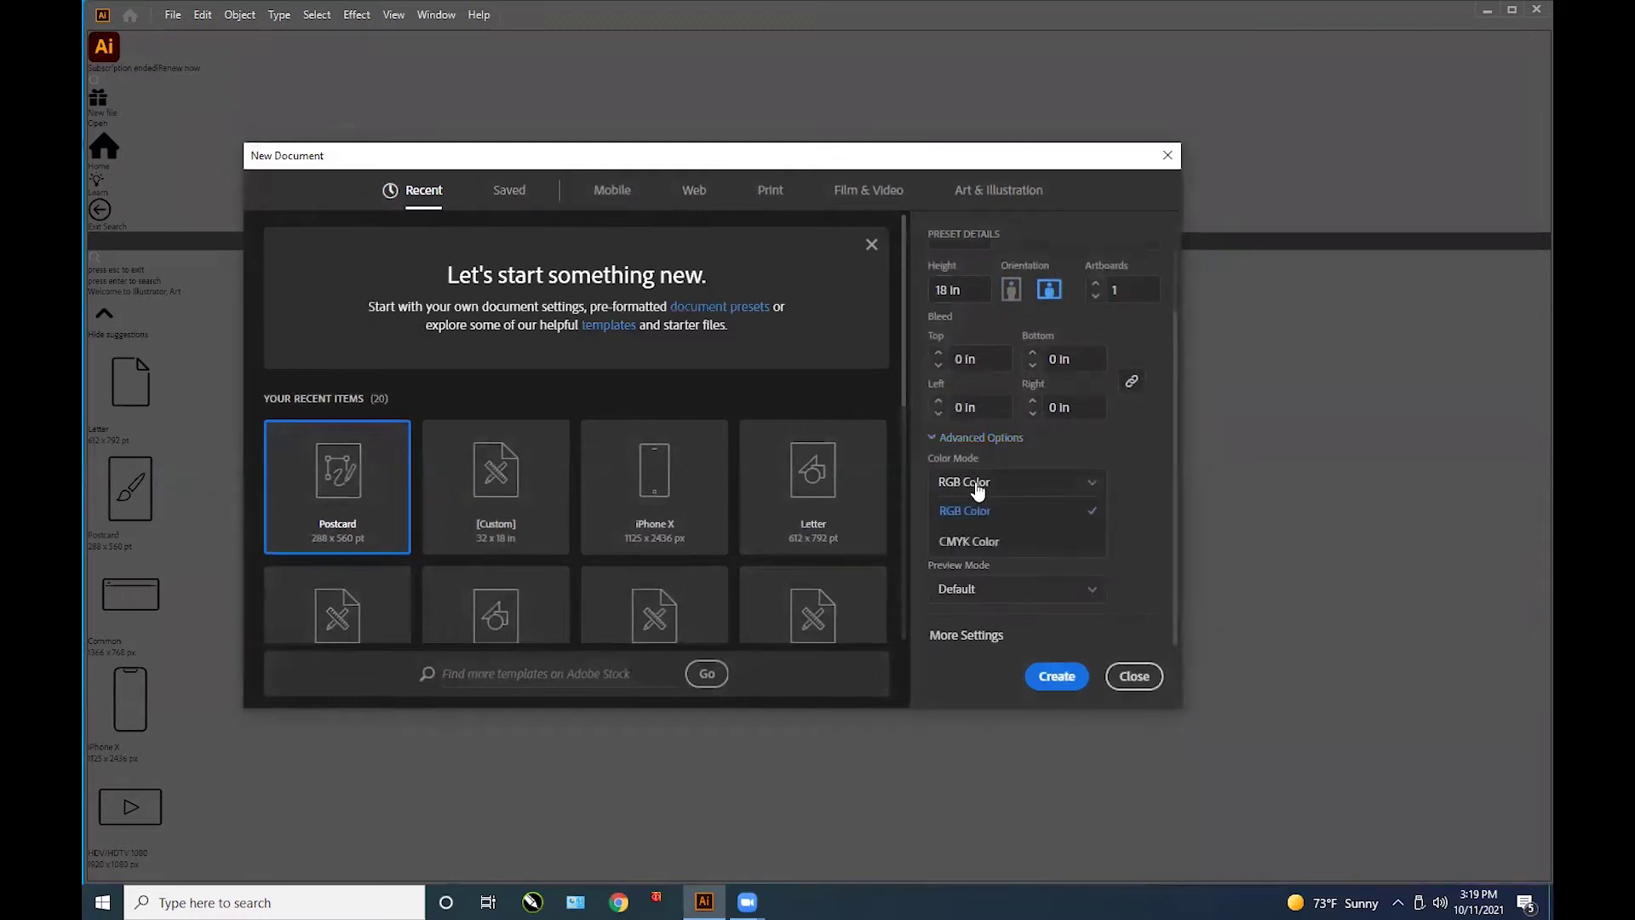
{"action": "left_click", "coordinate": [977, 515]}
{"action": "scroll", "coordinate": [1030, 526], "scroll_direction": "up", "scroll_amount": 2}
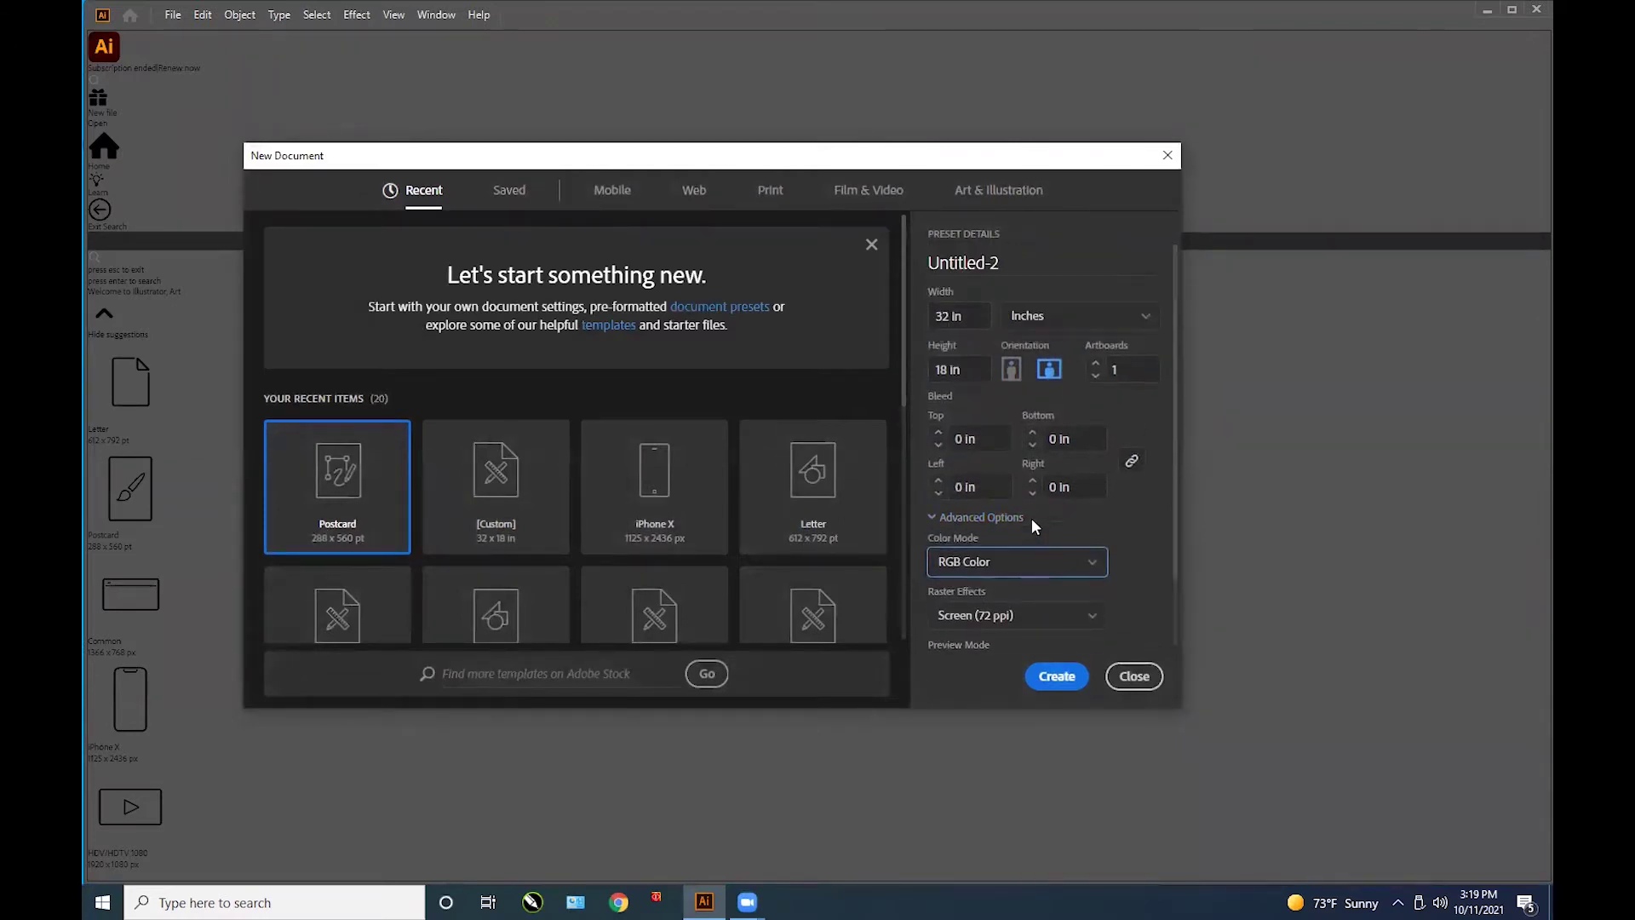
{"action": "scroll", "coordinate": [1032, 528], "scroll_direction": "down", "scroll_amount": 2}
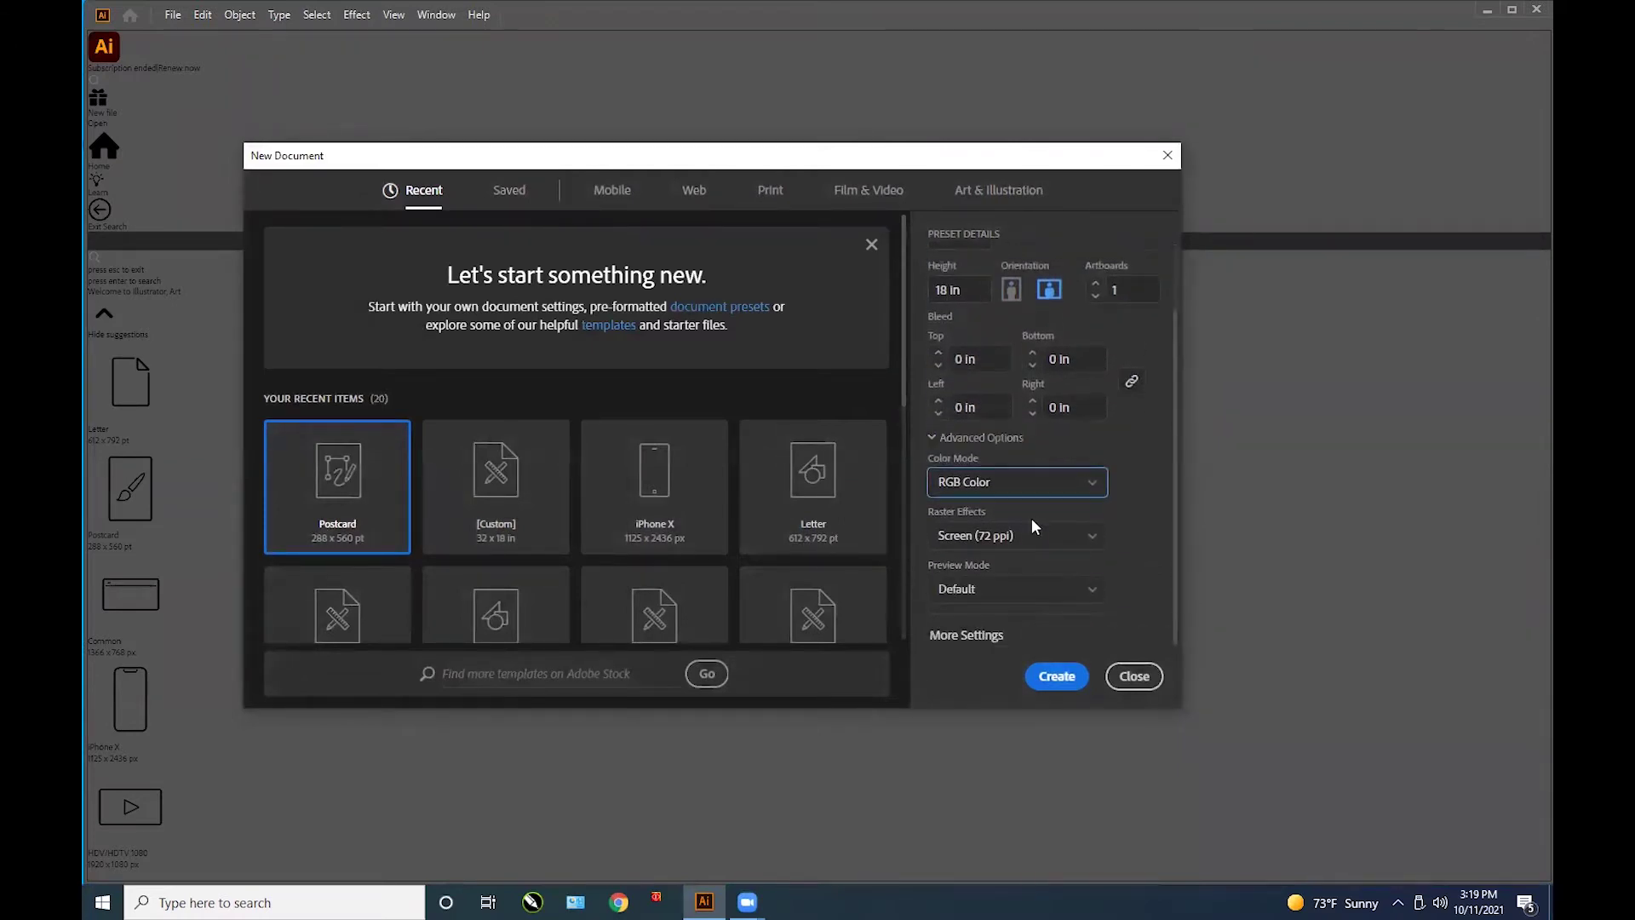
Step: Create the 32 × 18 in document and show rulers via View > Rulers
{"action": "left_click", "coordinate": [1056, 677]}
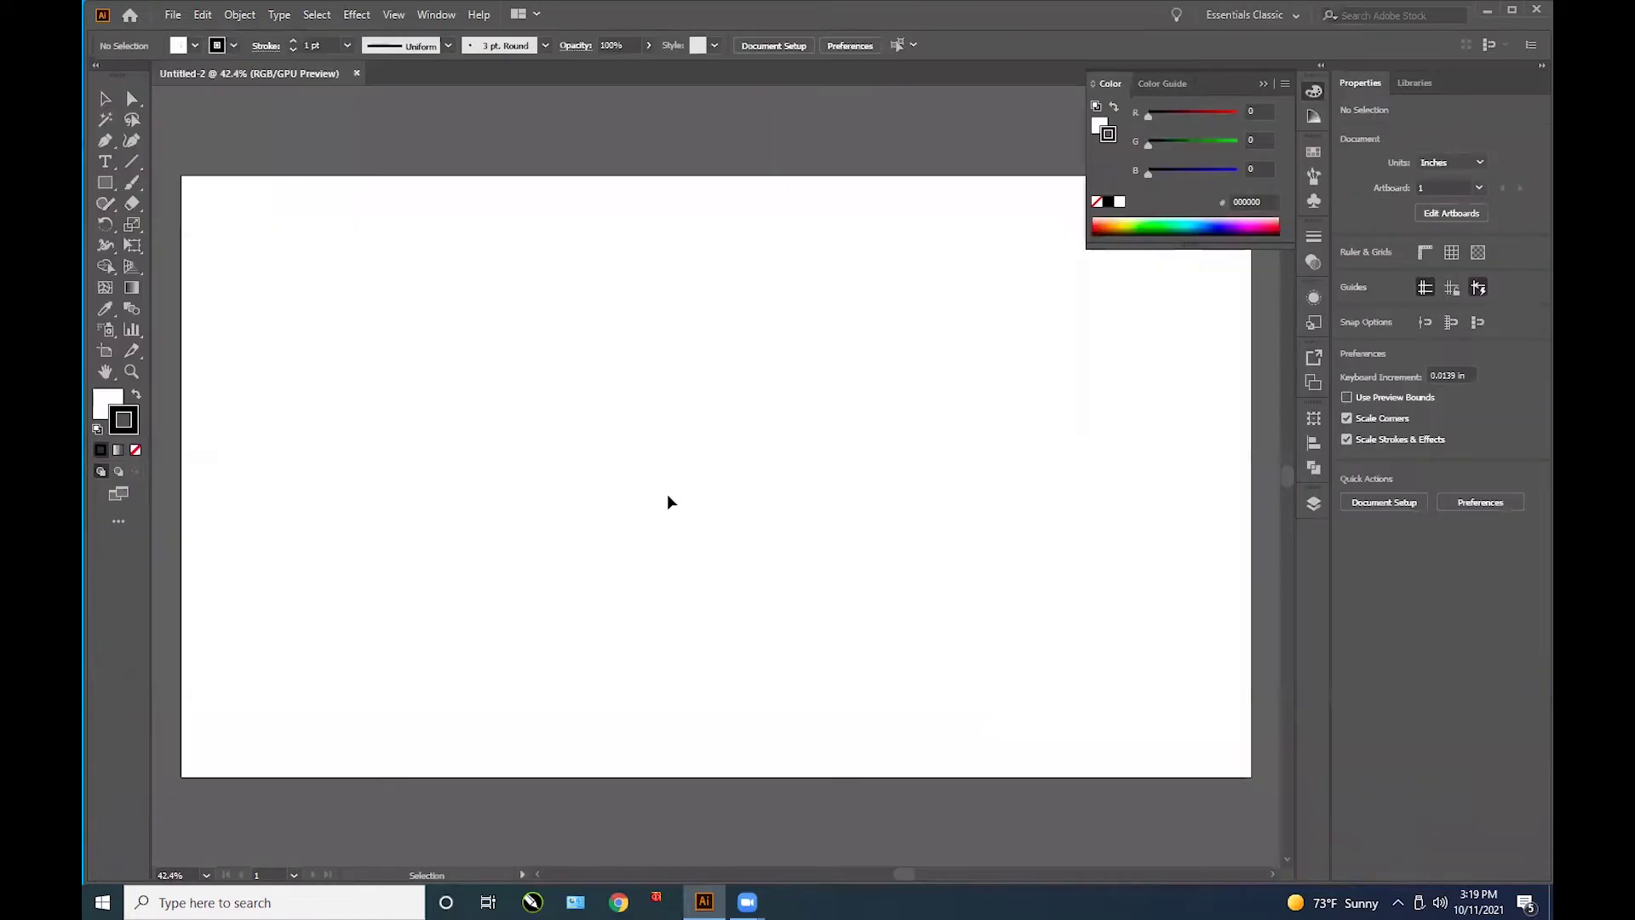
{"action": "left_click", "coordinate": [392, 16]}
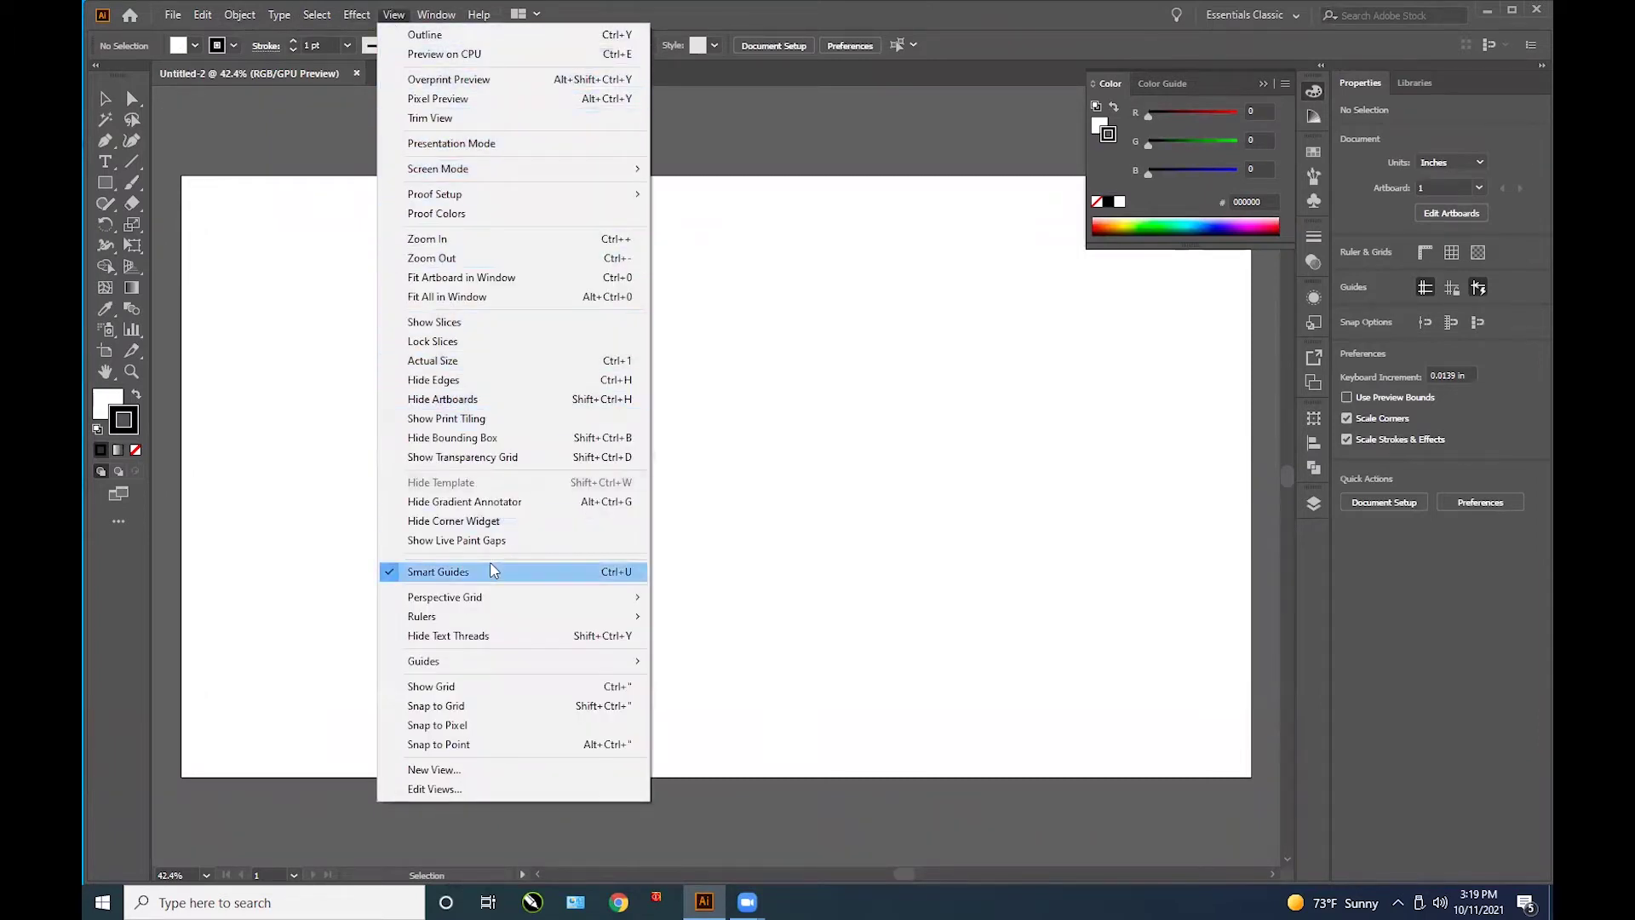
{"action": "mouse_move", "coordinate": [466, 618]}
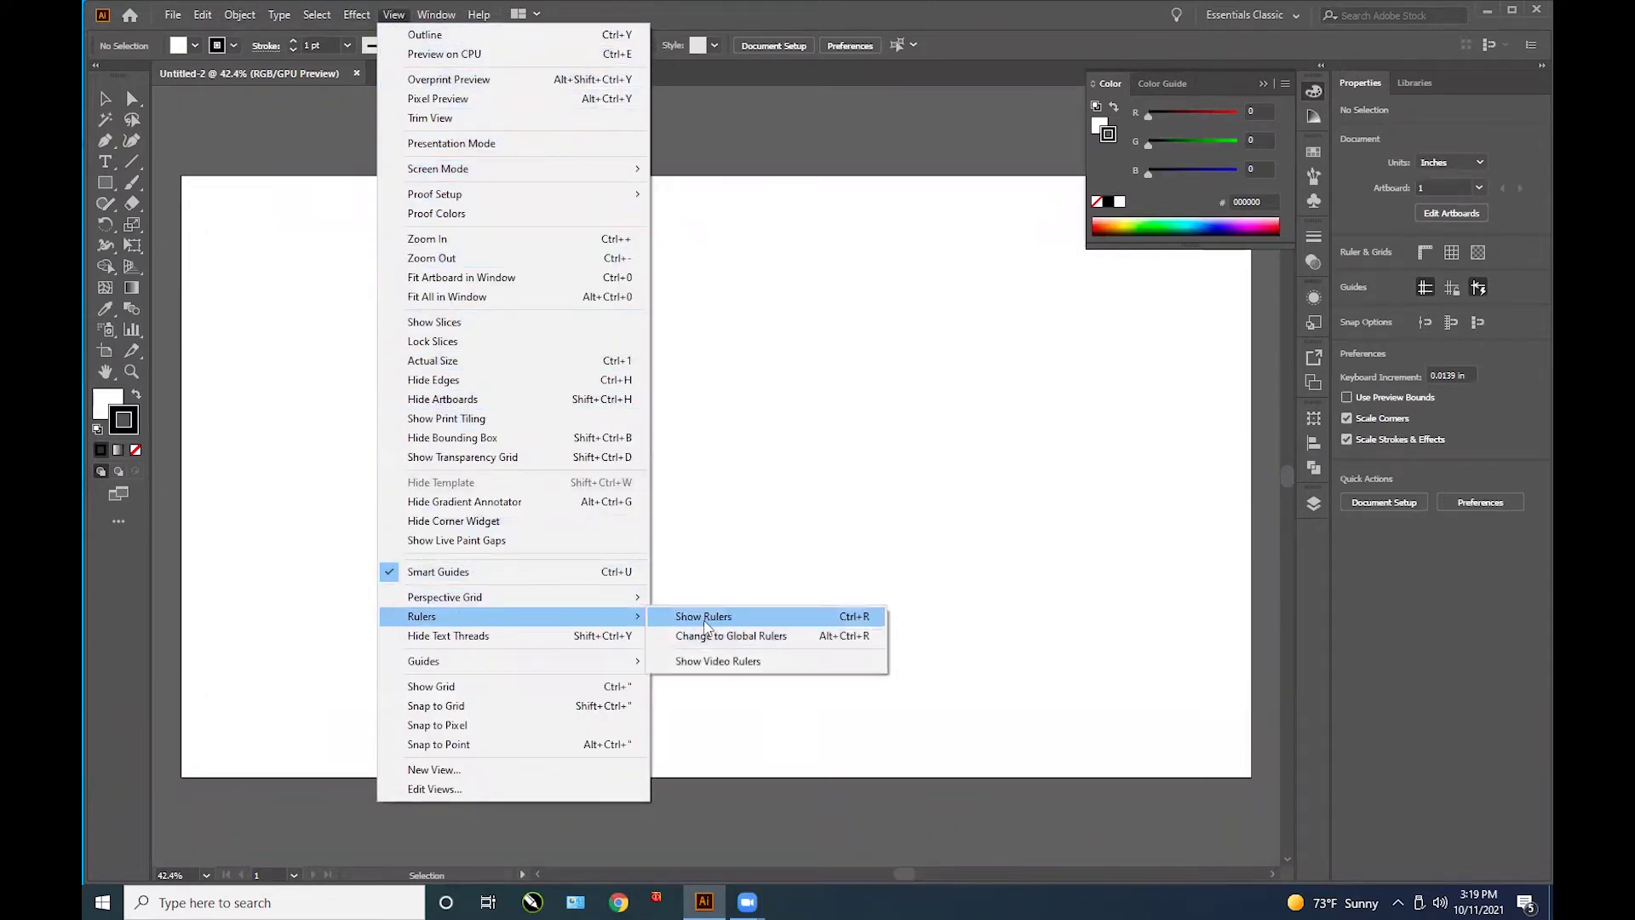
{"action": "left_click", "coordinate": [718, 616]}
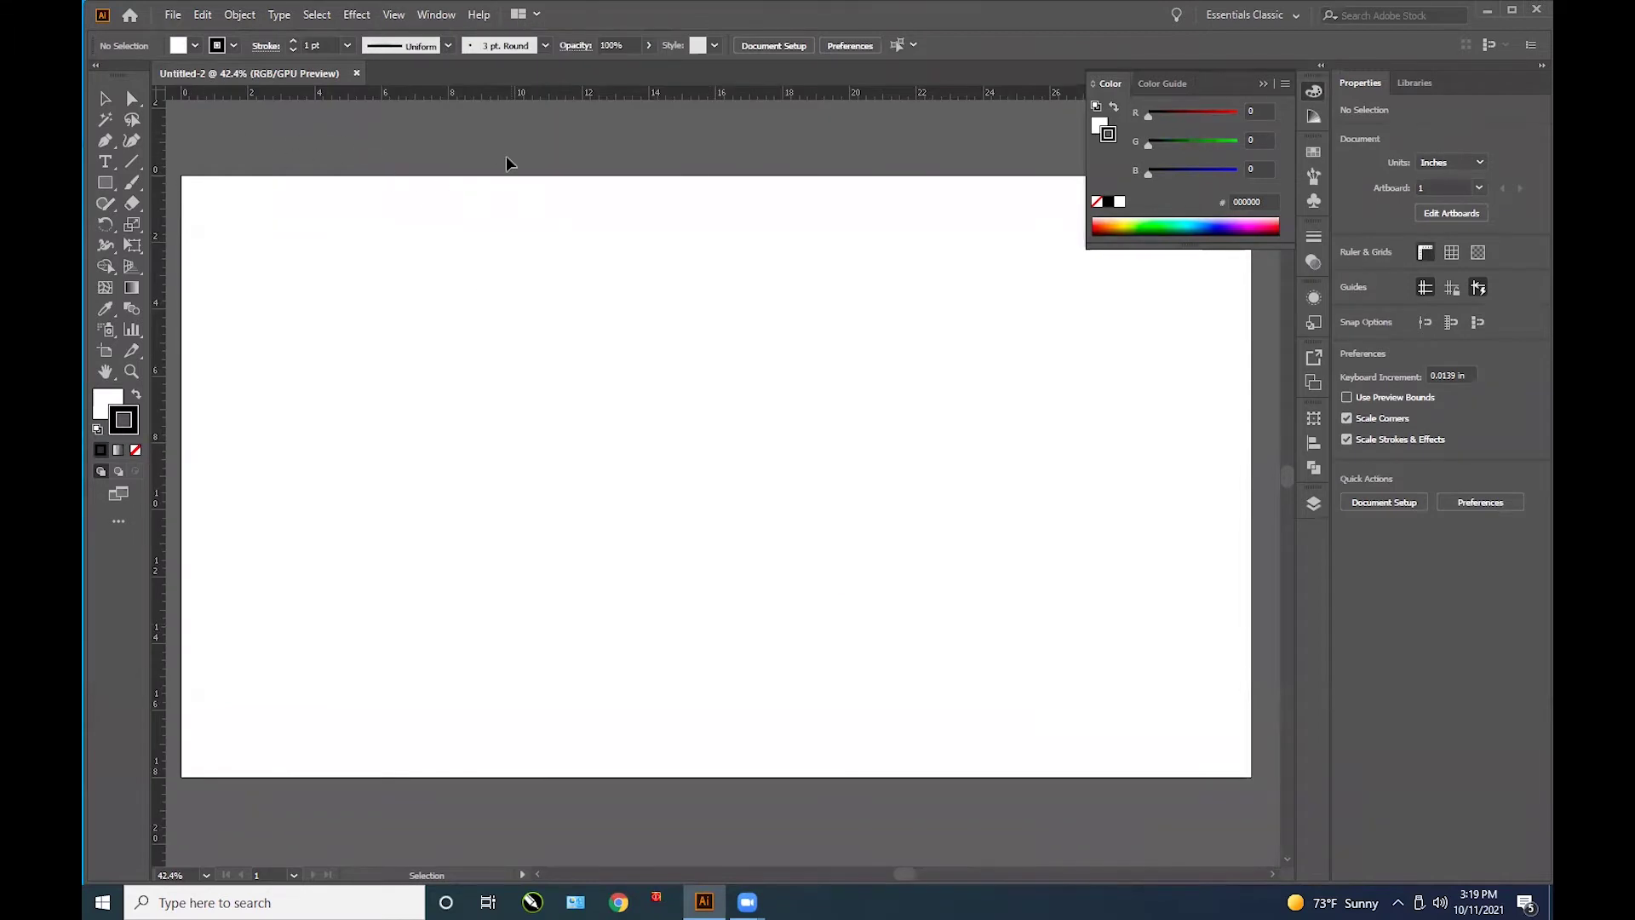
Step: Draw a trial square near the artboard's top-left, then delete it
{"action": "left_click", "coordinate": [101, 183]}
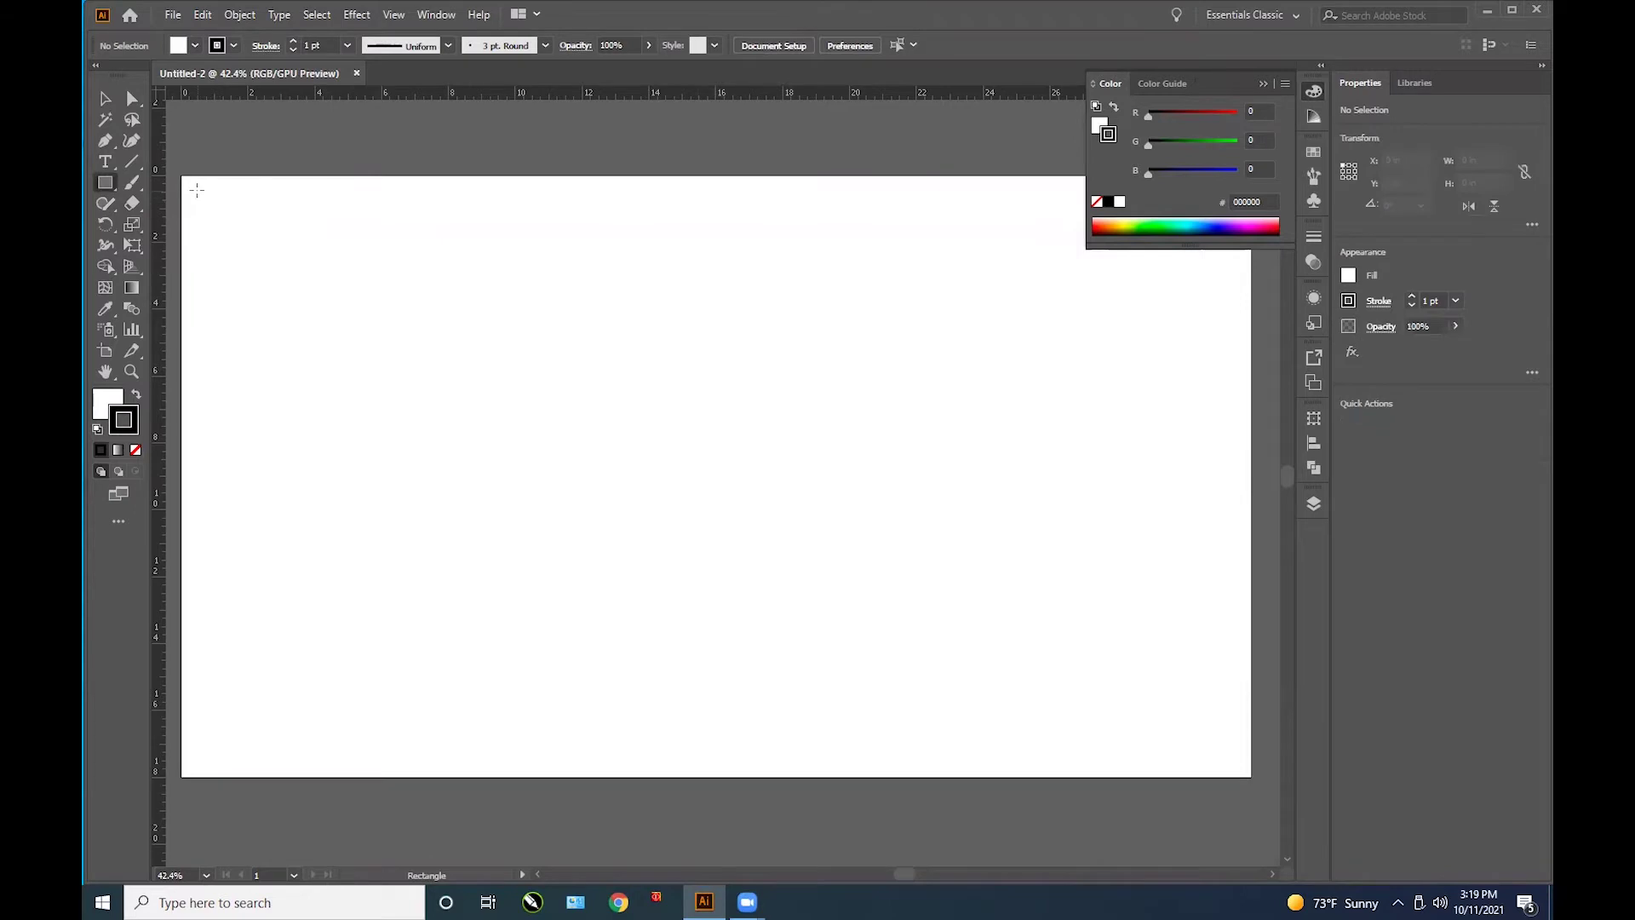
{"action": "left_click_drag", "start_coordinate": [197, 190], "coordinate": [470, 449]}
{"action": "left_click", "coordinate": [103, 99]}
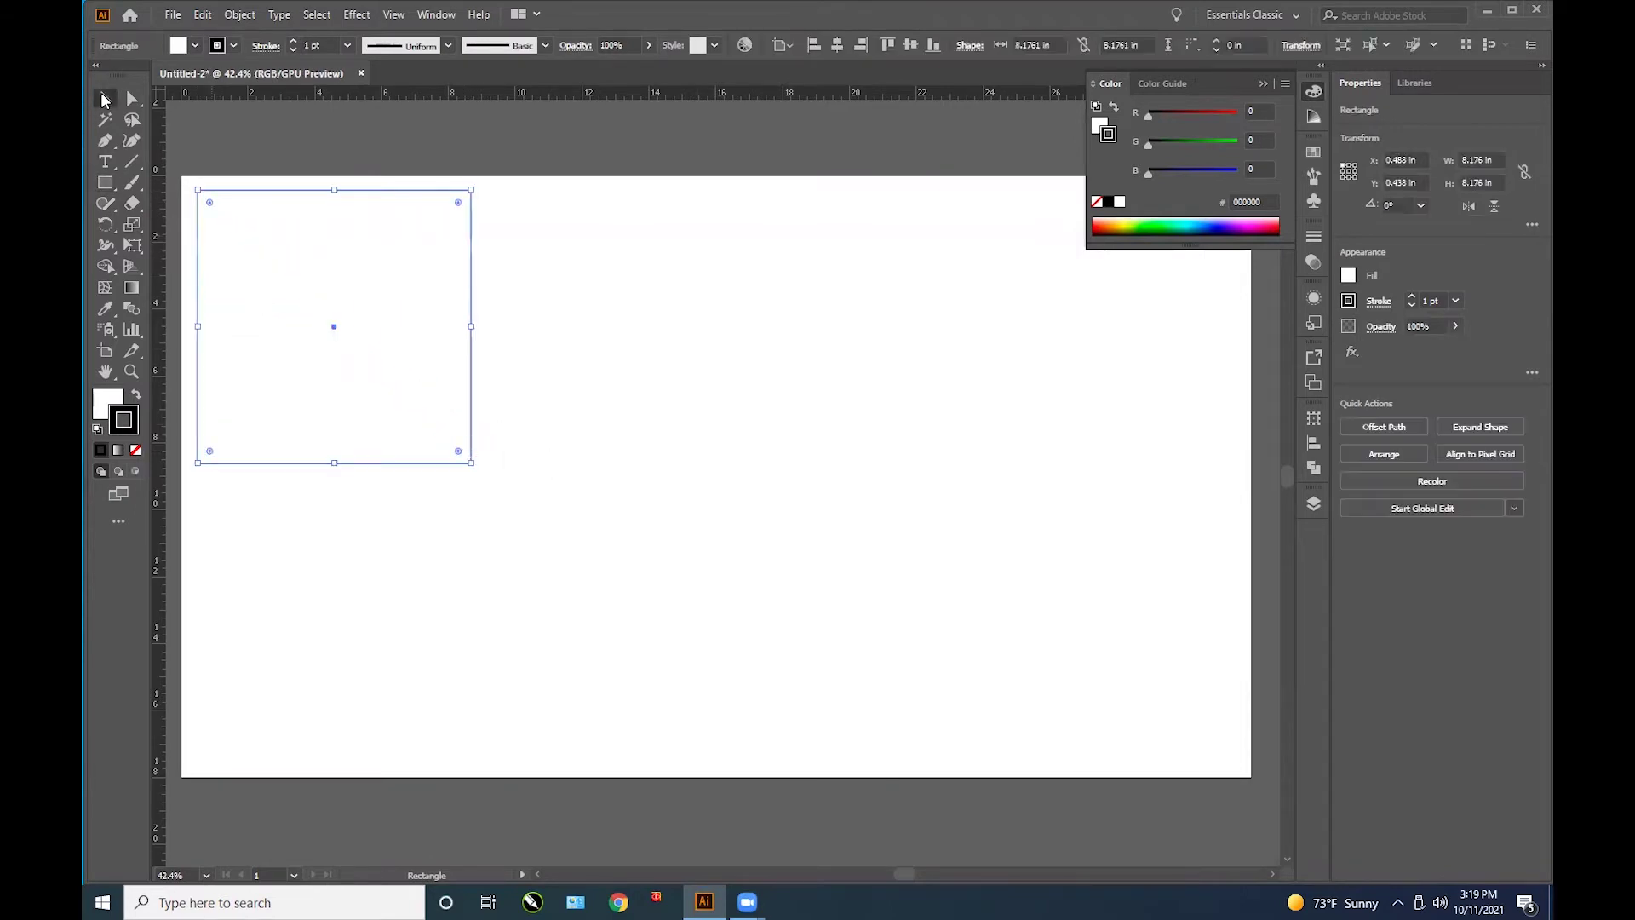
{"action": "left_click", "coordinate": [103, 100]}
{"action": "key", "text": "Delete"}
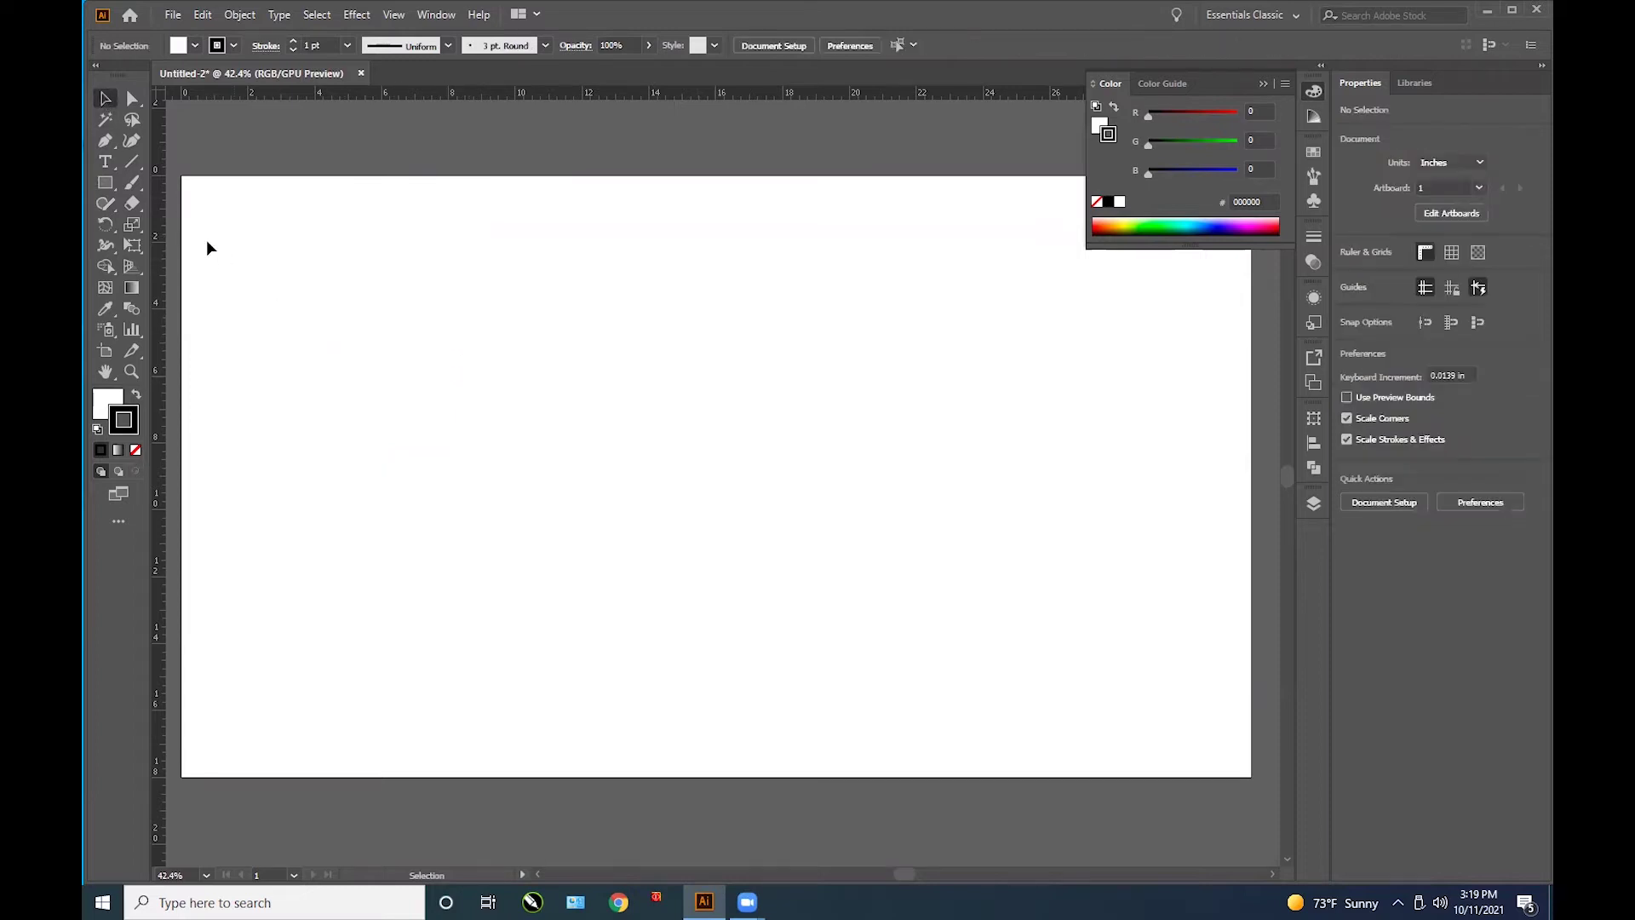
Step: Create an 8.5 × 11 in rectangle and move it to the artboard's top-left corner
{"action": "left_click", "coordinate": [109, 182]}
{"action": "left_click", "coordinate": [274, 254]}
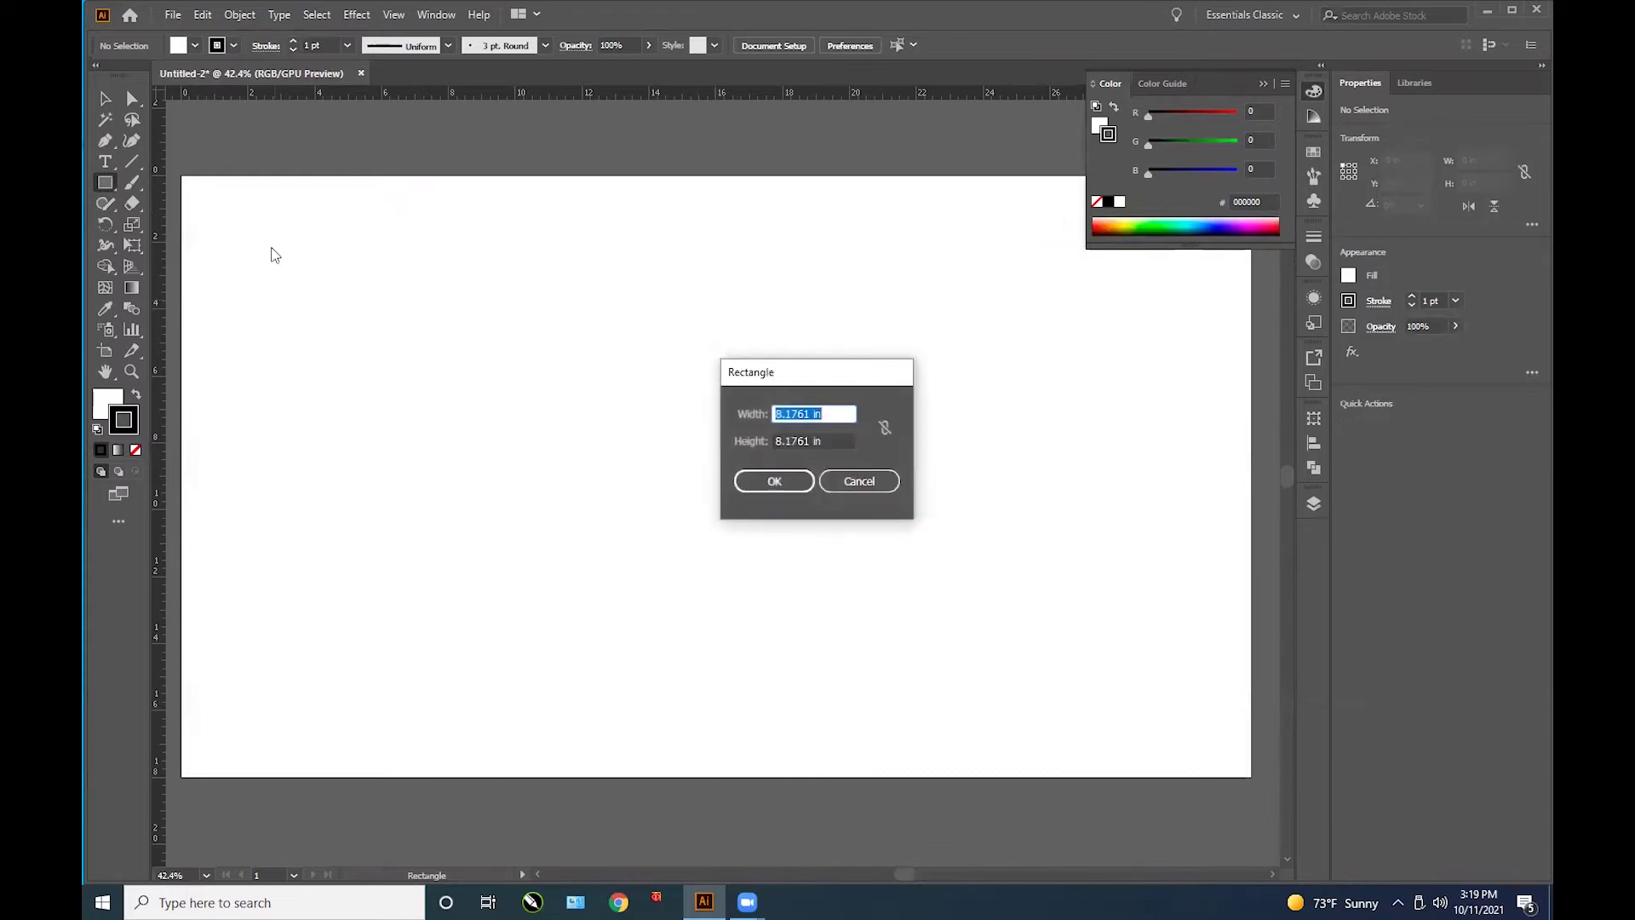
{"action": "type", "text": "8.5"}
{"action": "key", "text": "Tab"}
{"action": "type", "text": "11"}
{"action": "key", "text": "Return"}
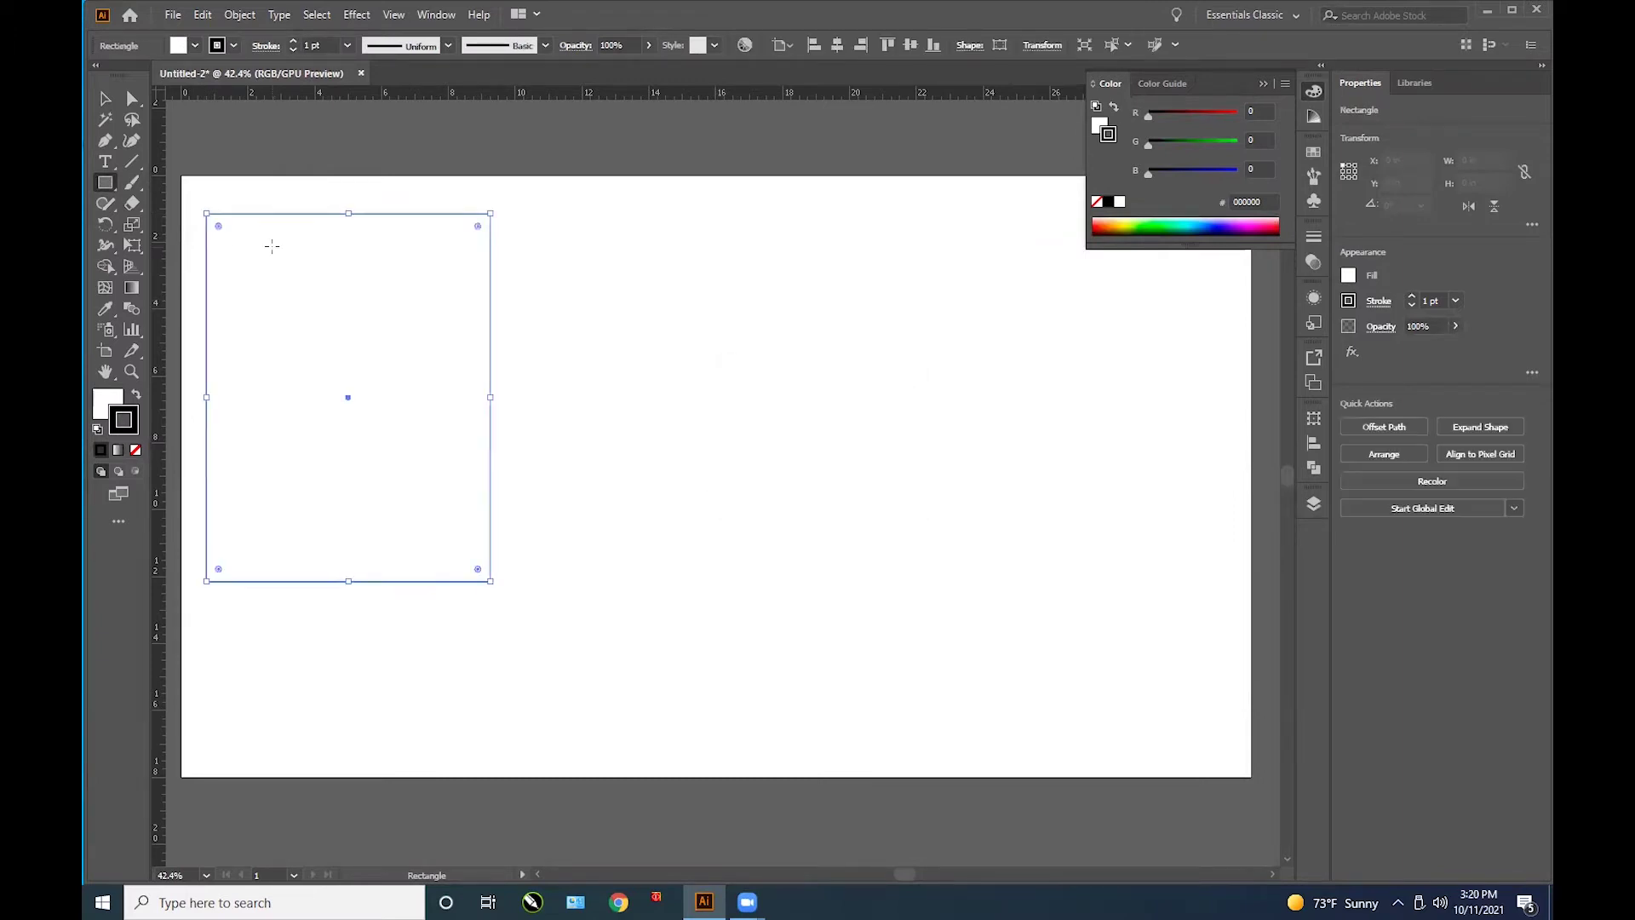
{"action": "key", "text": "v"}
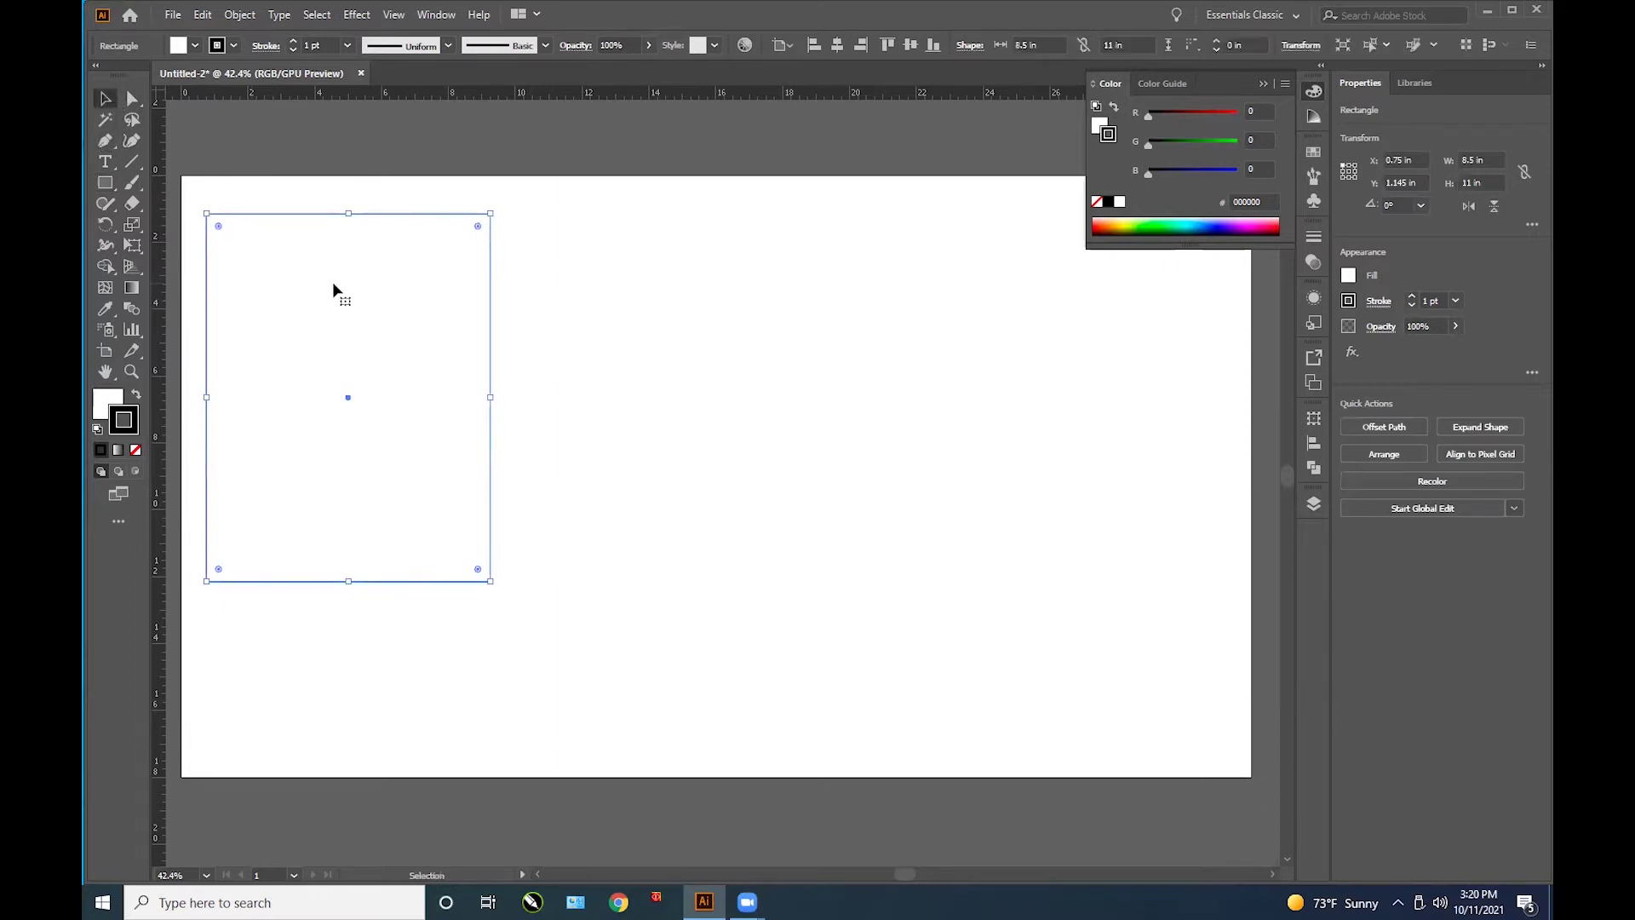
{"action": "left_click_drag", "start_coordinate": [267, 210], "coordinate": [243, 172]}
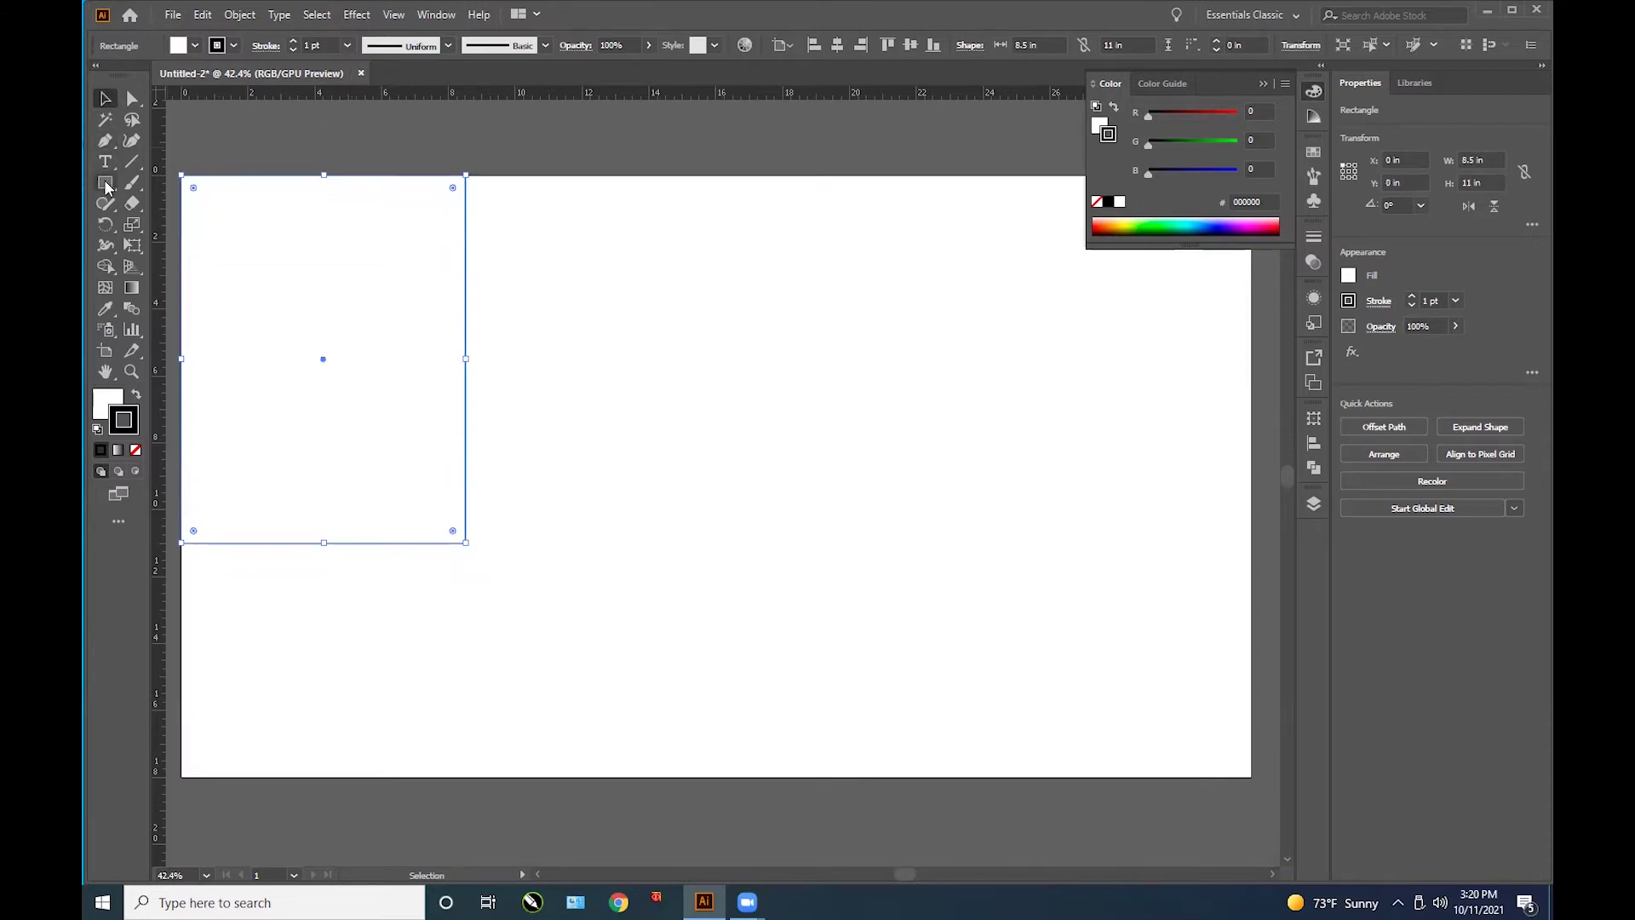
Step: Pen a closed shape with a jagged top and curved bottom, then nudge it down-right
{"action": "left_click", "coordinate": [104, 141]}
{"action": "left_click", "coordinate": [365, 239]}
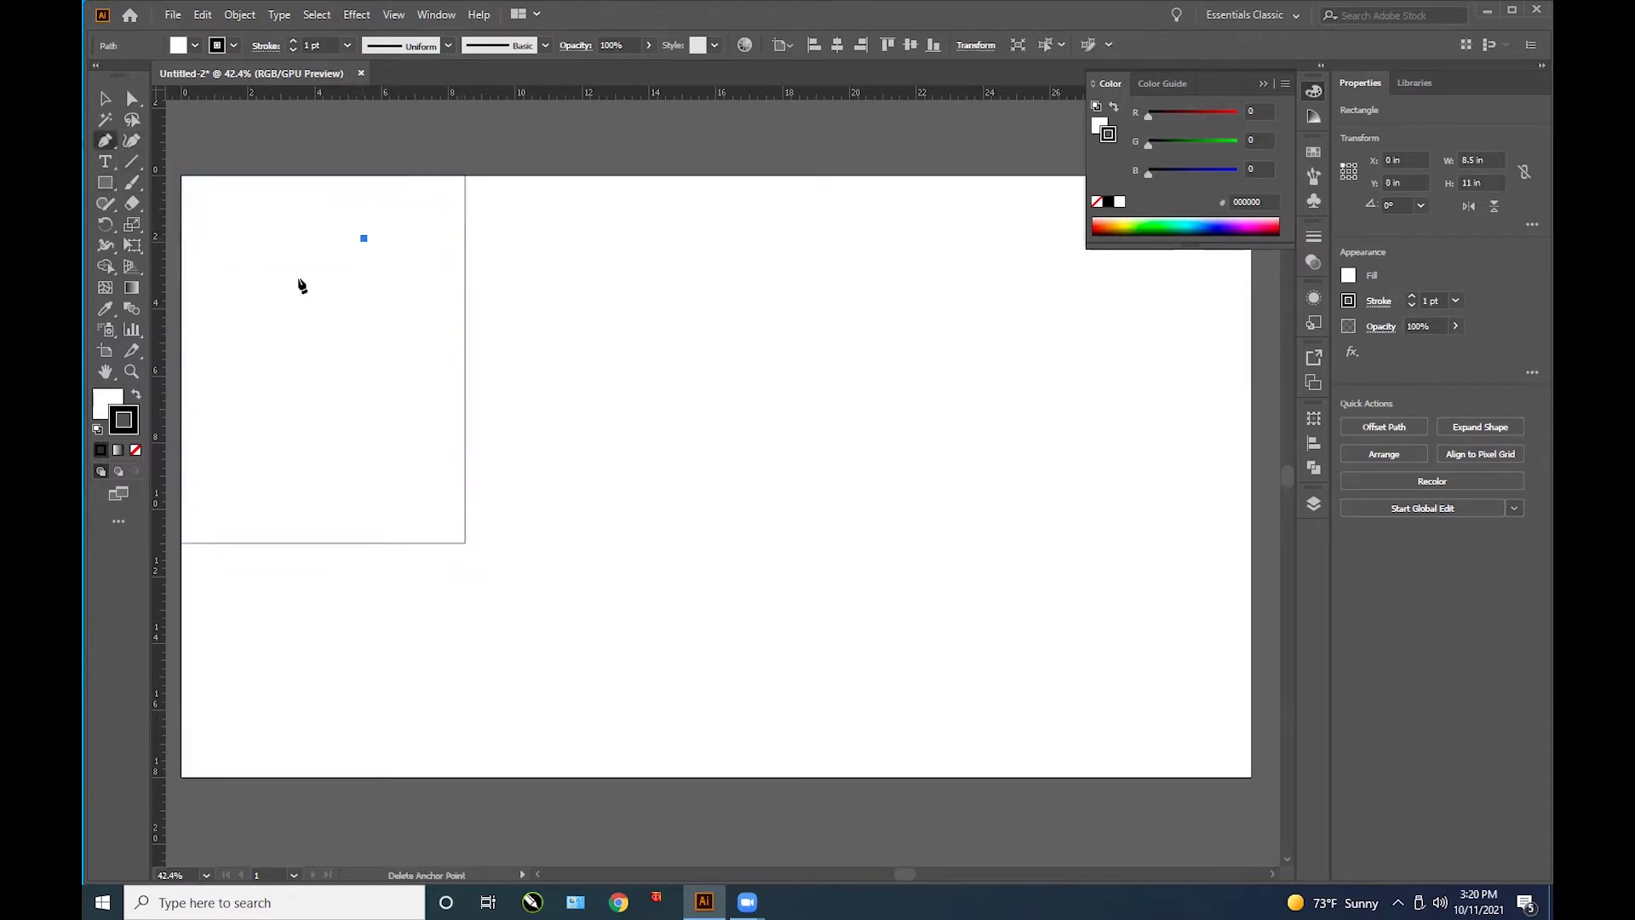
{"action": "left_click_drag", "start_coordinate": [270, 289], "coordinate": [265, 251]}
{"action": "left_click", "coordinate": [262, 239]}
{"action": "left_click", "coordinate": [223, 313]}
{"action": "left_click", "coordinate": [233, 375]}
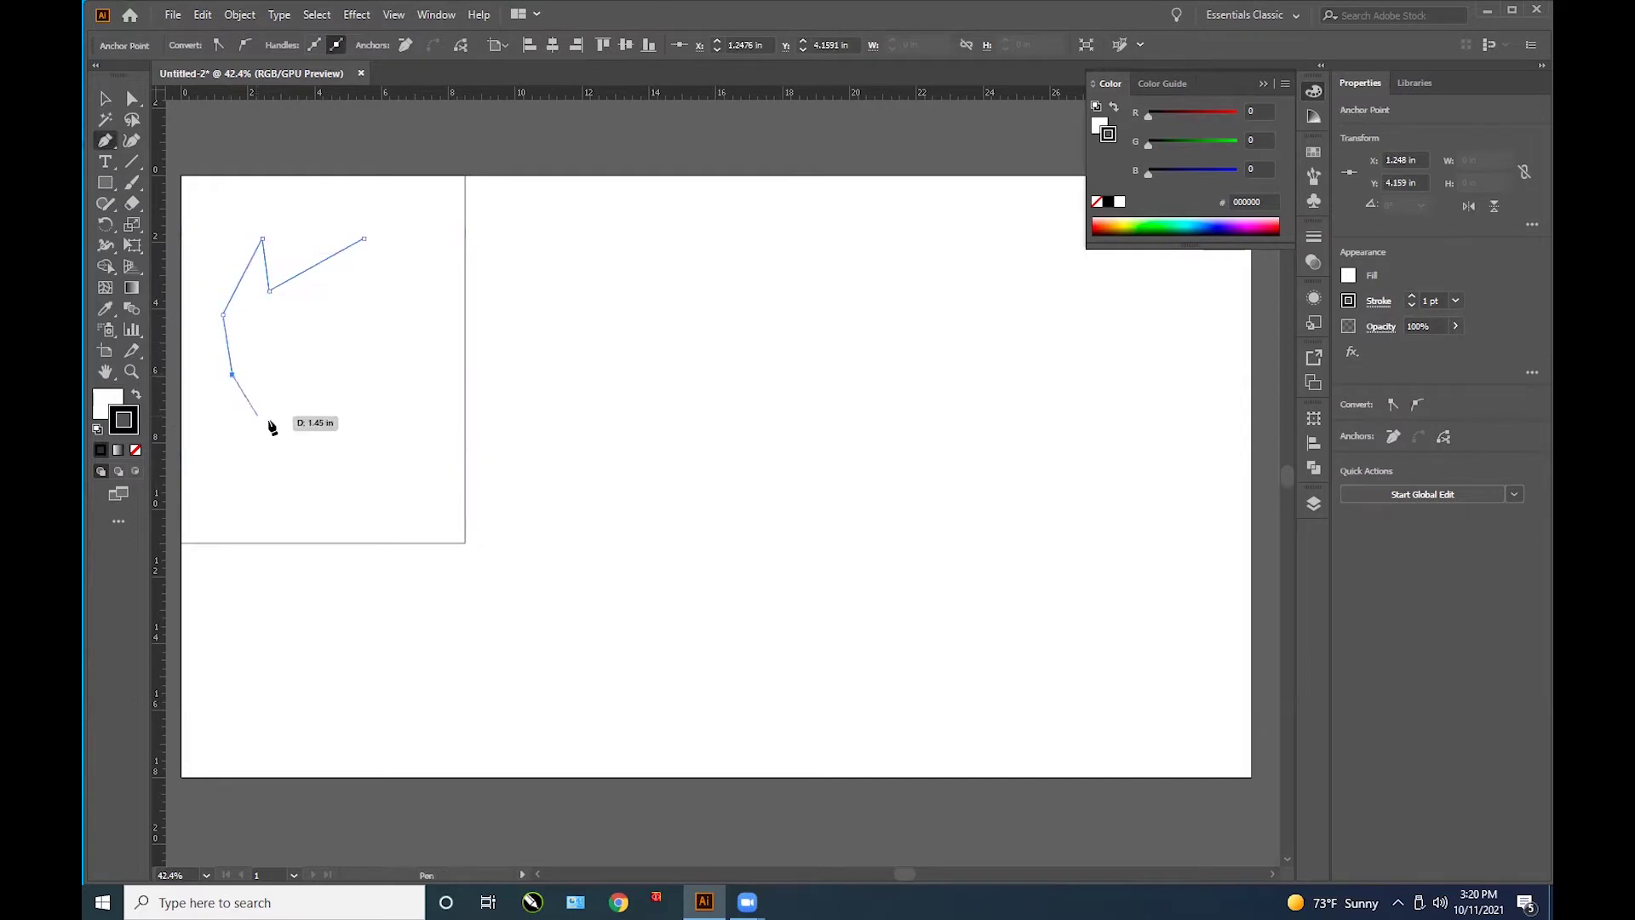
{"action": "left_click_drag", "start_coordinate": [340, 417], "coordinate": [412, 388]}
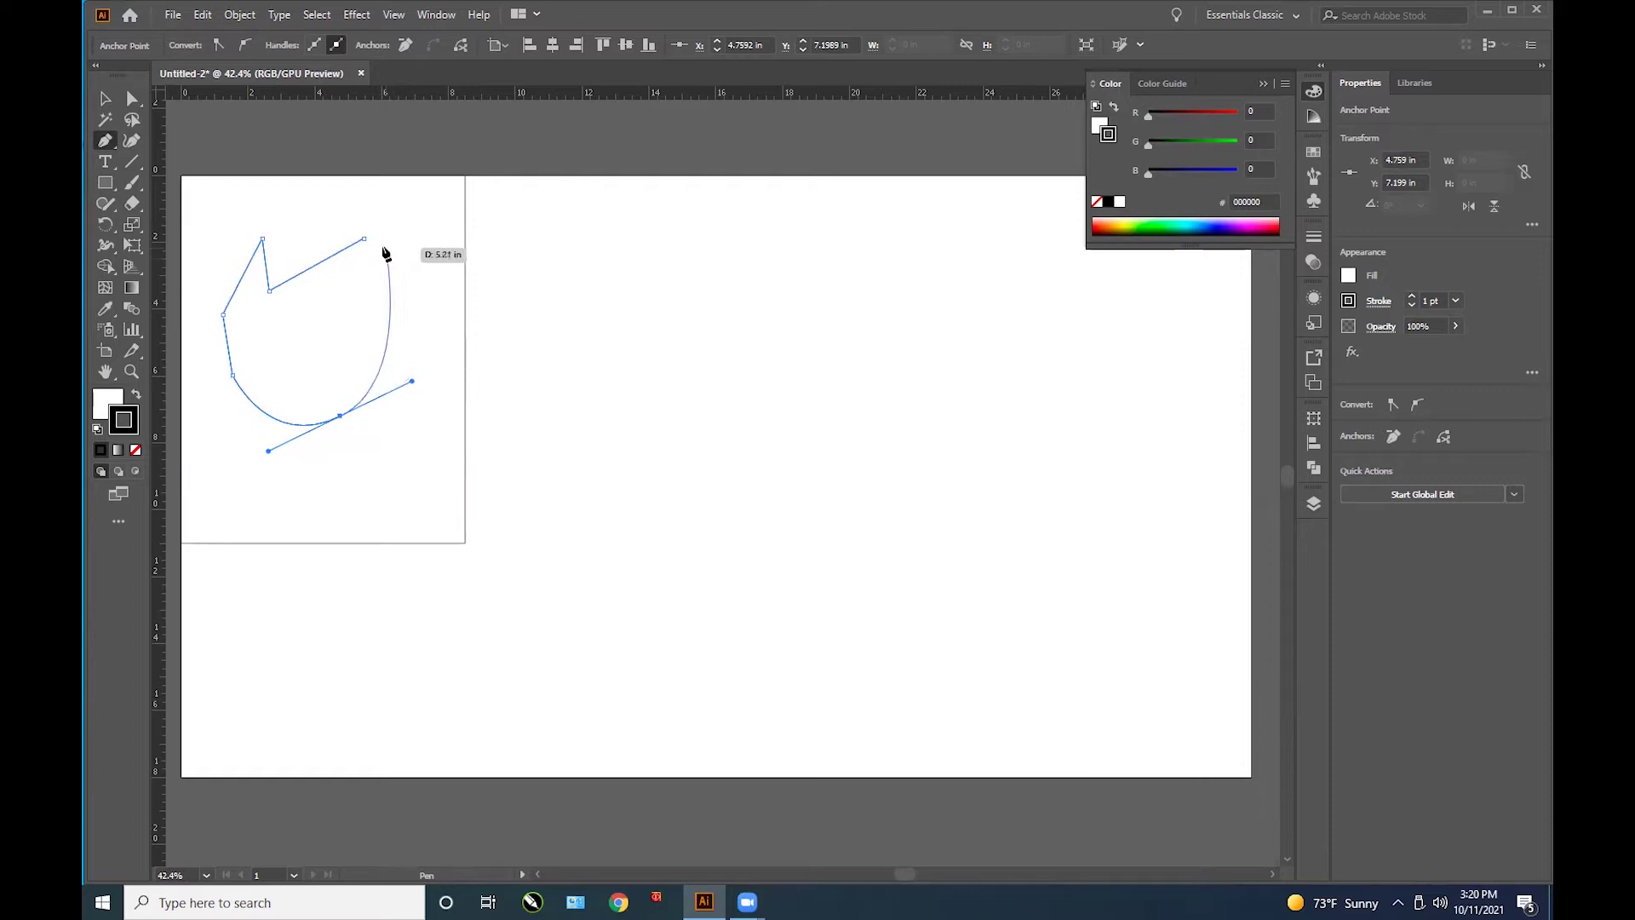
{"action": "left_click", "coordinate": [364, 242]}
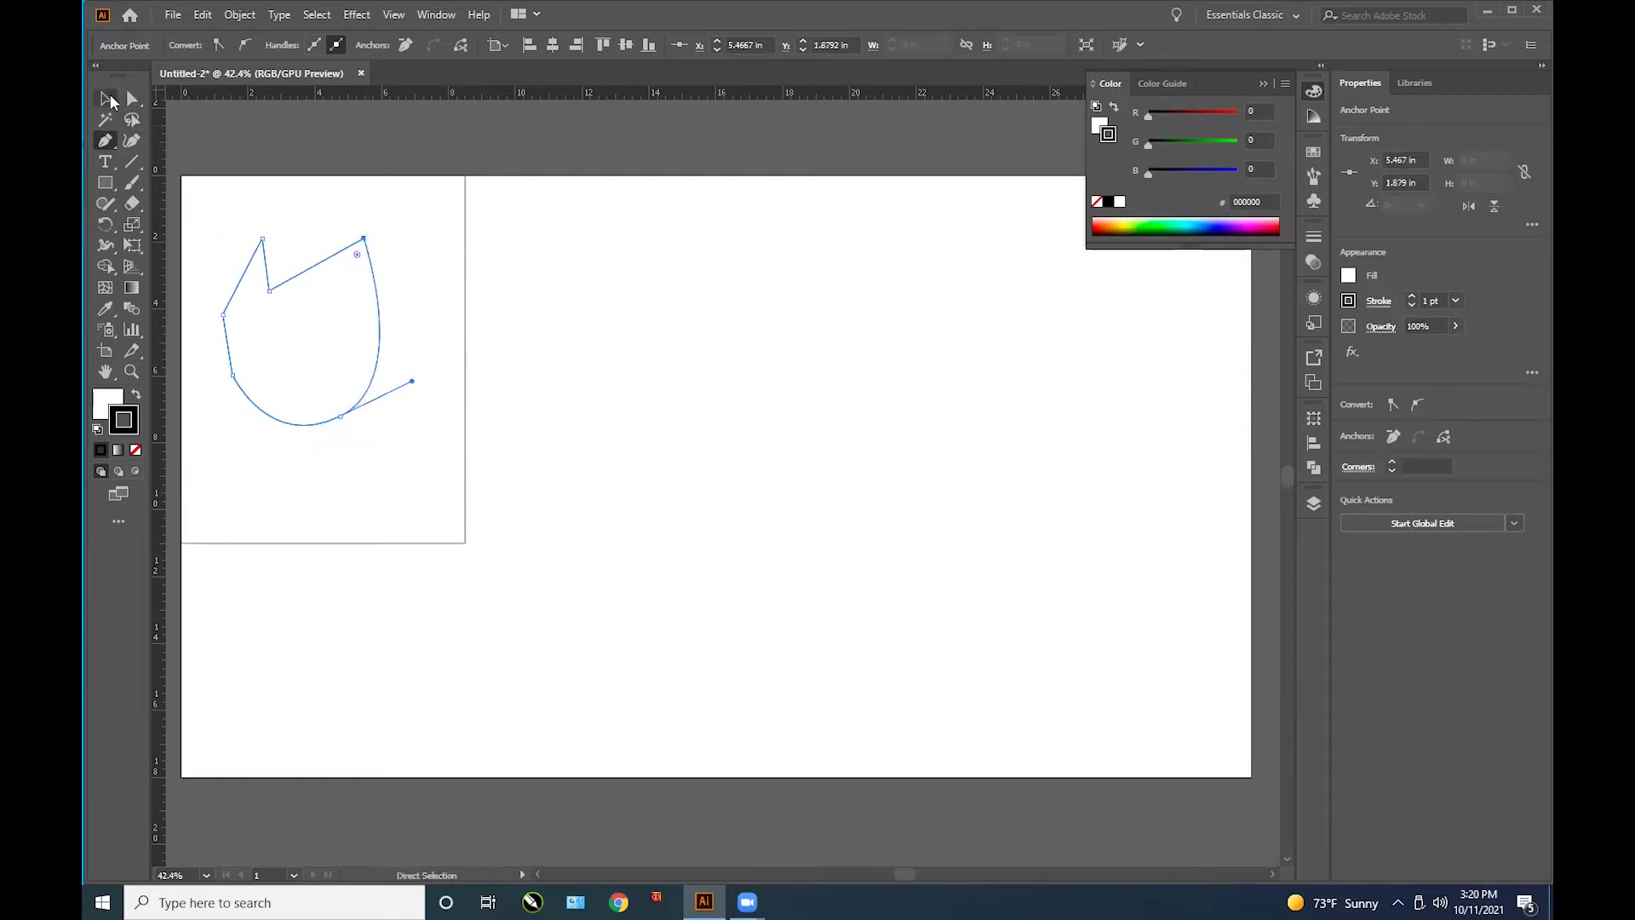
{"action": "key", "text": "v"}
{"action": "left_click_drag", "start_coordinate": [284, 286], "coordinate": [299, 314]}
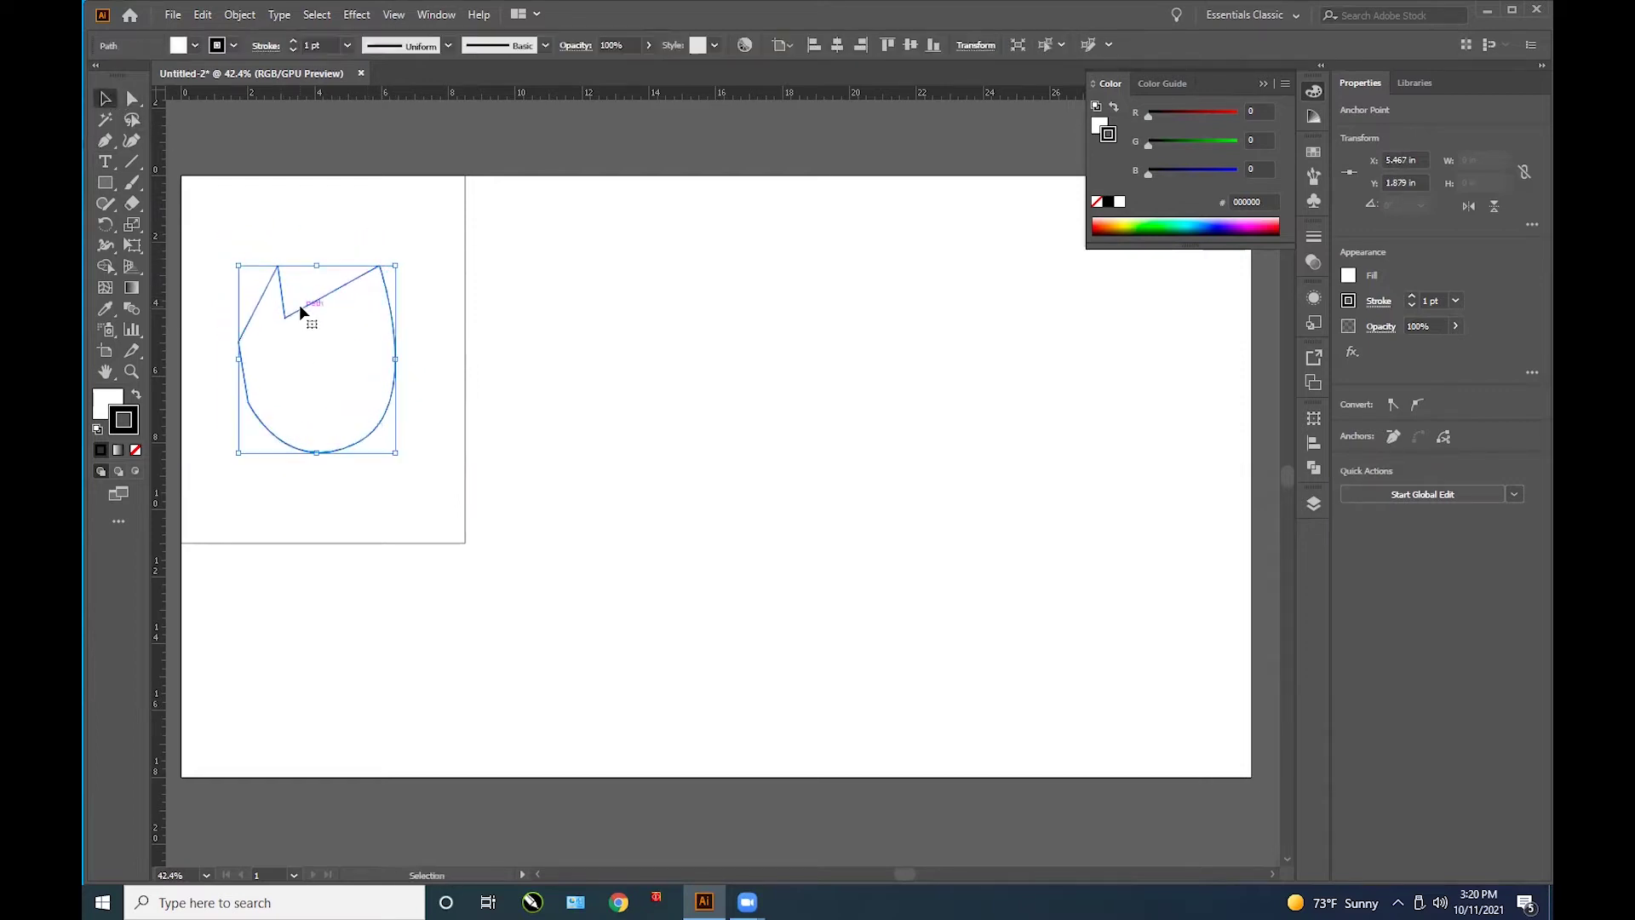
Step: Add a text box near the rectangle's top containing the typed word 'Text'
{"action": "left_click", "coordinate": [105, 162]}
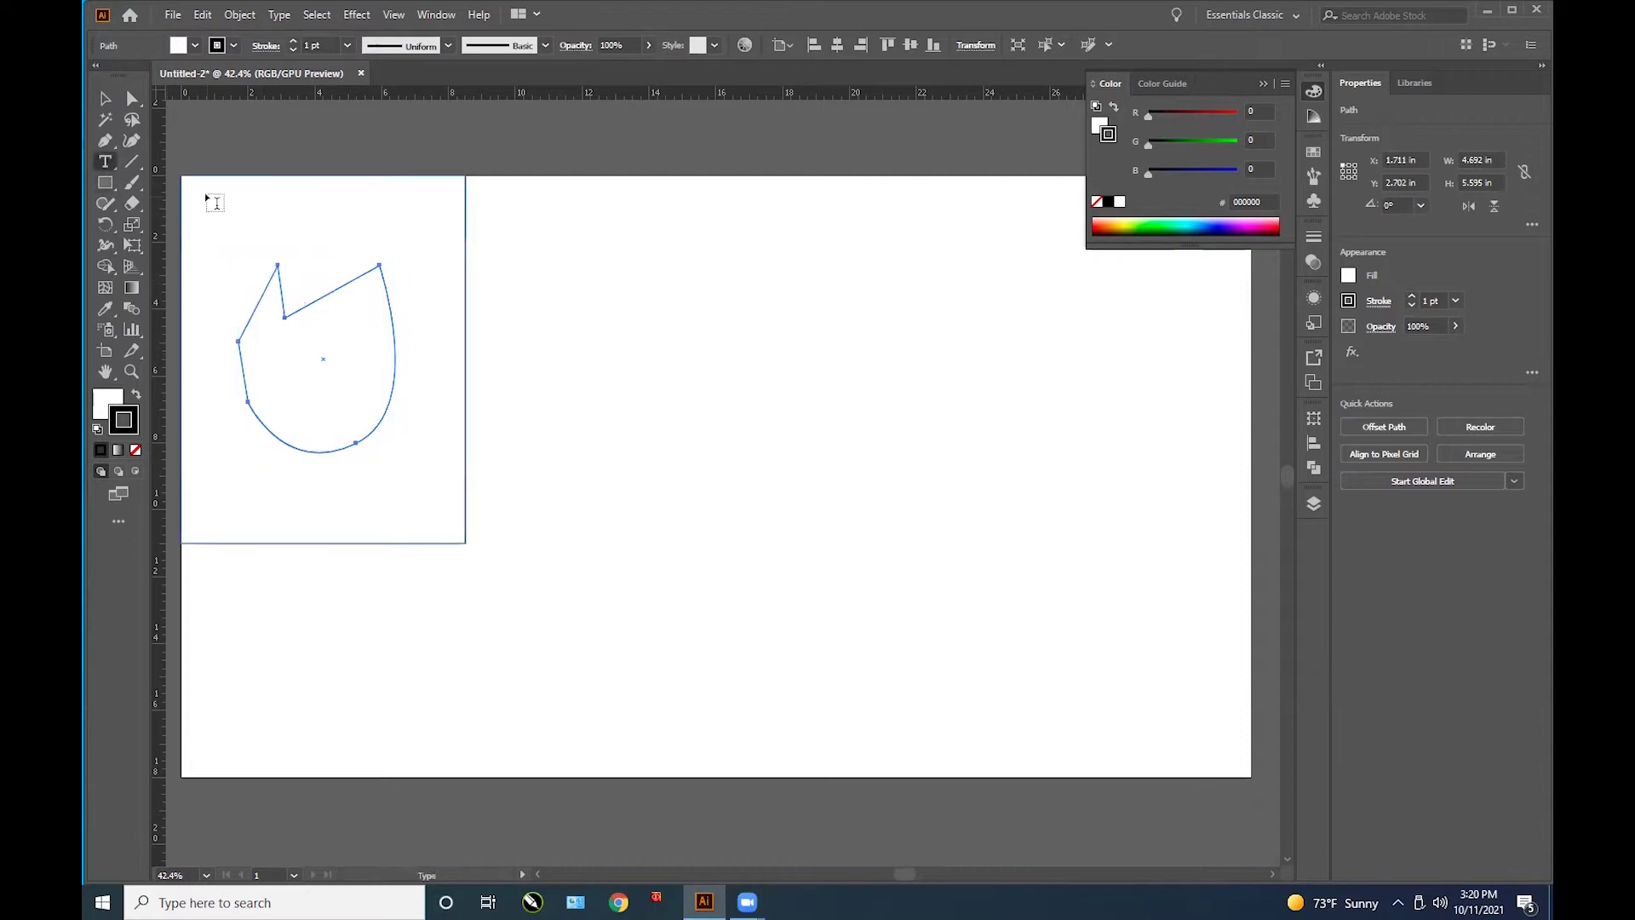
{"action": "left_click_drag", "start_coordinate": [203, 192], "coordinate": [471, 252]}
{"action": "key", "text": "BackSpace"}
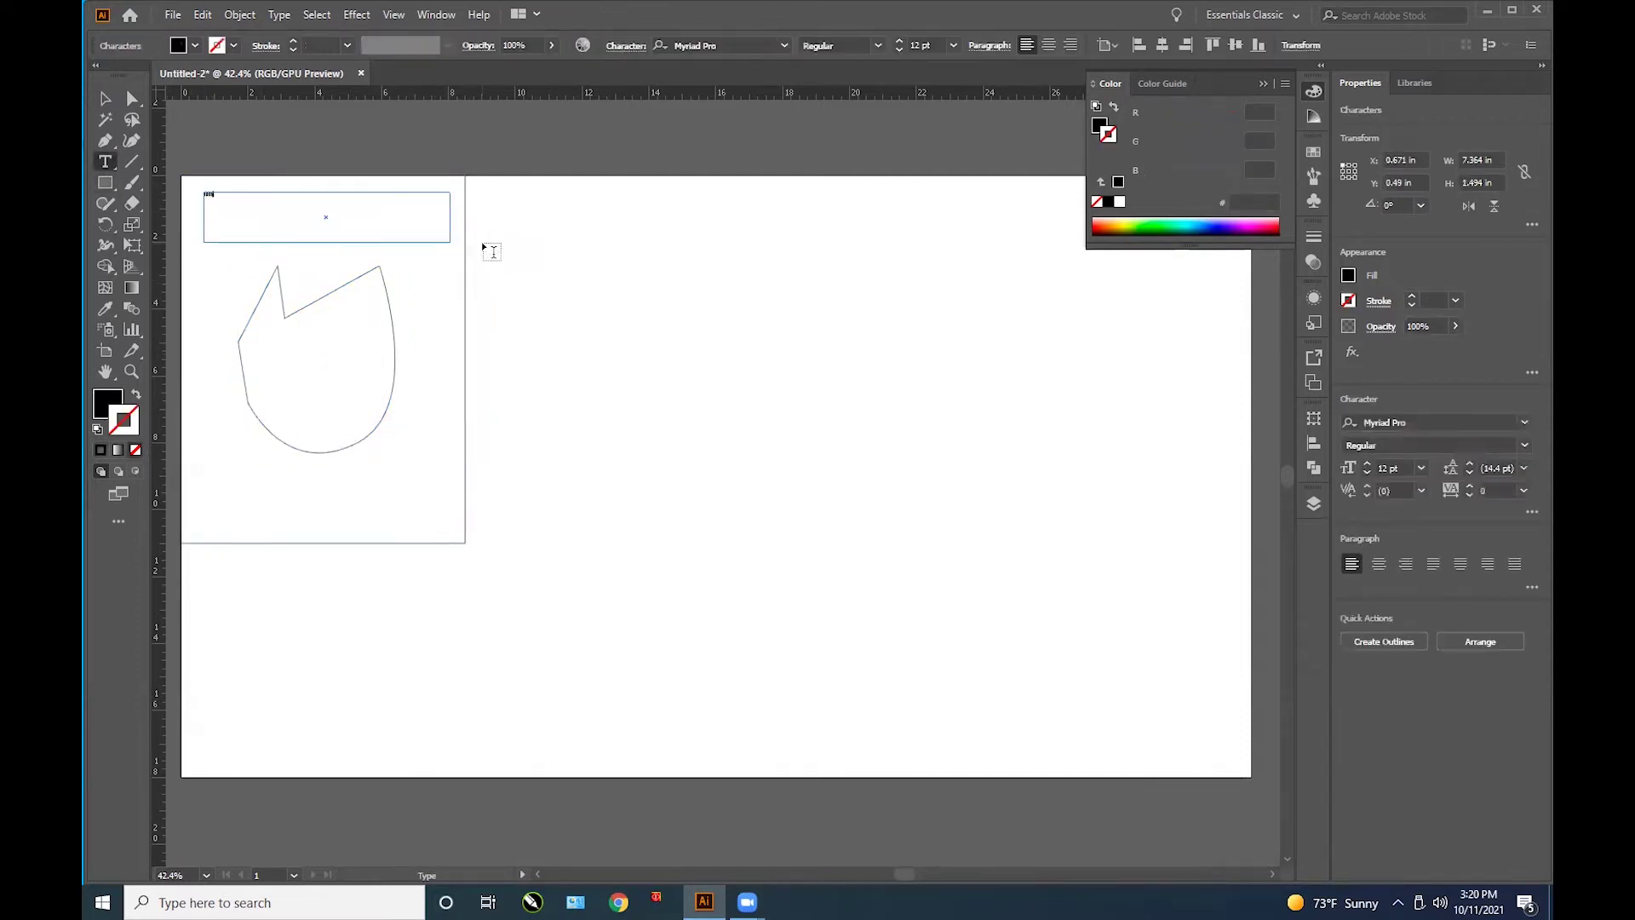
{"action": "type", "text": "Text"}
{"action": "left_click", "coordinate": [360, 213], "text": "ctrl"}
Step: Set the heading to 60 pt and shrink its frame tightly around the word
{"action": "left_click", "coordinate": [234, 196]}
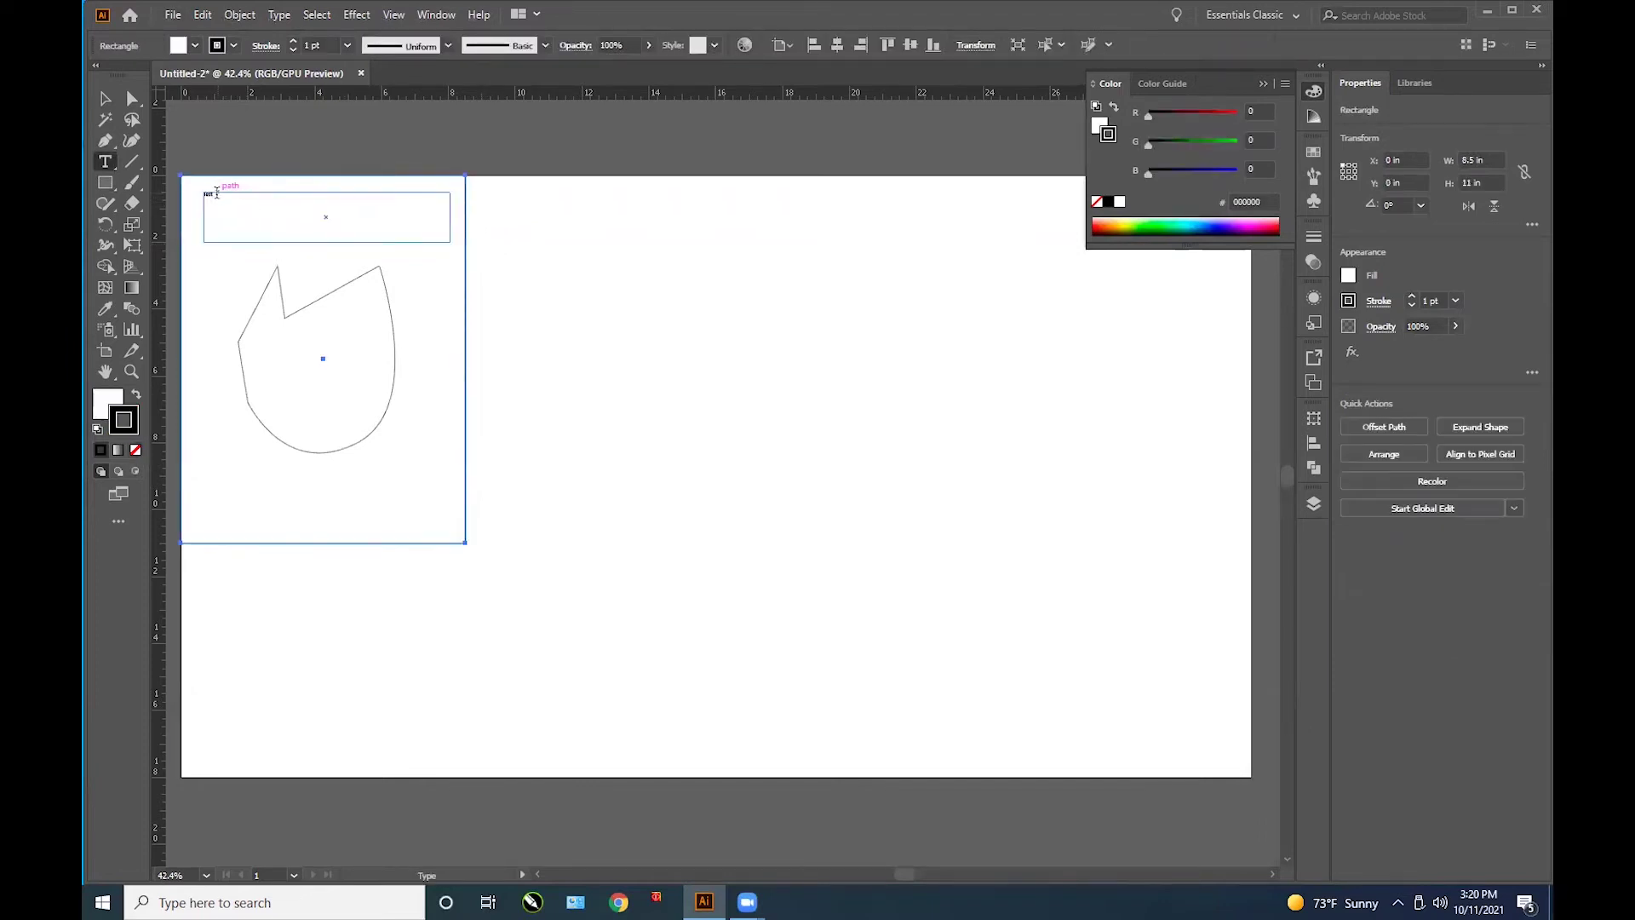
{"action": "scroll", "coordinate": [564, 246], "scroll_direction": "left", "scroll_amount": 1}
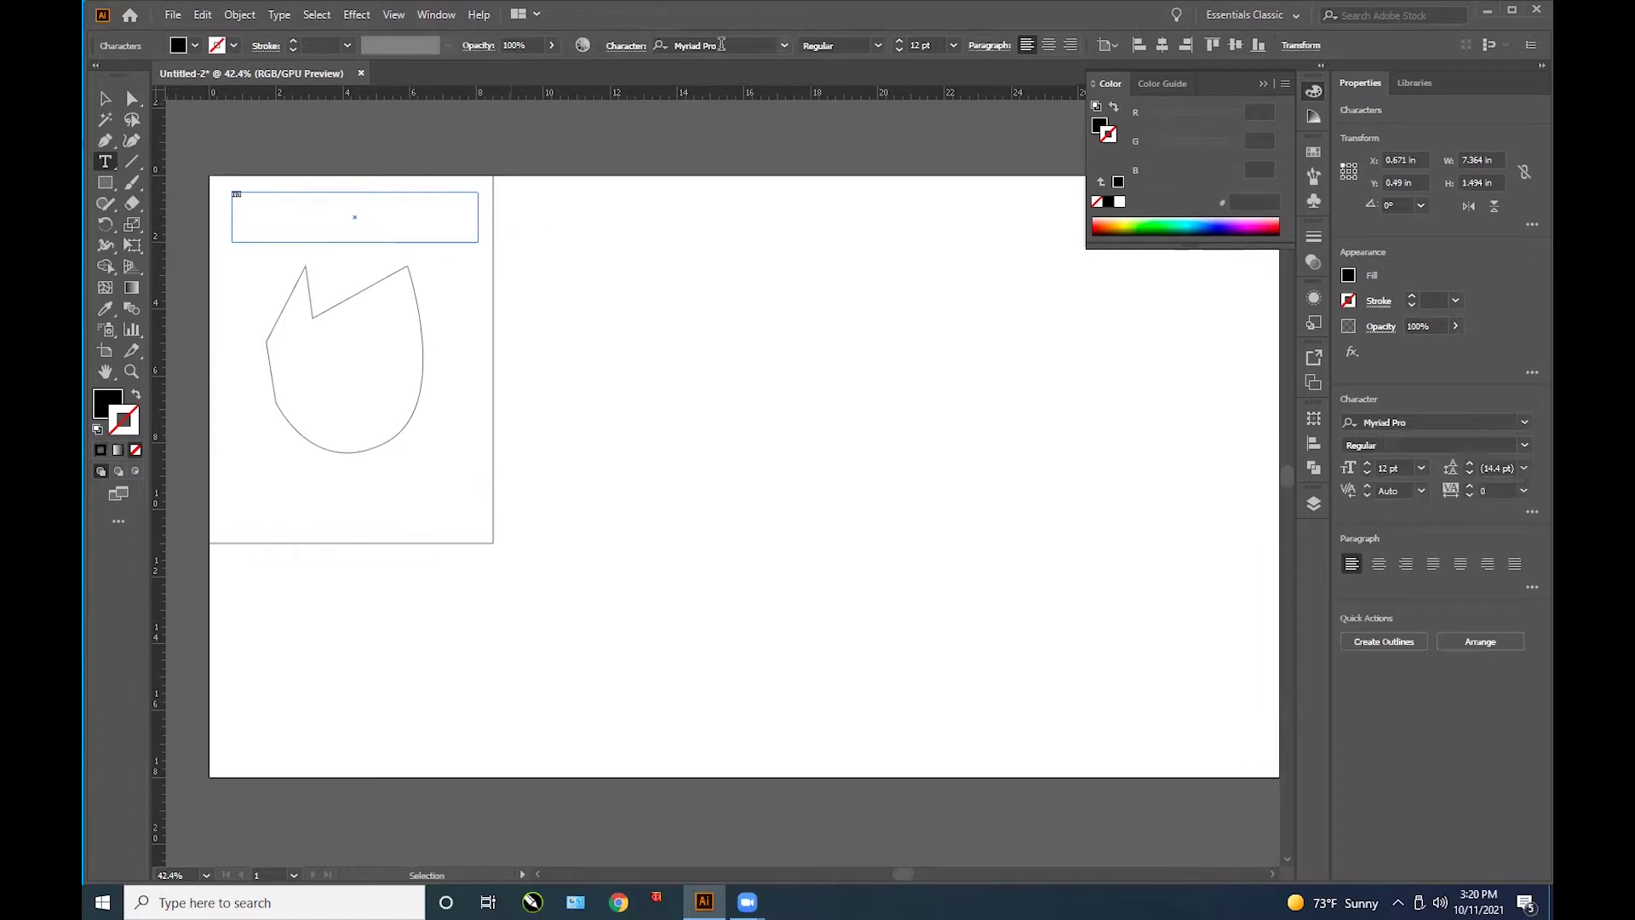
{"action": "left_click", "coordinate": [953, 45]}
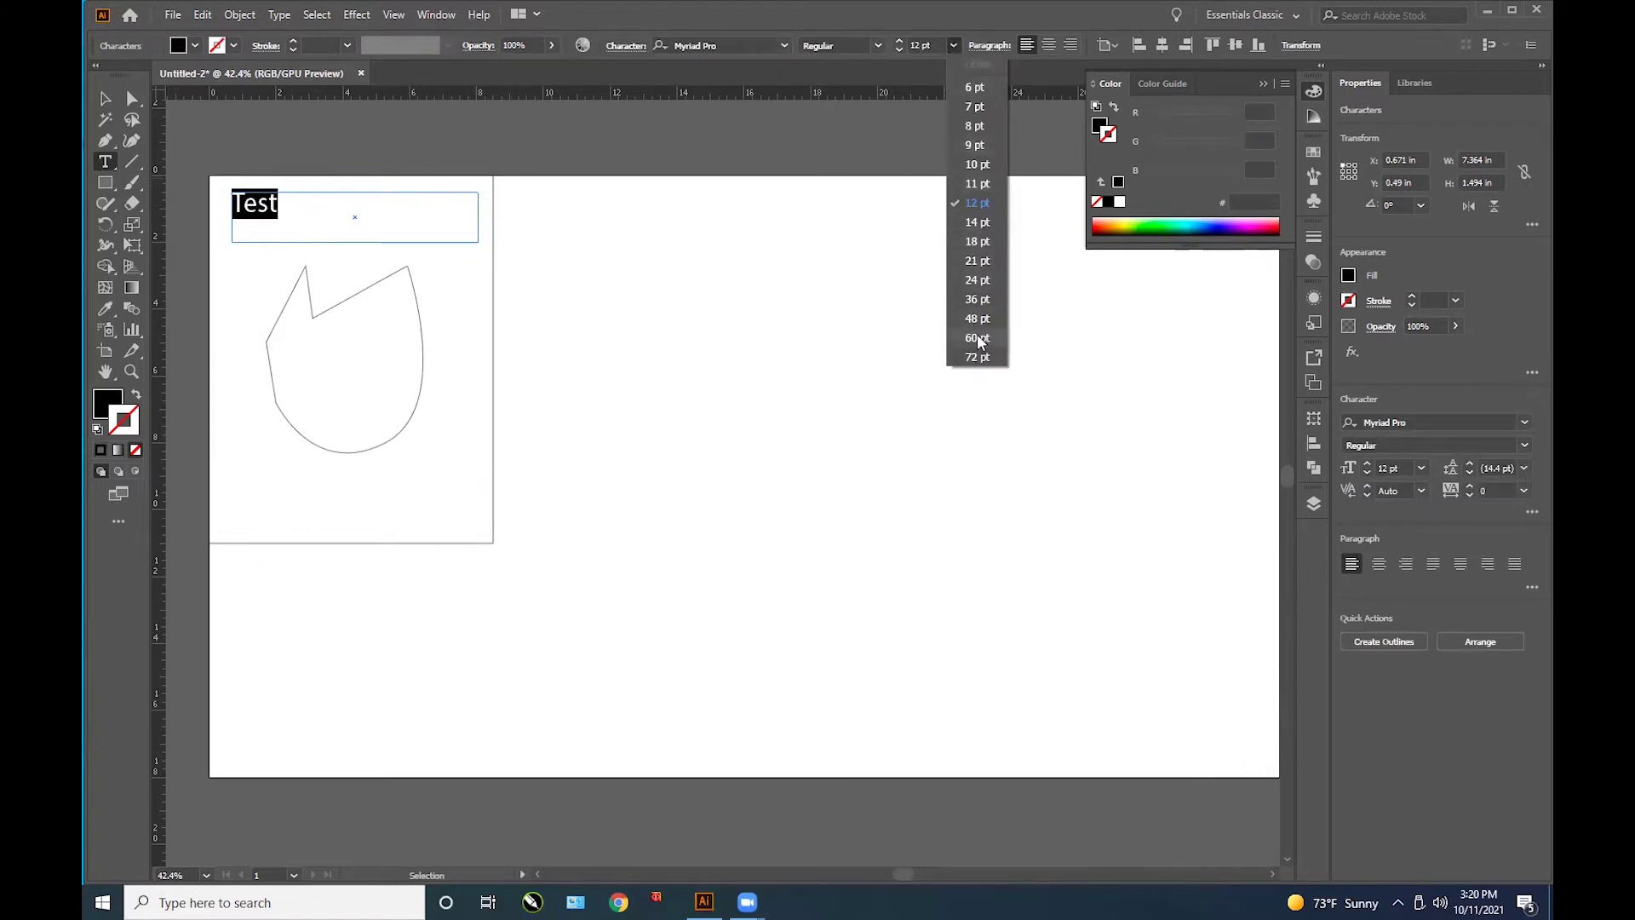
{"action": "left_click", "coordinate": [978, 338]}
{"action": "left_click", "coordinate": [105, 98]}
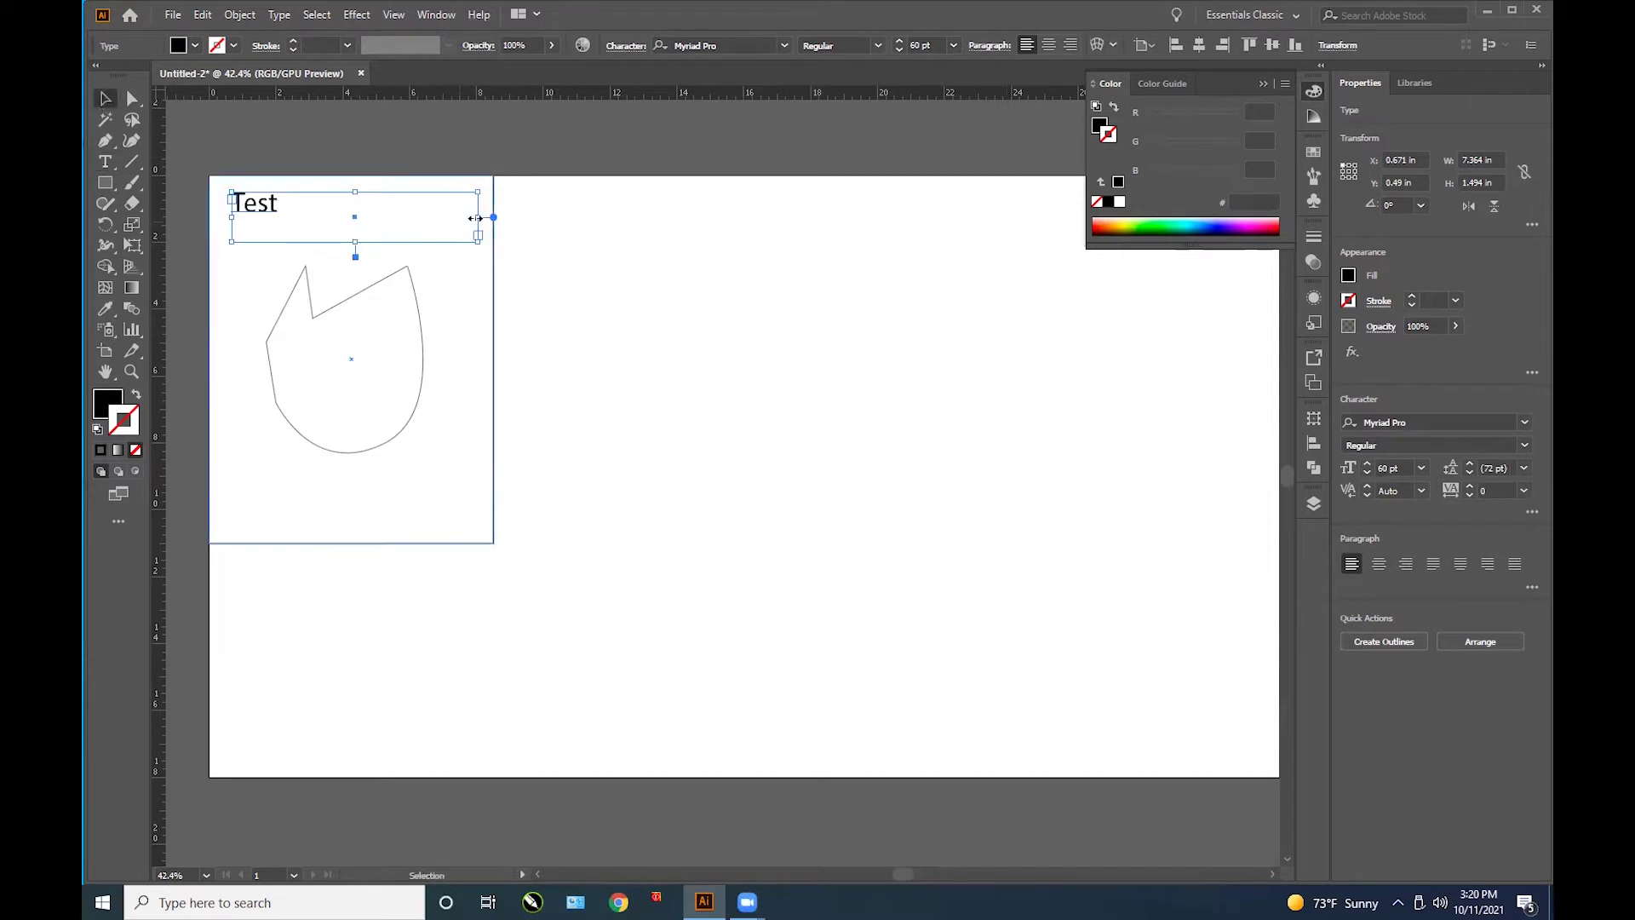
{"action": "left_click_drag", "start_coordinate": [474, 218], "coordinate": [351, 225]}
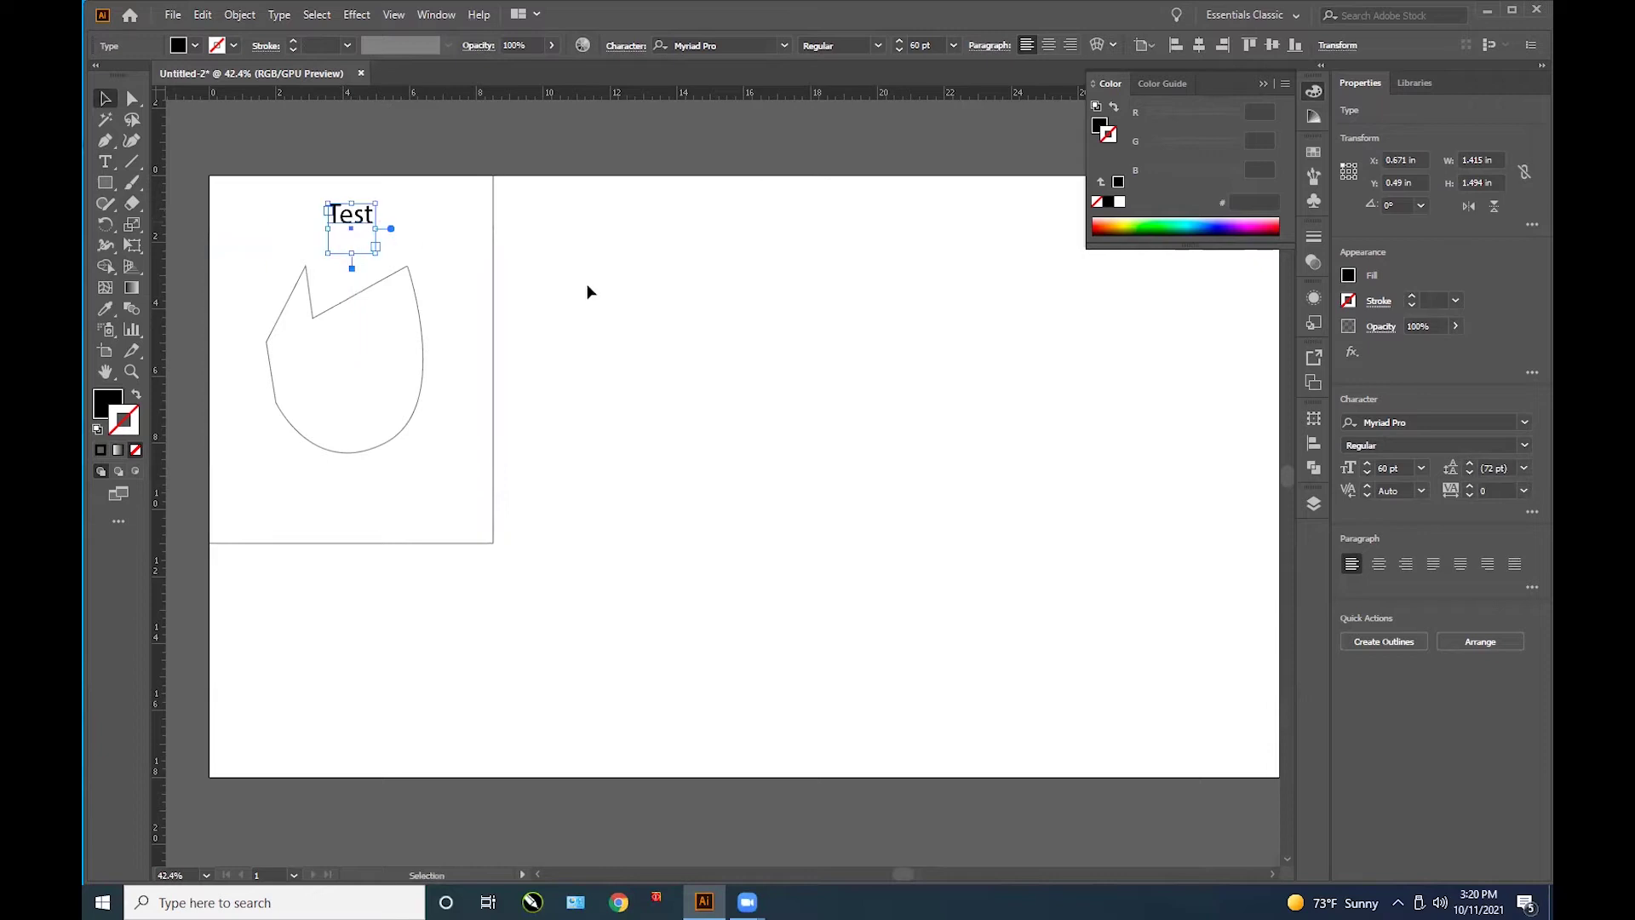
{"action": "left_click", "coordinate": [601, 290]}
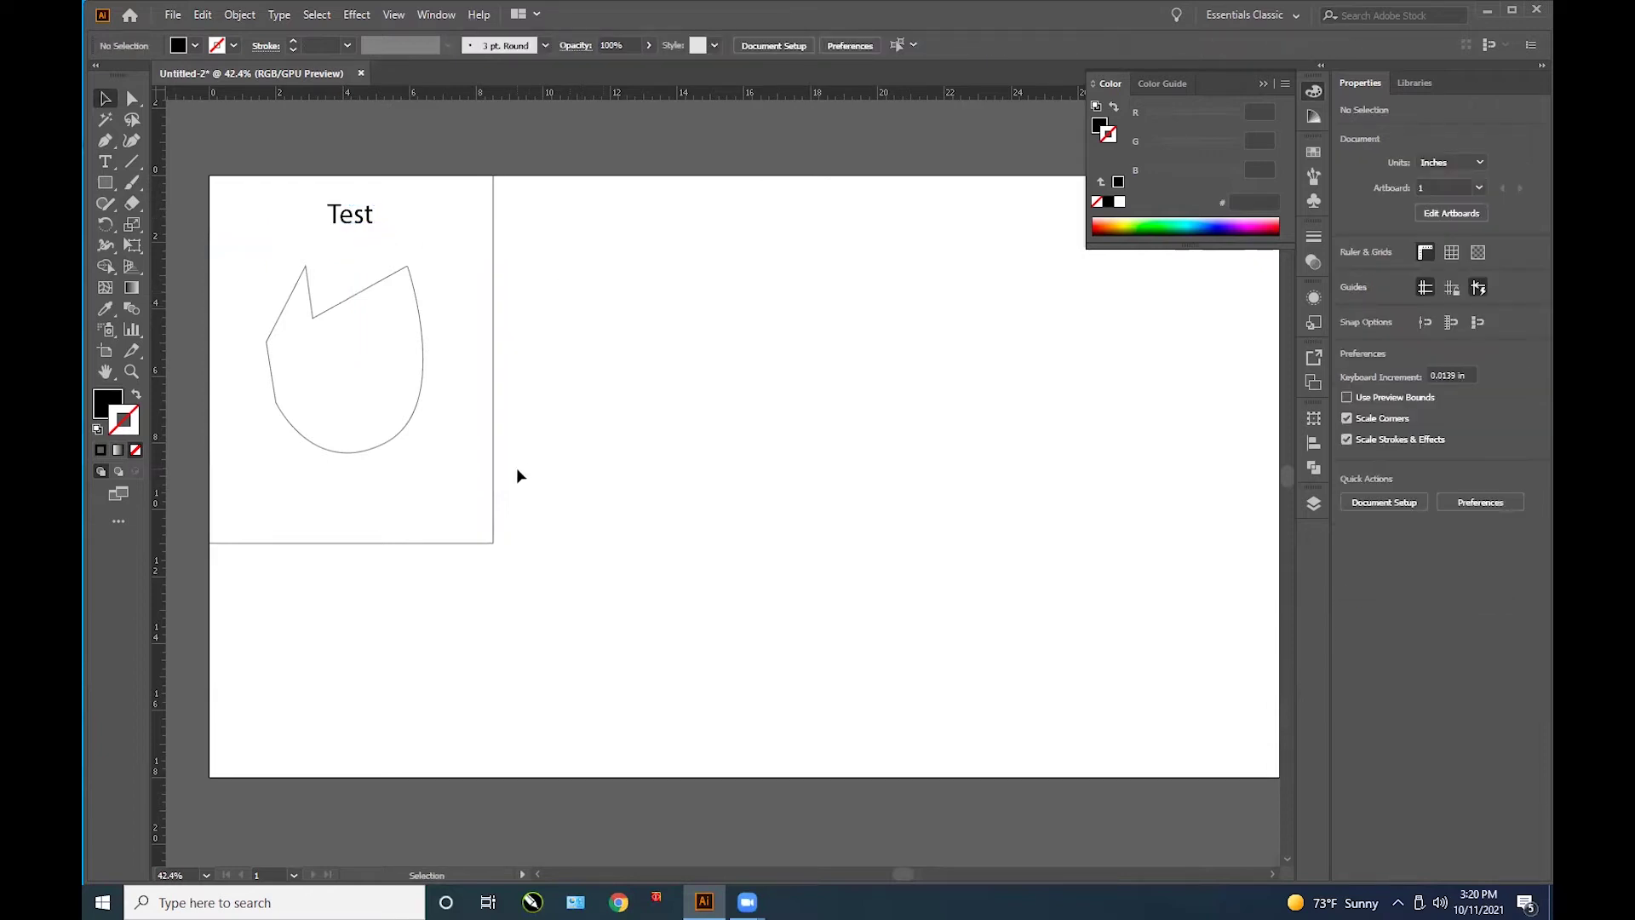
Step: Set the tulip shape's fill to None and its stroke to red (R 255)
{"action": "left_click", "coordinate": [380, 289]}
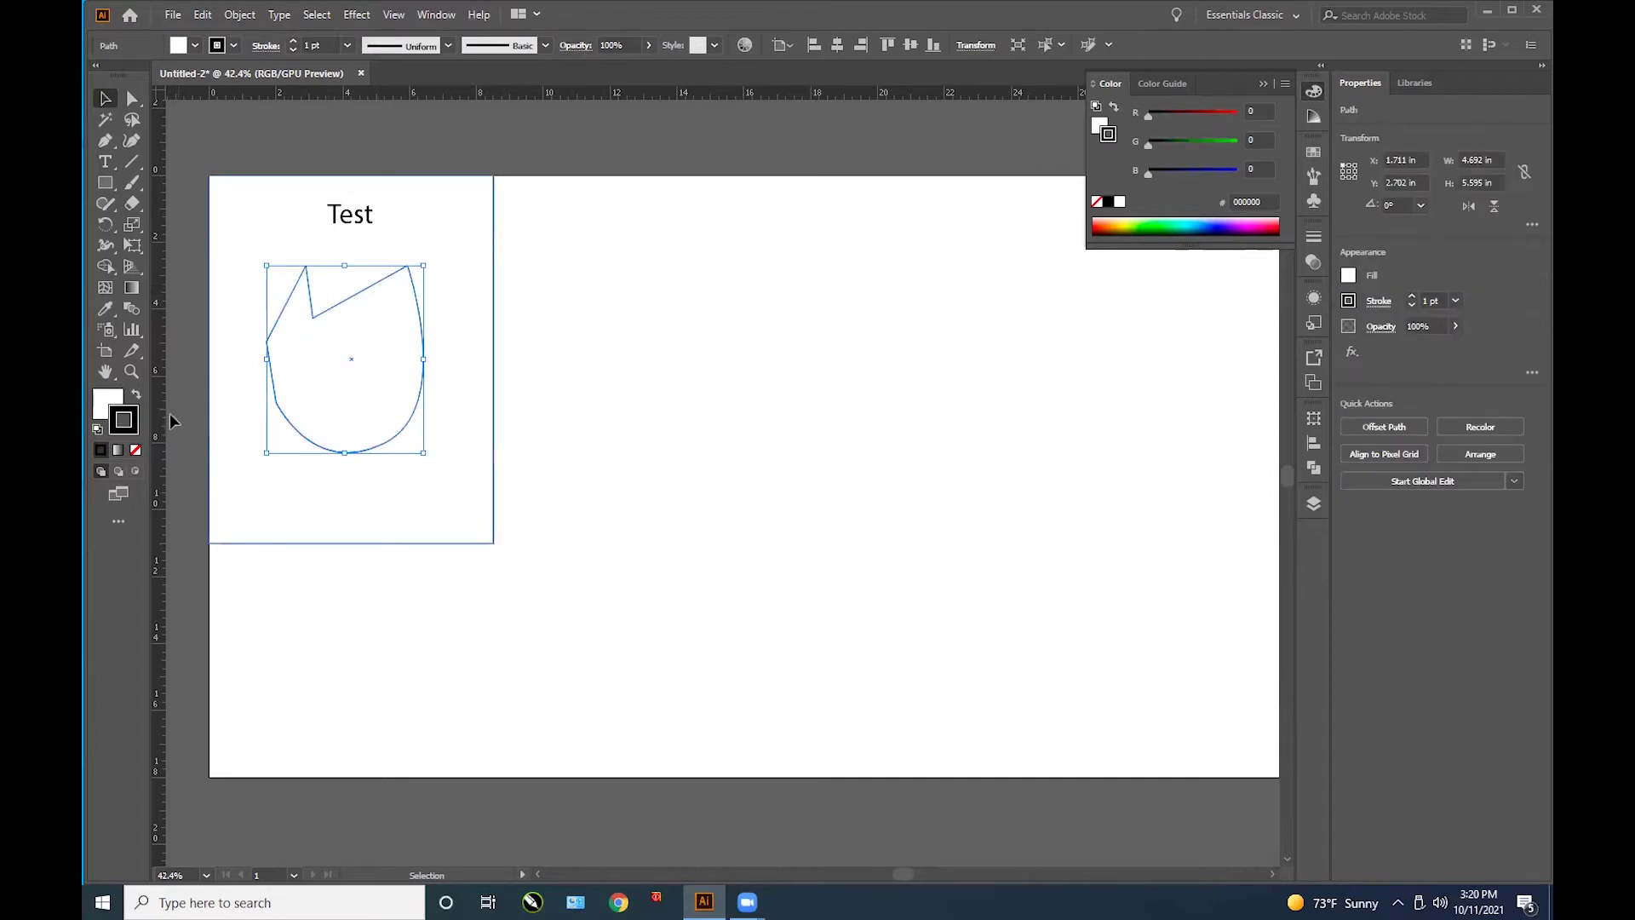
{"action": "left_click", "coordinate": [107, 405]}
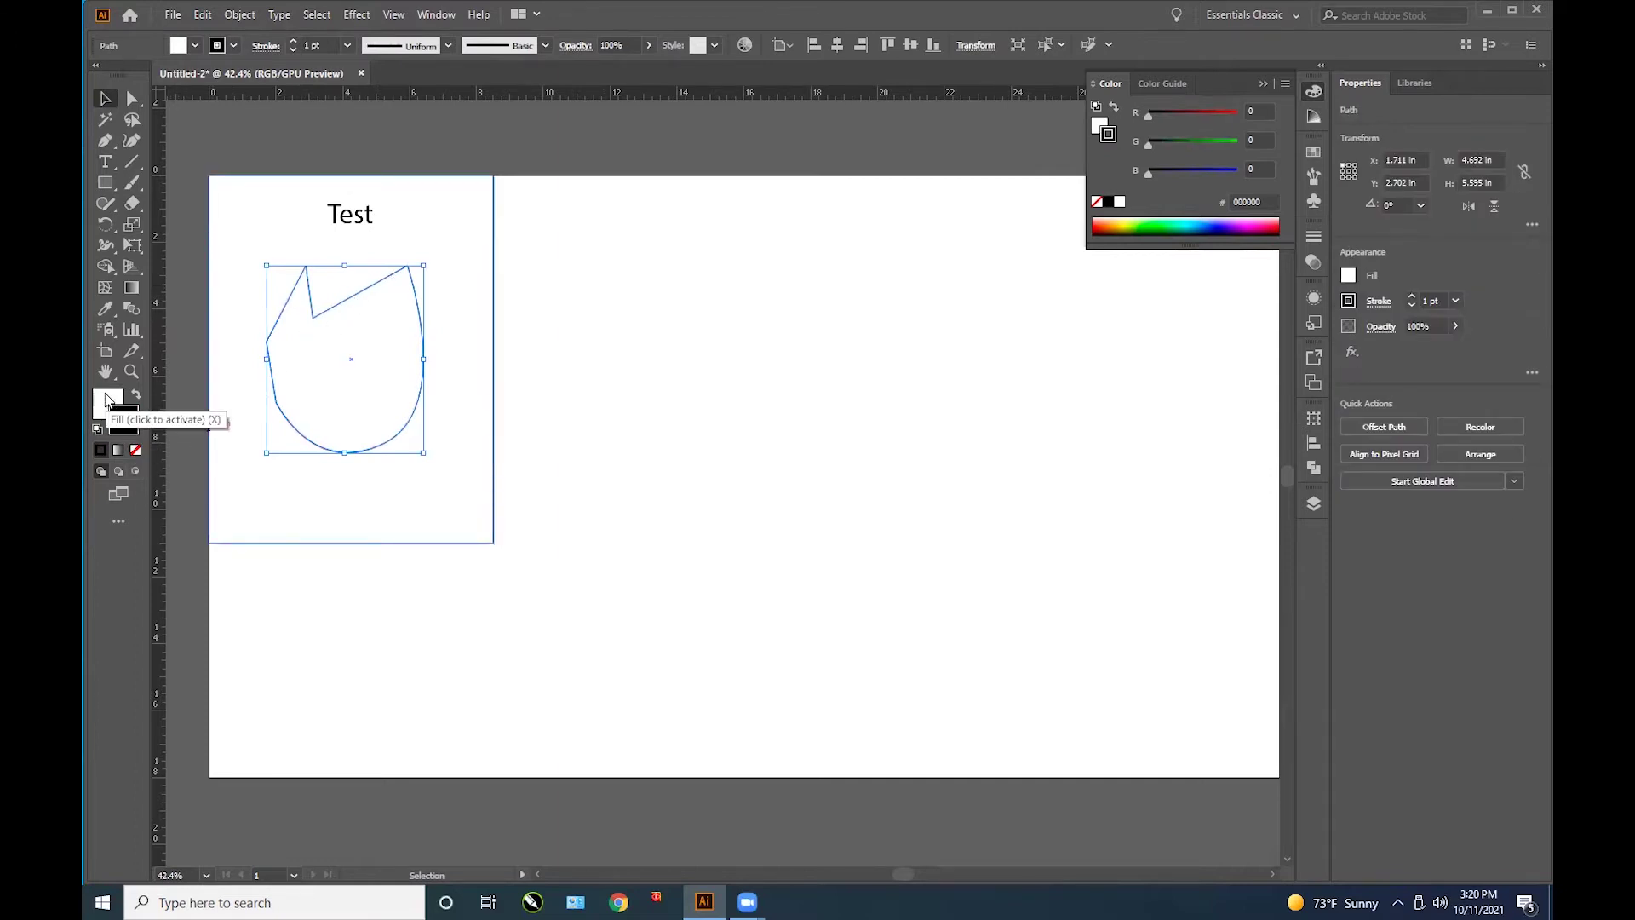
{"action": "left_click", "coordinate": [134, 450]}
{"action": "left_click", "coordinate": [129, 423]}
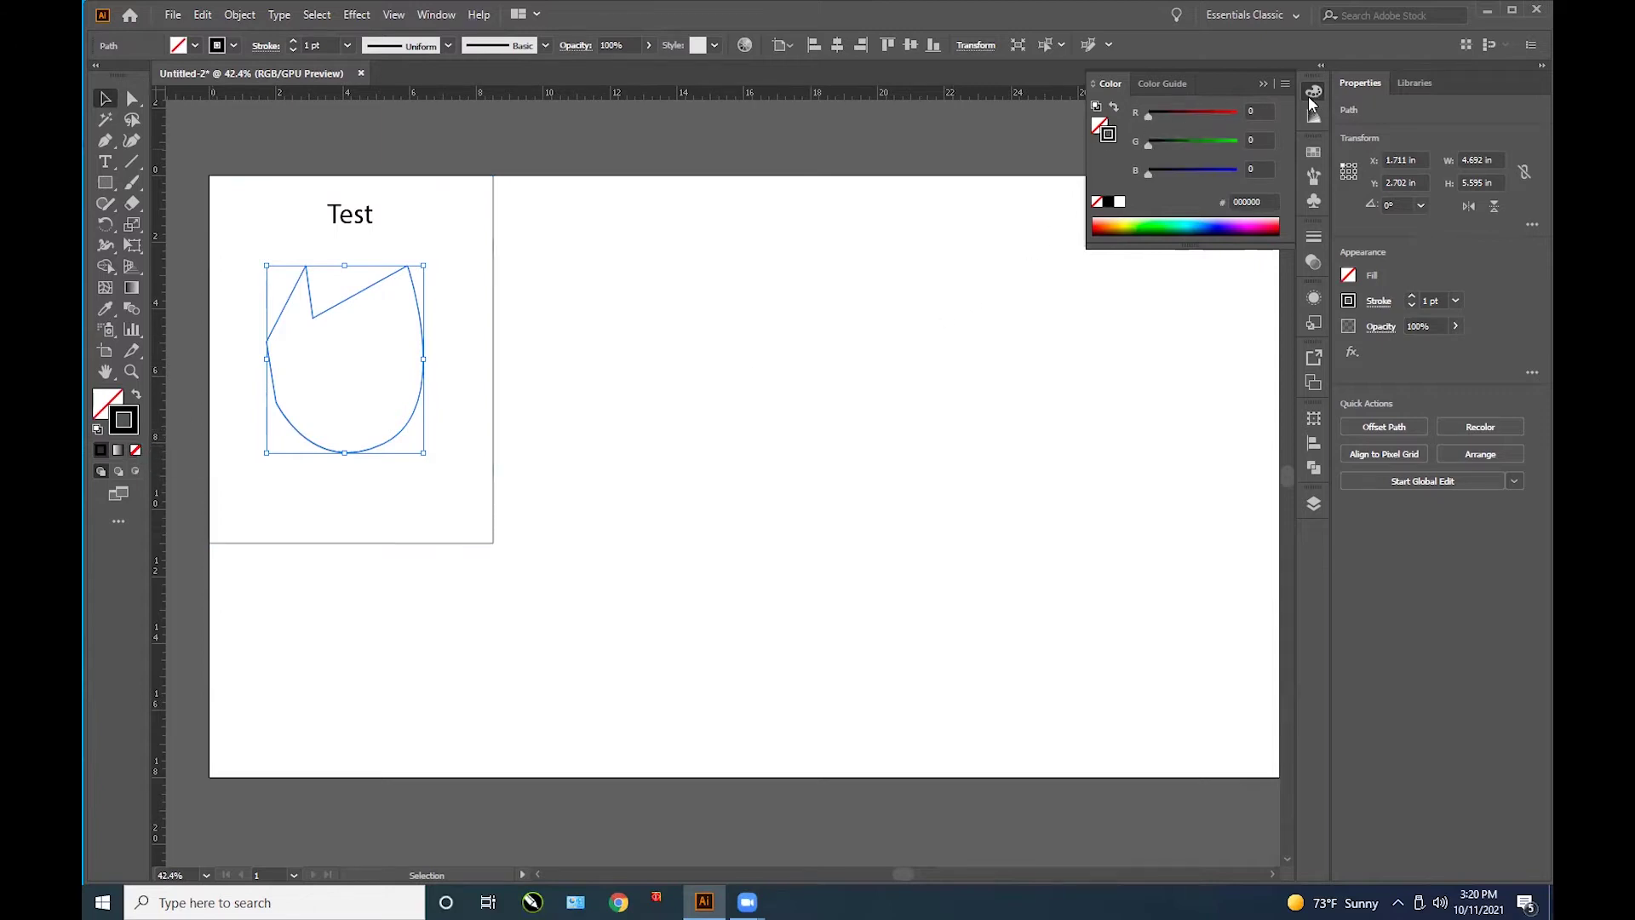
{"action": "left_click_drag", "start_coordinate": [1145, 115], "coordinate": [1243, 114]}
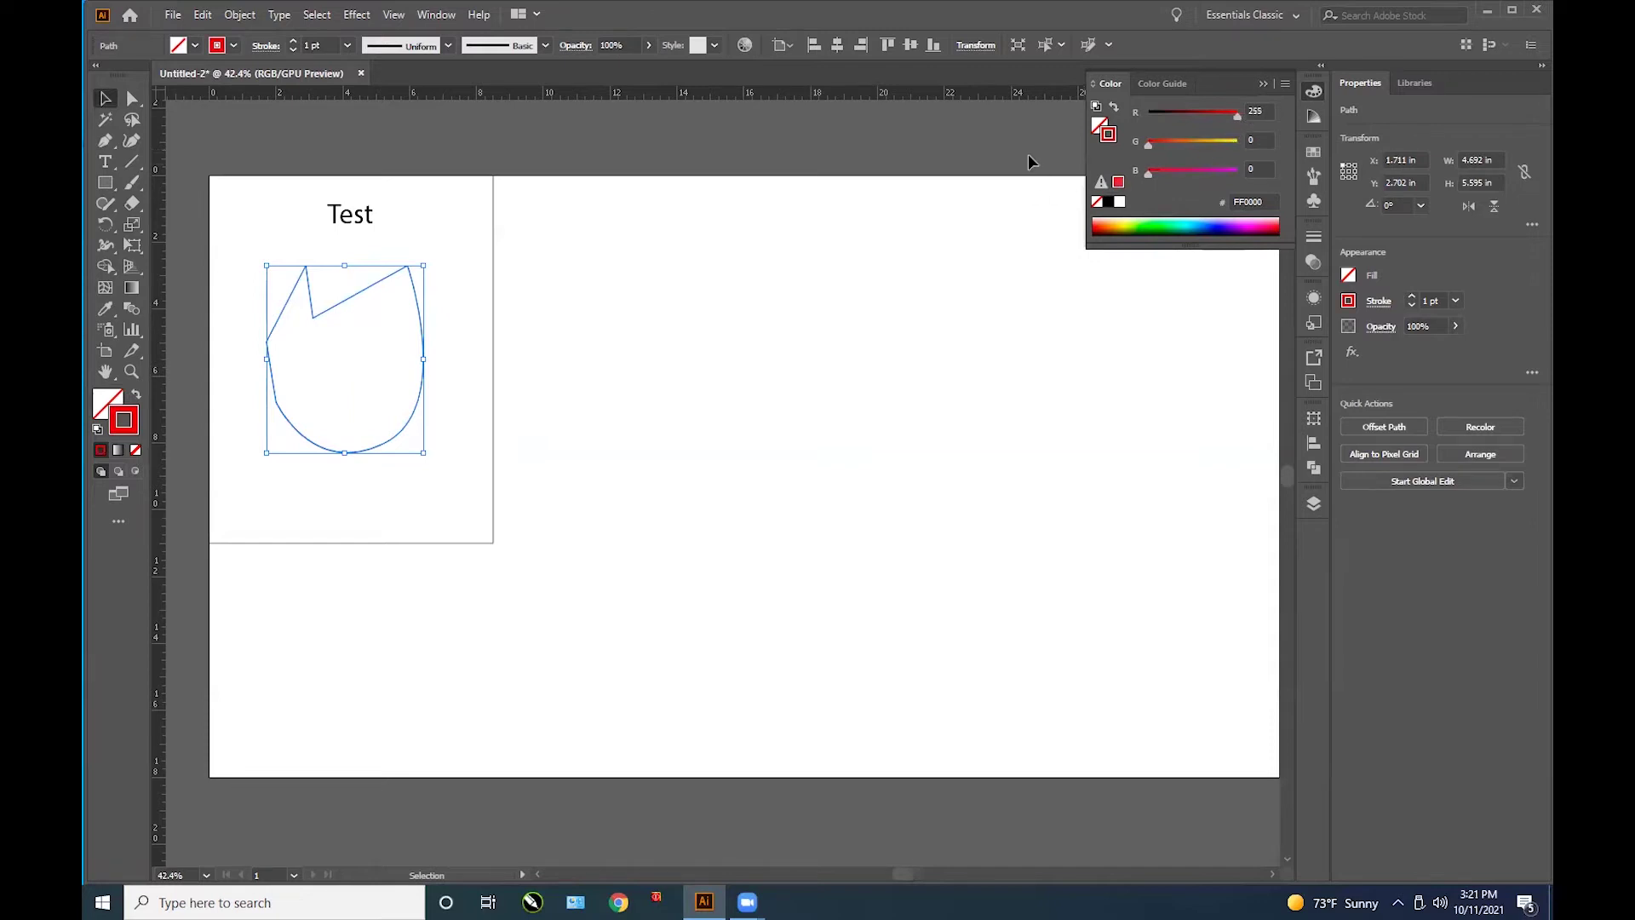
Step: Give the shape a 0.001 pt stroke weight and check the hairline
{"action": "left_click", "coordinate": [347, 47]}
{"action": "left_click", "coordinate": [348, 47]}
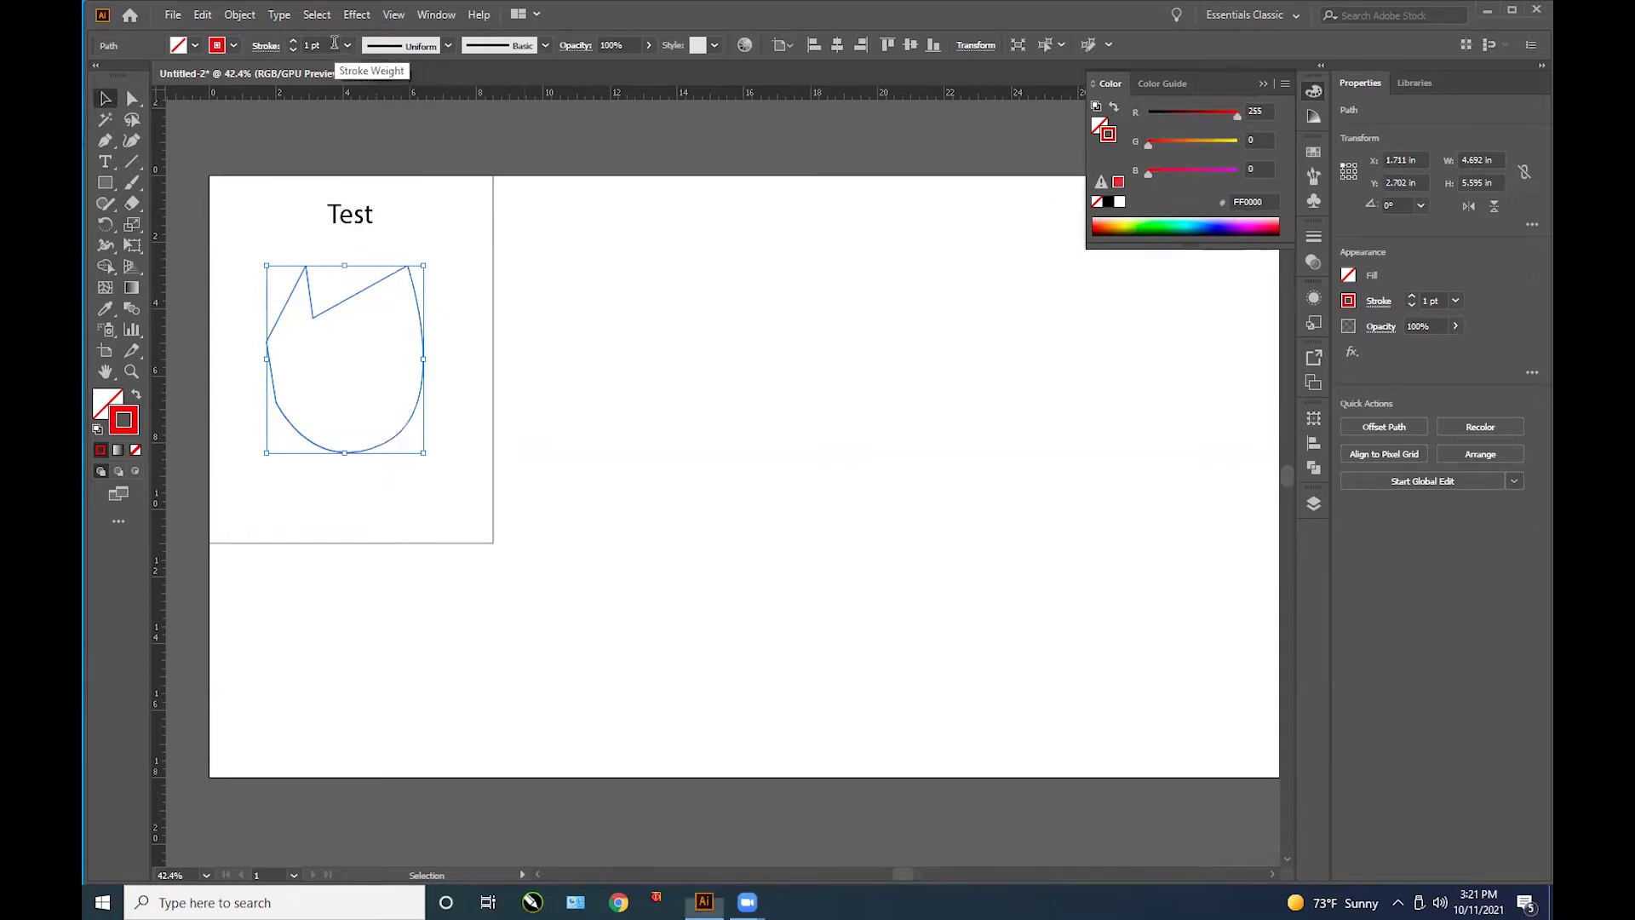
{"action": "left_click", "coordinate": [314, 44]}
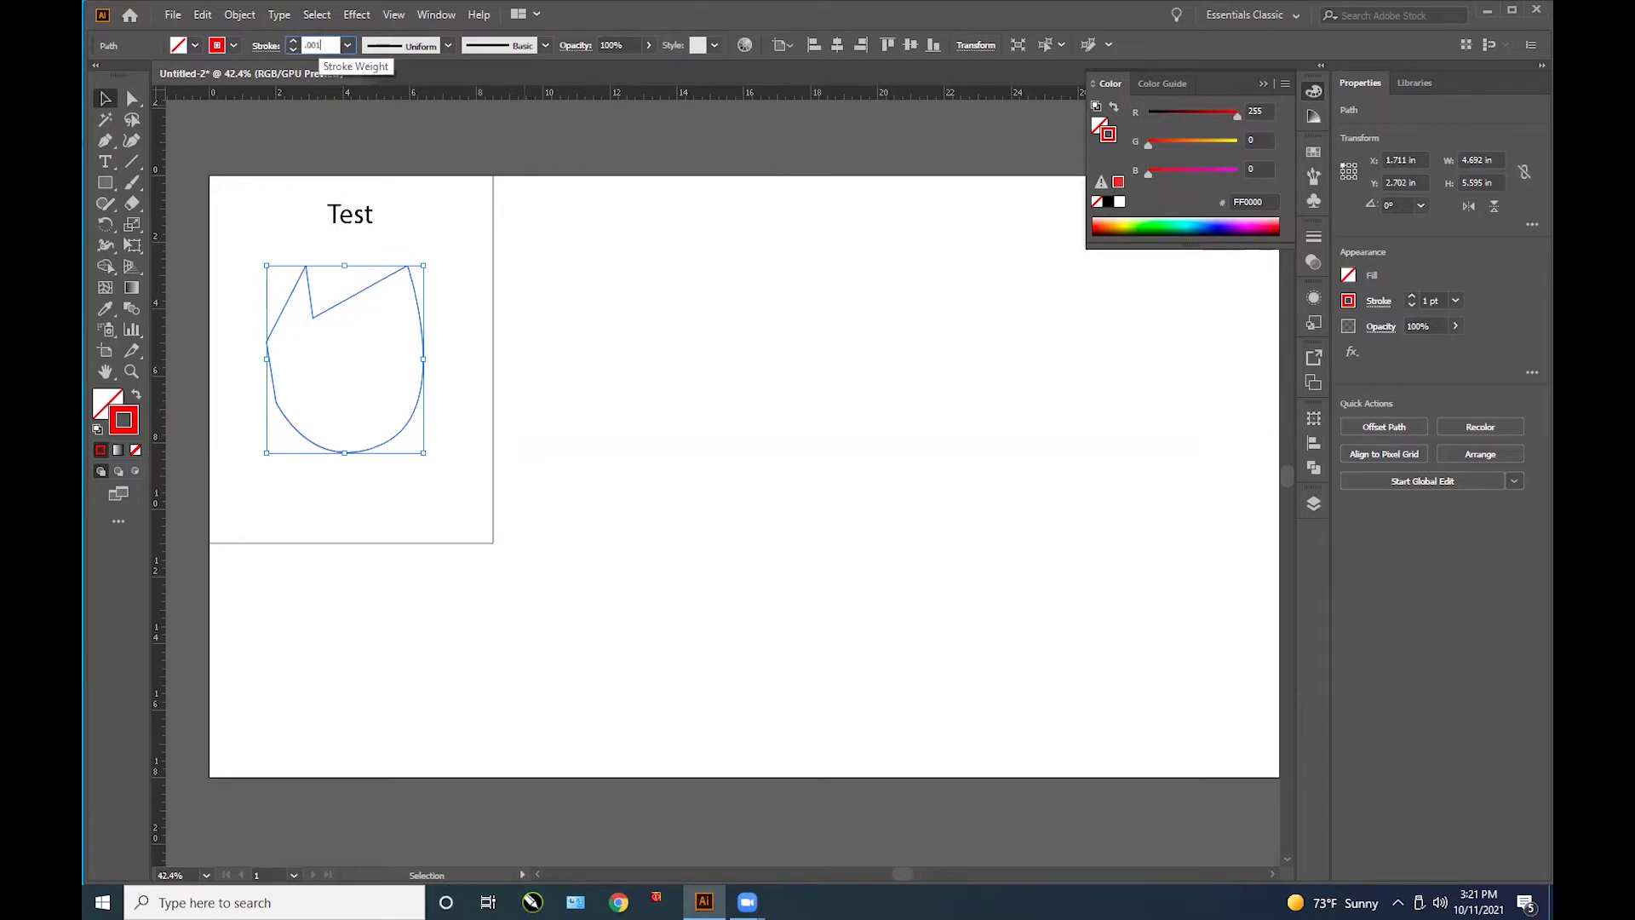
{"action": "key", "text": "Return"}
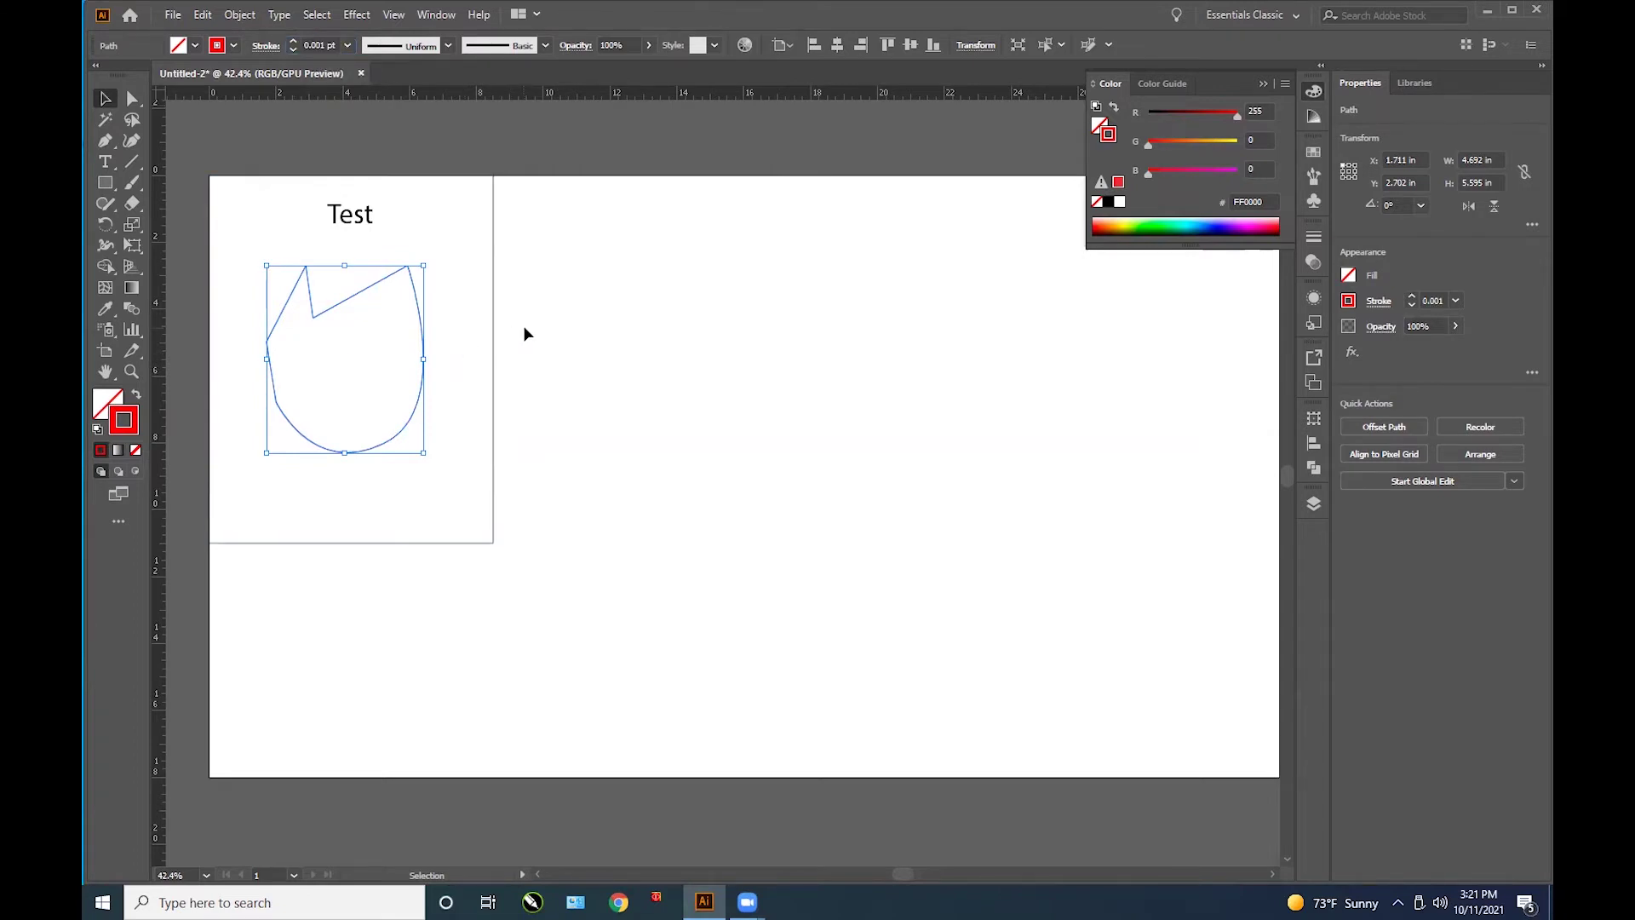
{"action": "left_click", "coordinate": [523, 326]}
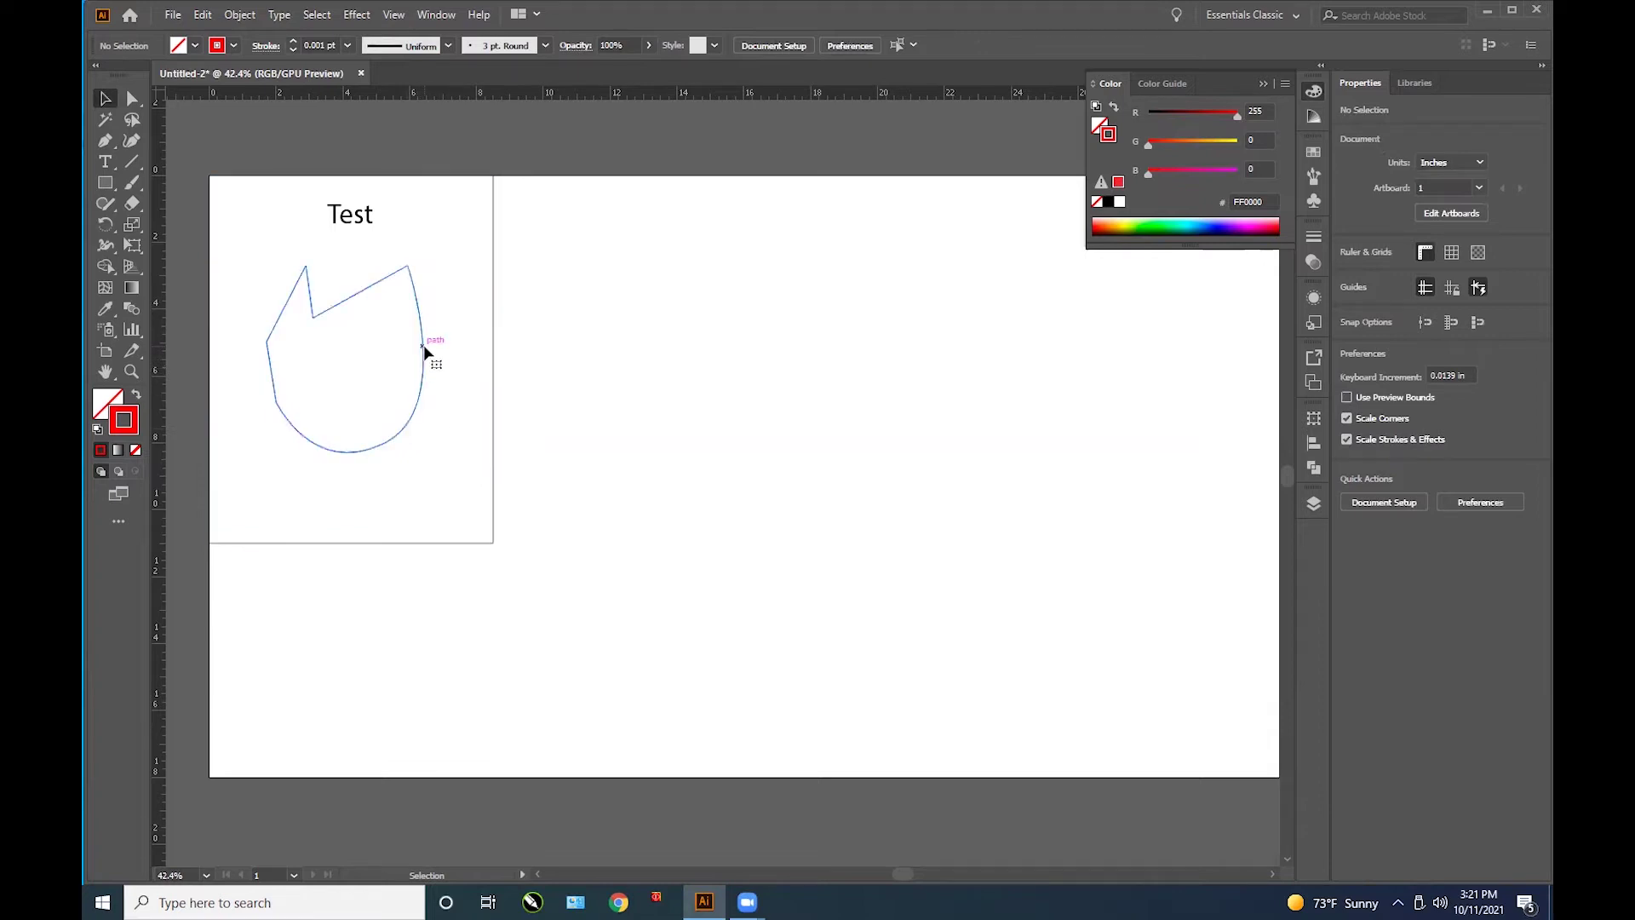
{"action": "left_click", "coordinate": [426, 357]}
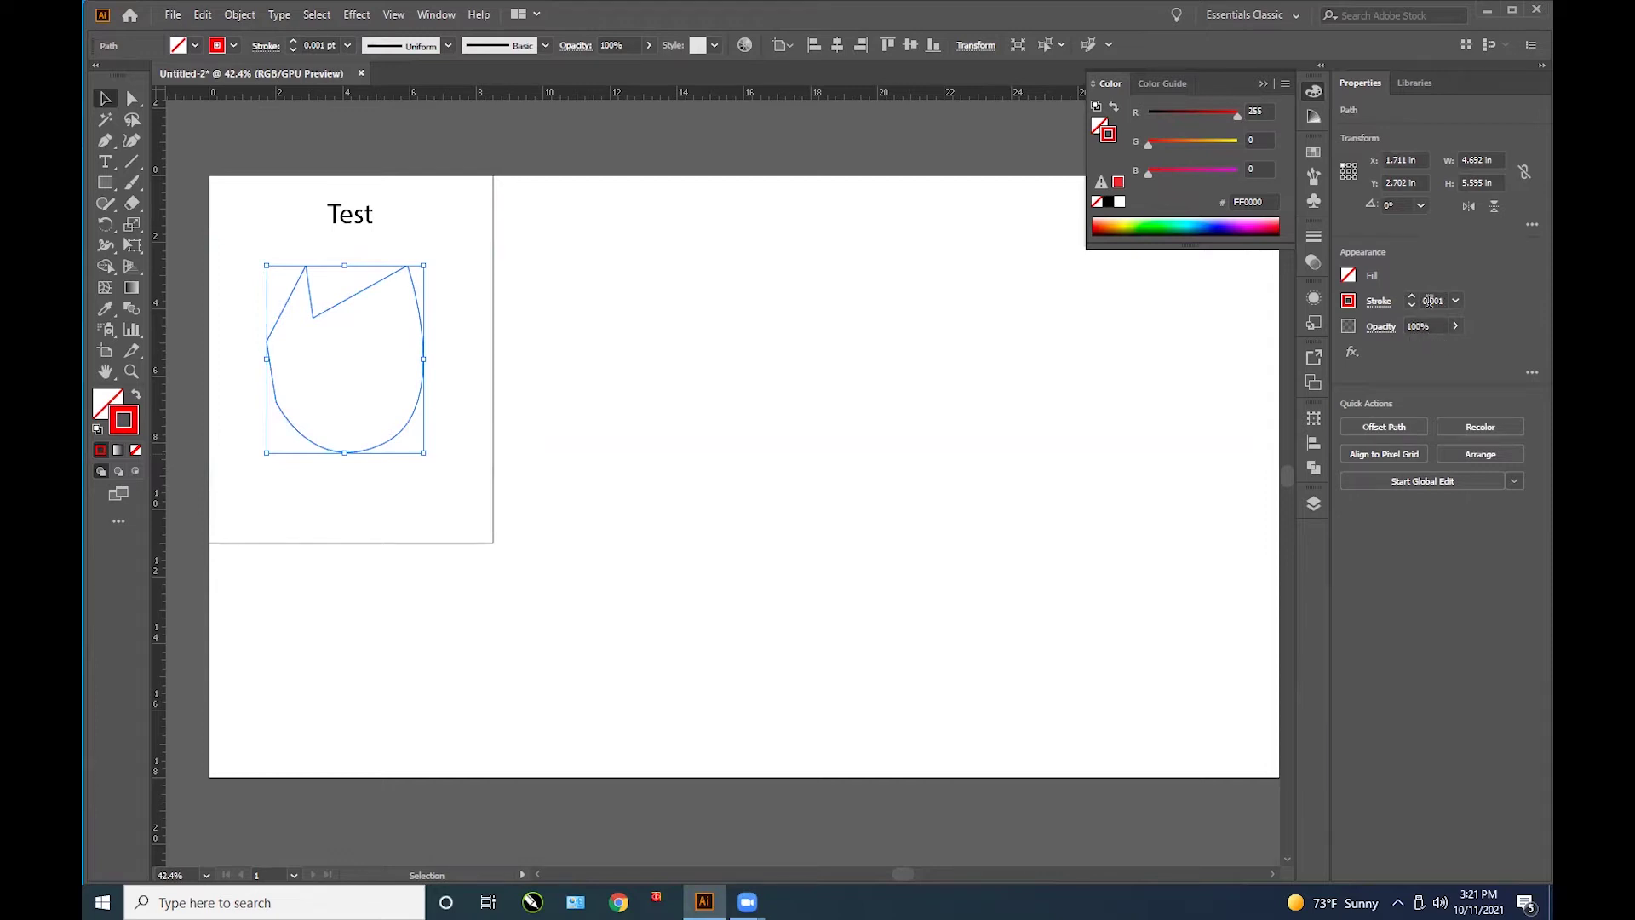
Step: Inspect the cut shape's effects, stroke options and transparency settings in the panels
{"action": "left_click", "coordinate": [1353, 352]}
{"action": "left_click", "coordinate": [1371, 341]}
{"action": "left_click", "coordinate": [1311, 238]}
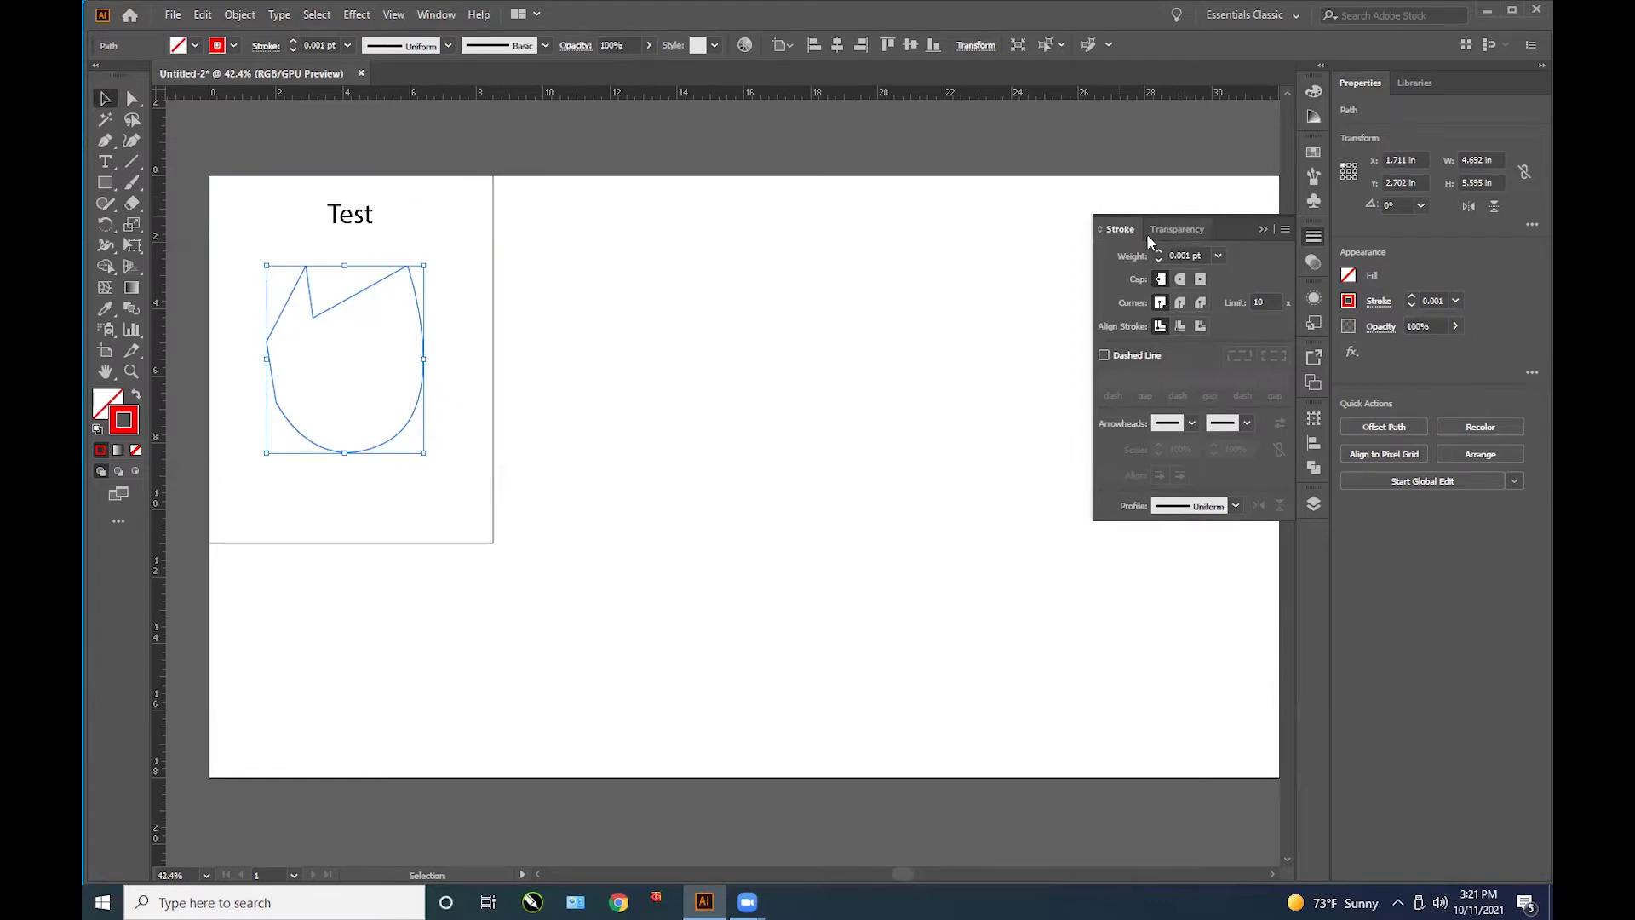
{"action": "key", "text": "ctrl+shift+a"}
{"action": "left_click", "coordinate": [1172, 228]}
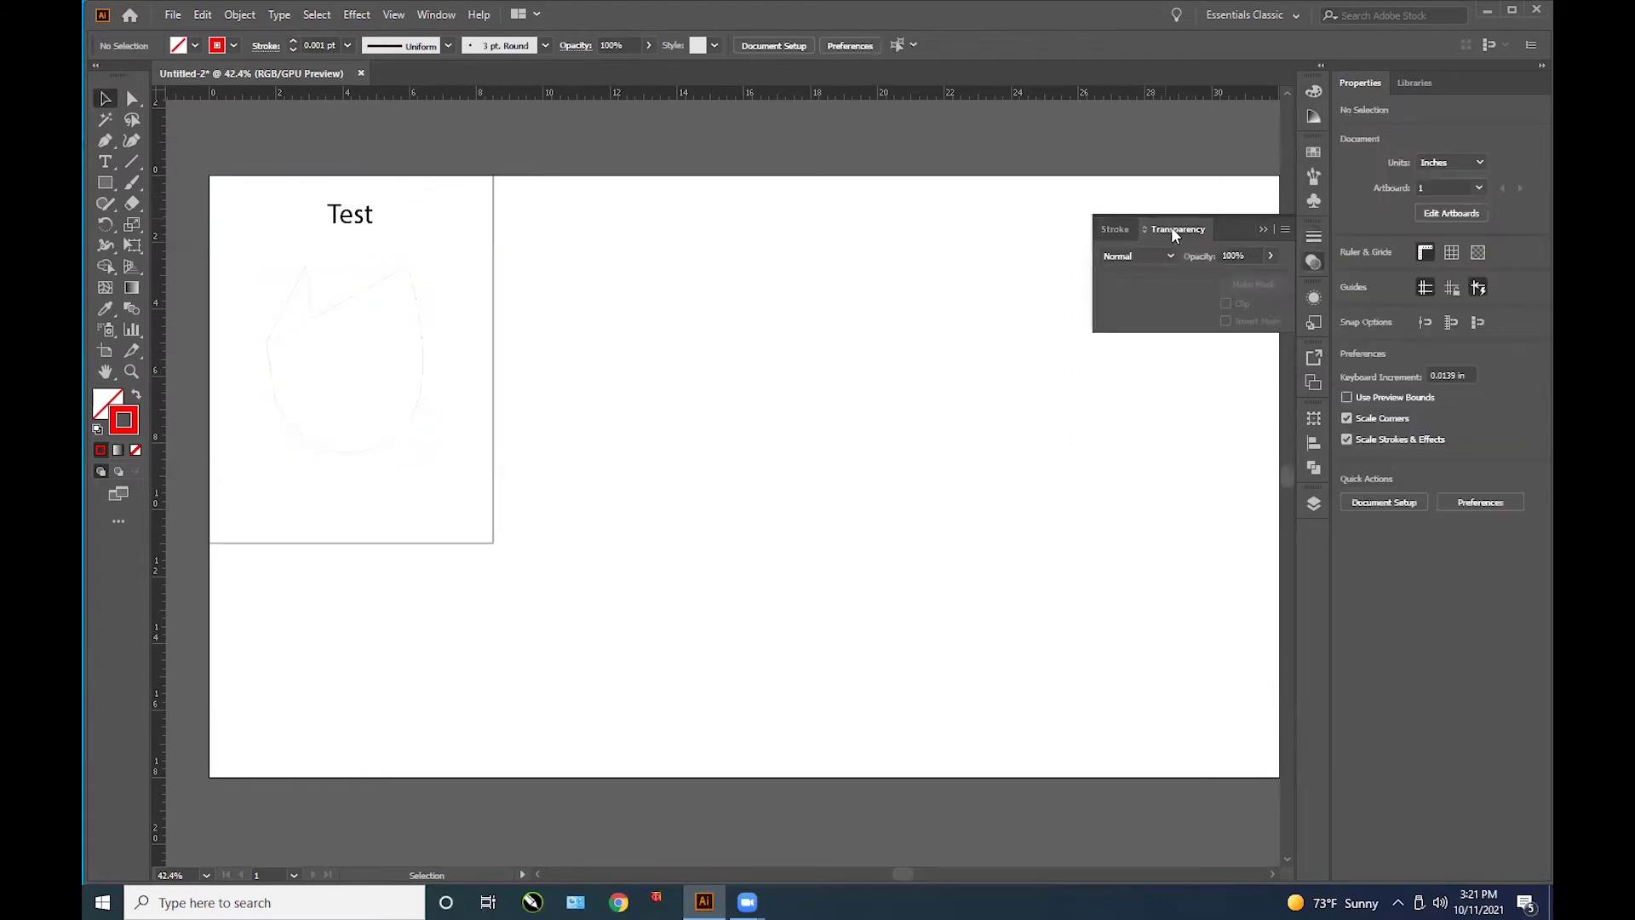
{"action": "left_click", "coordinate": [414, 307]}
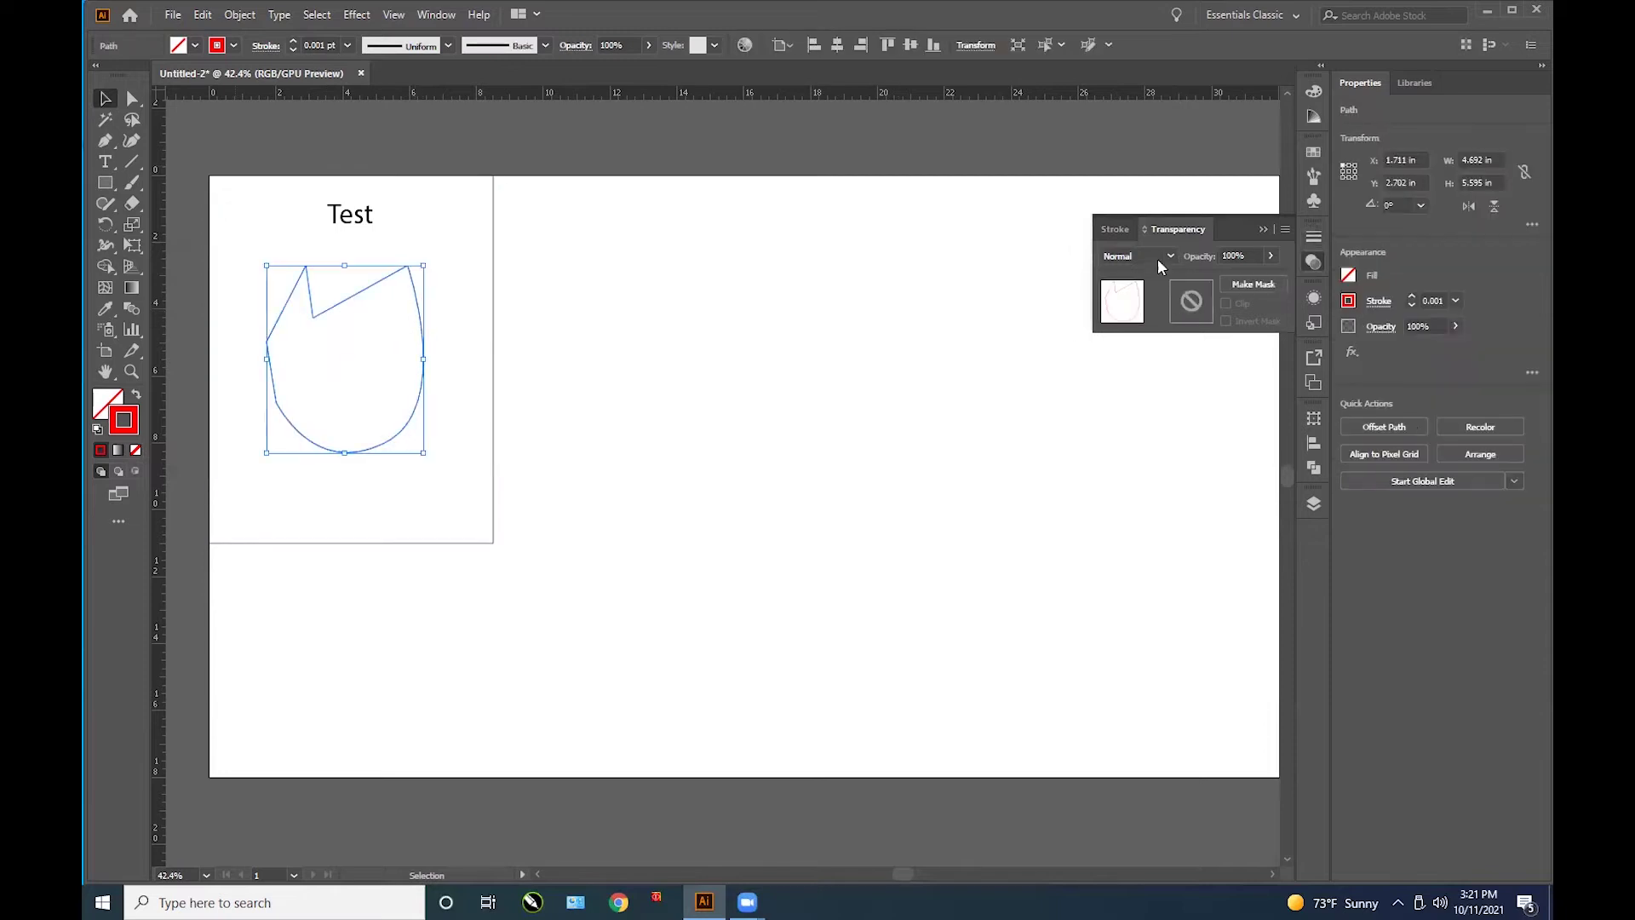
{"action": "left_click", "coordinate": [1317, 242]}
{"action": "left_click", "coordinate": [1315, 236]}
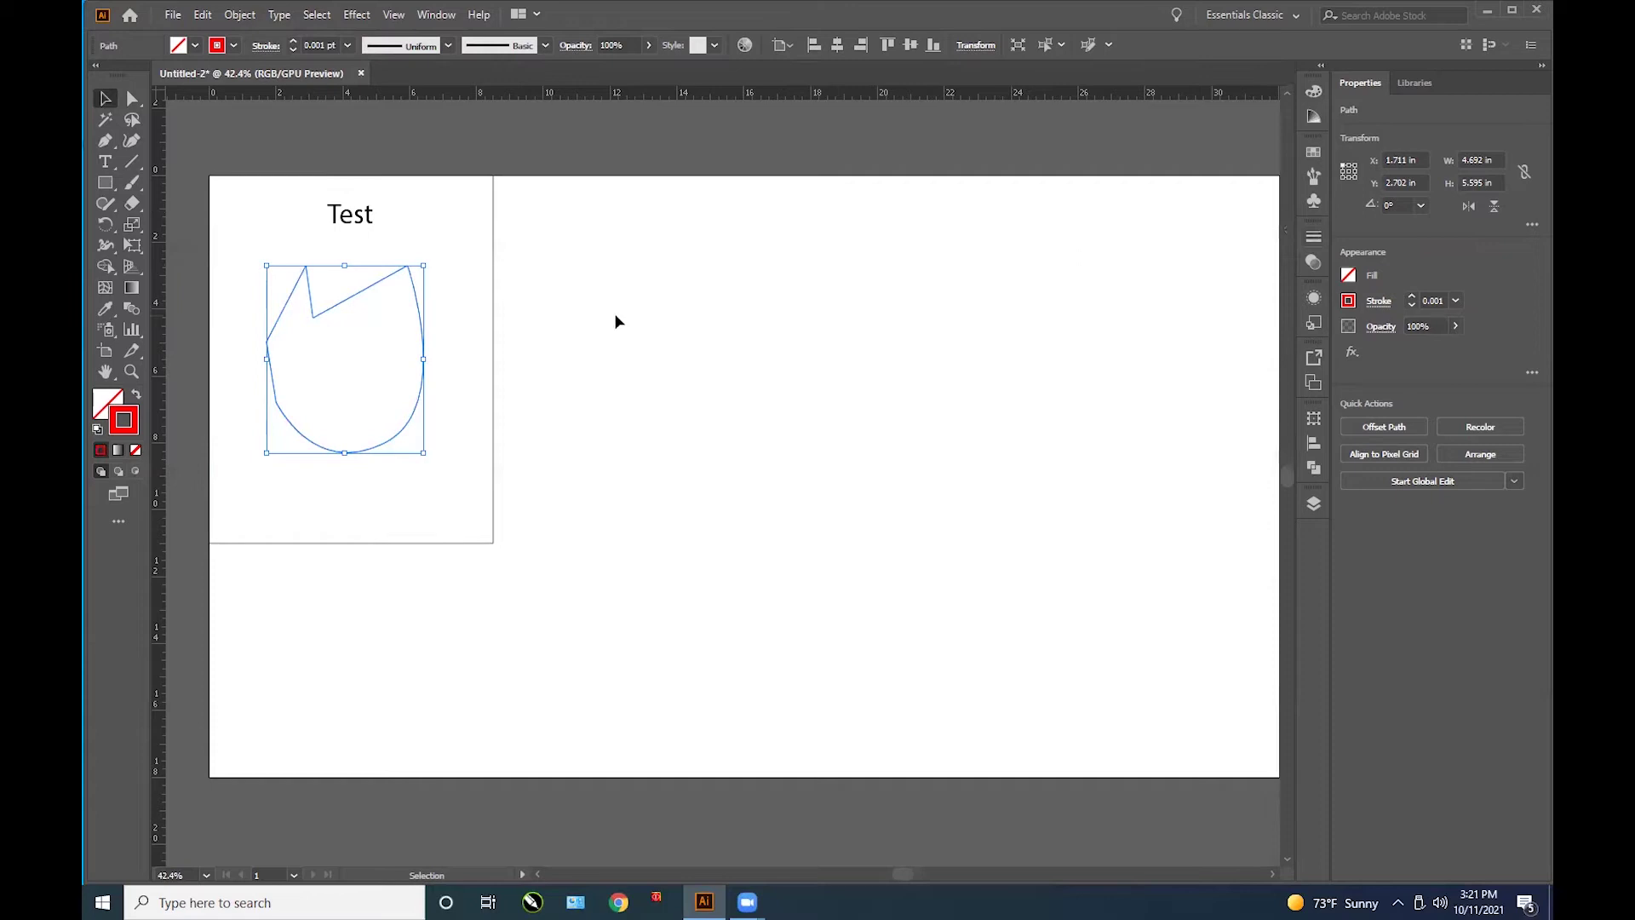
Step: Set the 8.5 × 11 rectangle's fill to None, stroke B 255 and weight .001 pt
{"action": "left_click", "coordinate": [493, 311]}
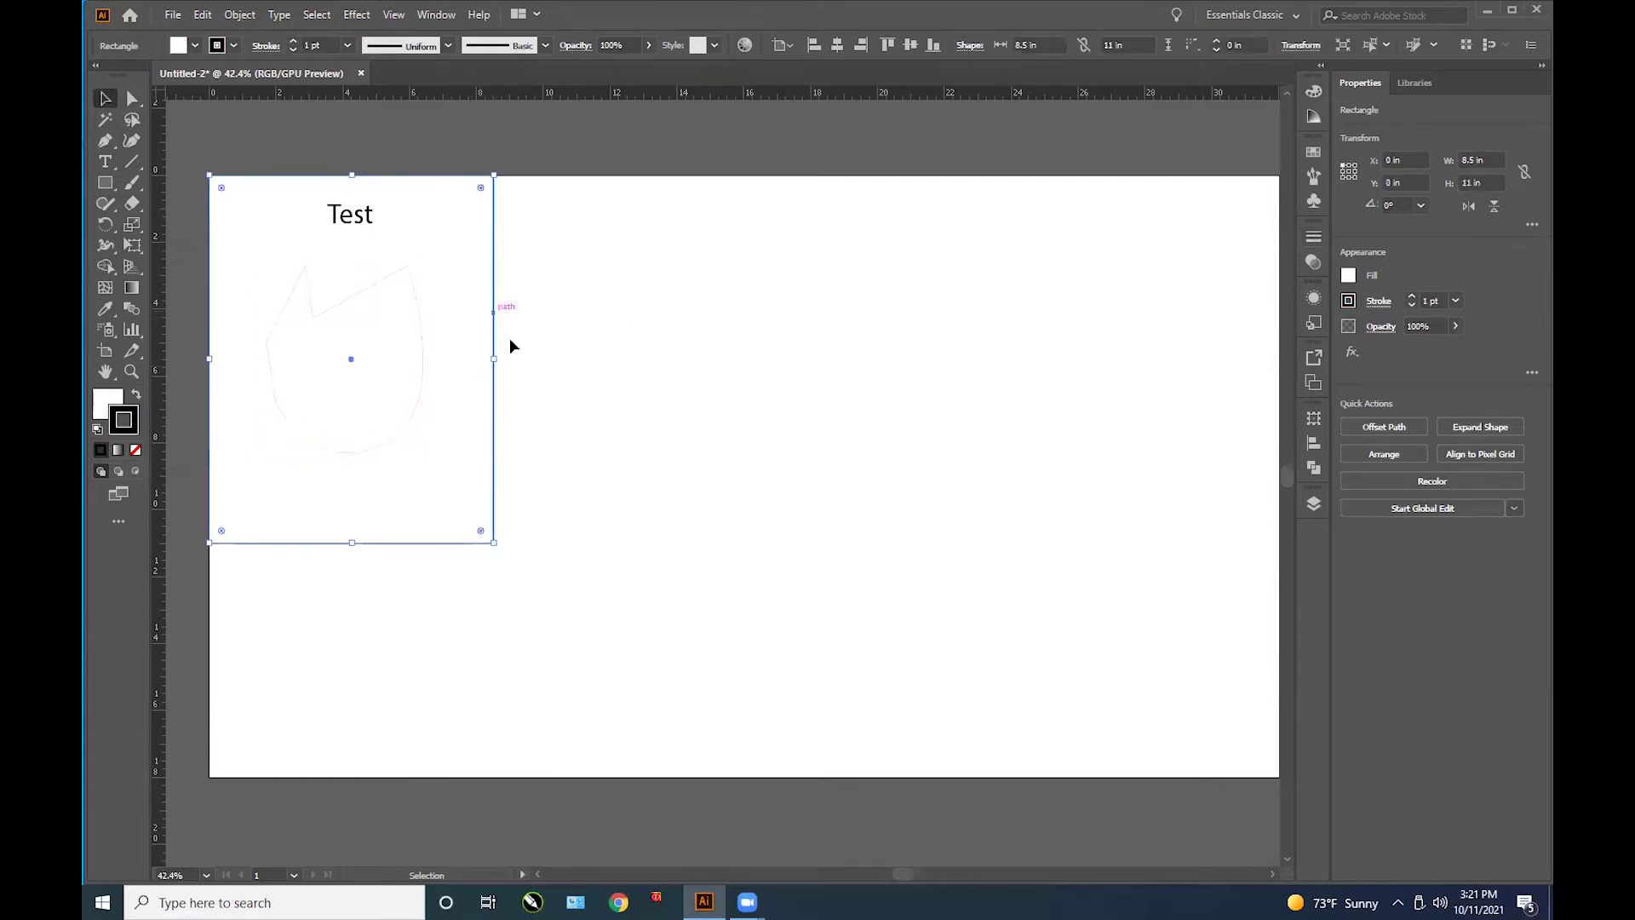
{"action": "left_click", "coordinate": [102, 407]}
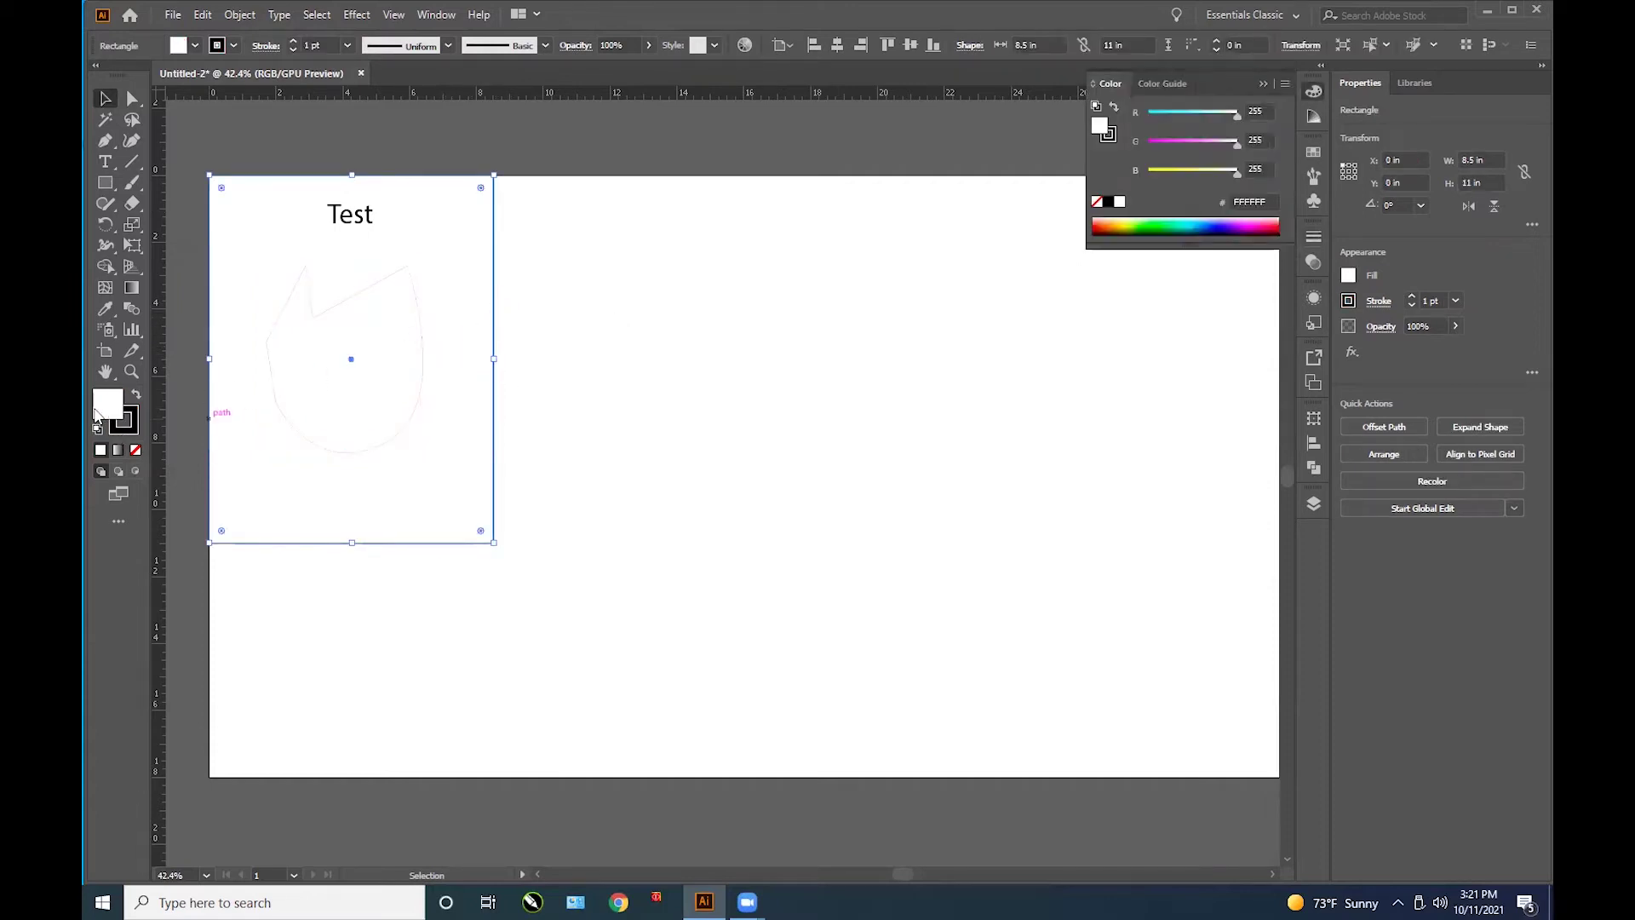
{"action": "left_click", "coordinate": [135, 449]}
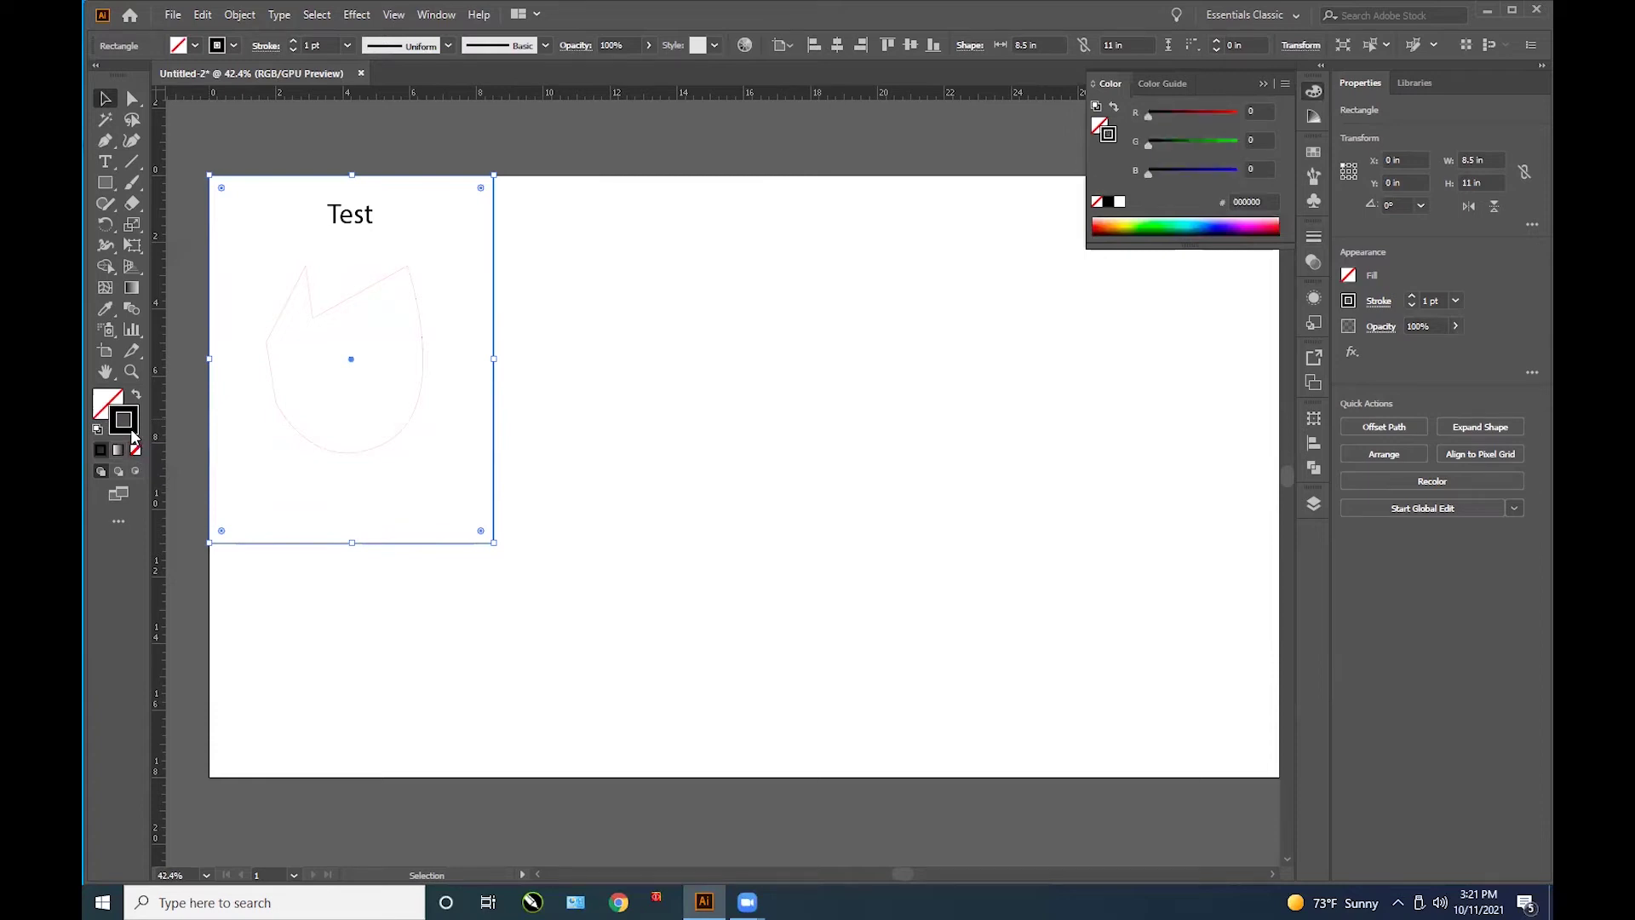
{"action": "left_click_drag", "start_coordinate": [1148, 174], "coordinate": [1245, 176]}
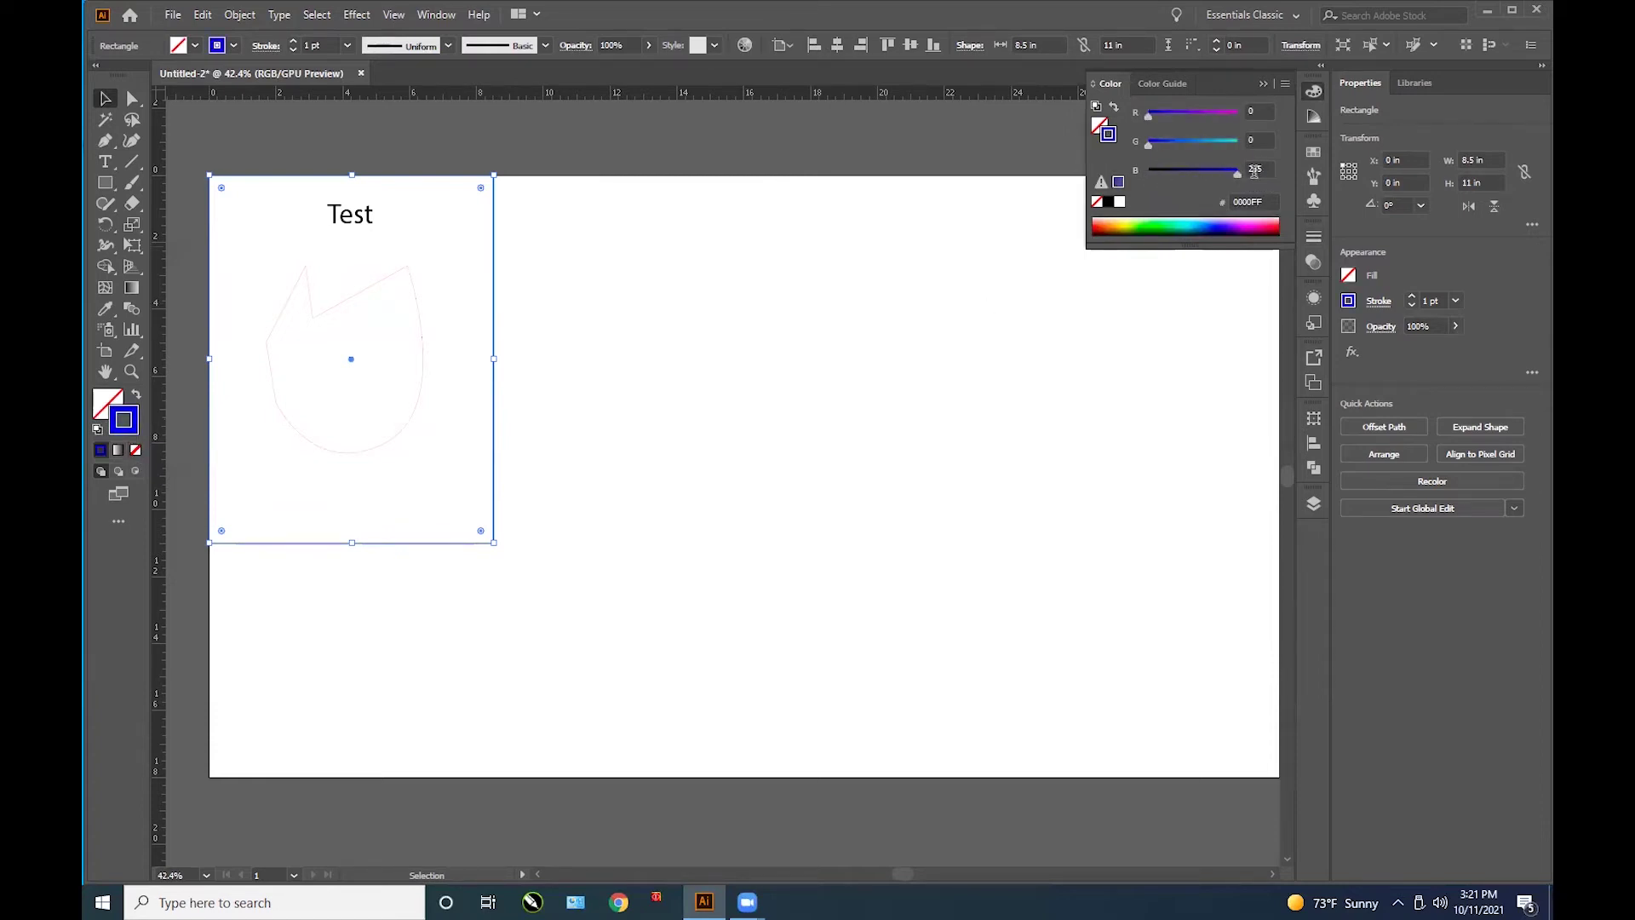
{"action": "left_click", "coordinate": [313, 45]}
{"action": "key", "text": "BackSpace"}
{"action": "type", "text": ".001"}
{"action": "key", "text": "Return"}
{"action": "left_click", "coordinate": [512, 299]}
Step: Confirm the Test text still has a black fill
{"action": "left_click", "coordinate": [365, 228]}
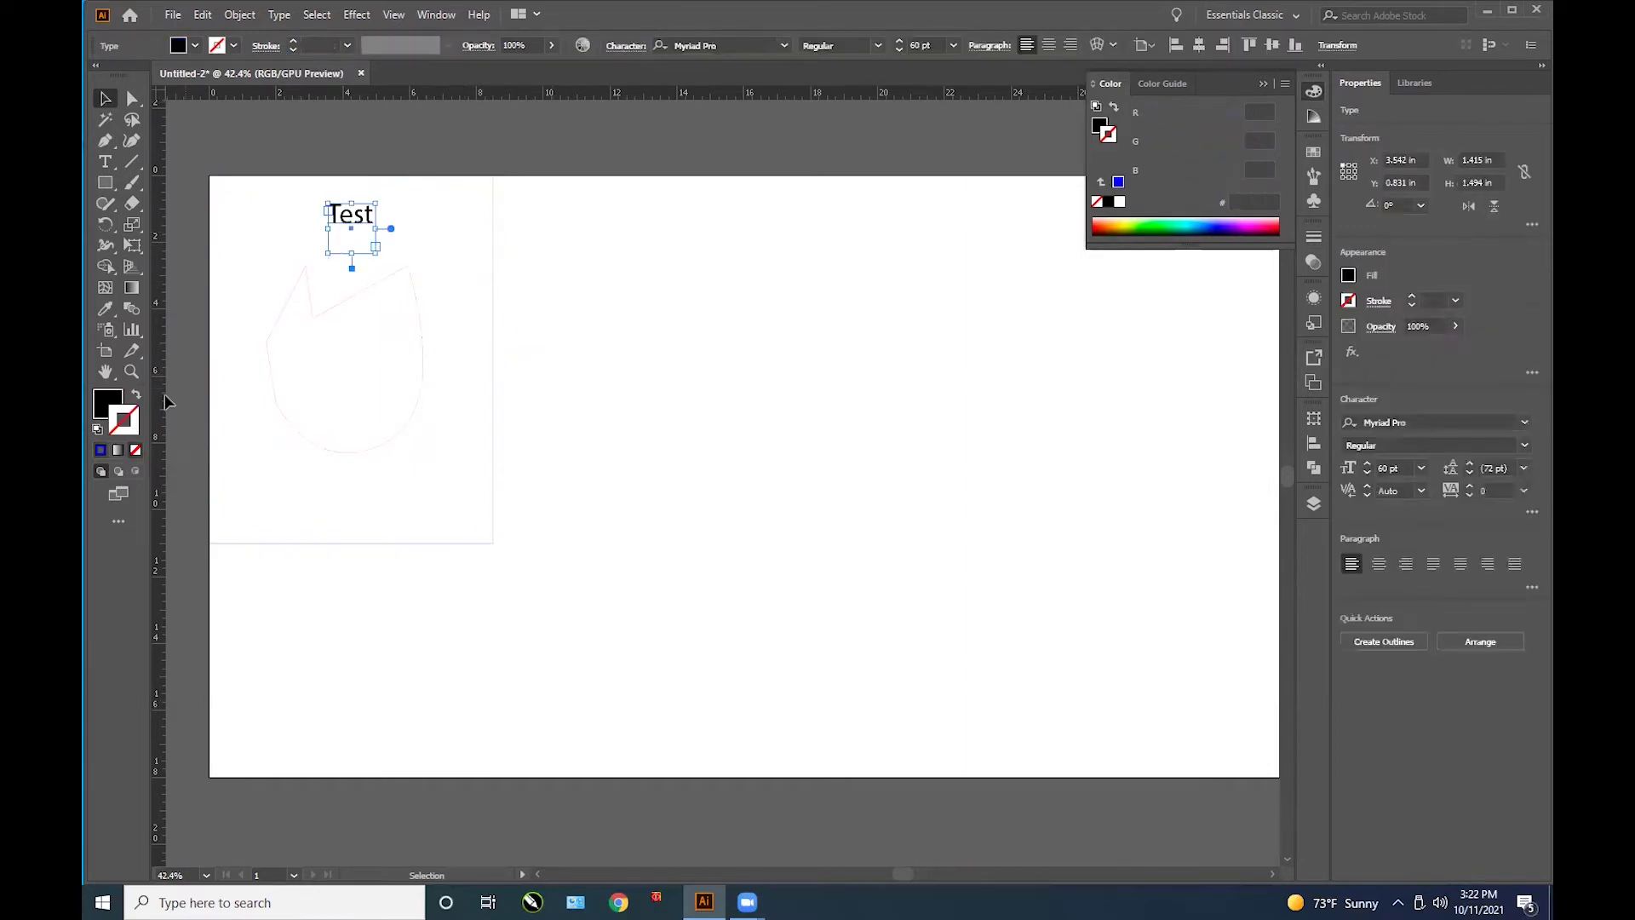
{"action": "left_click", "coordinate": [106, 407]}
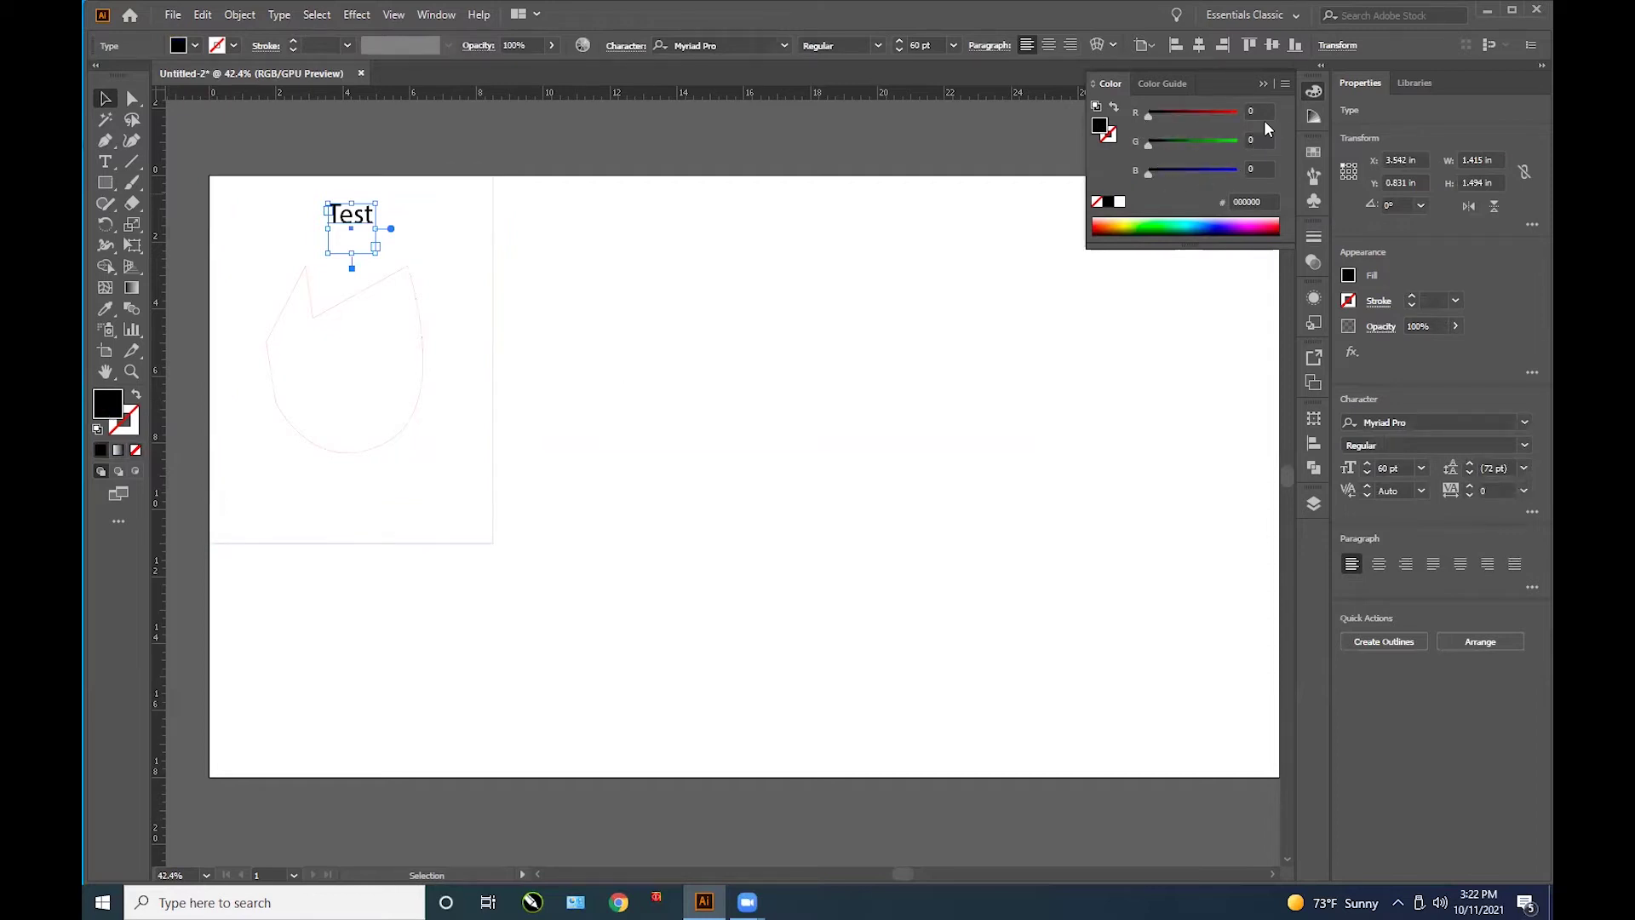
{"action": "left_click", "coordinate": [591, 307]}
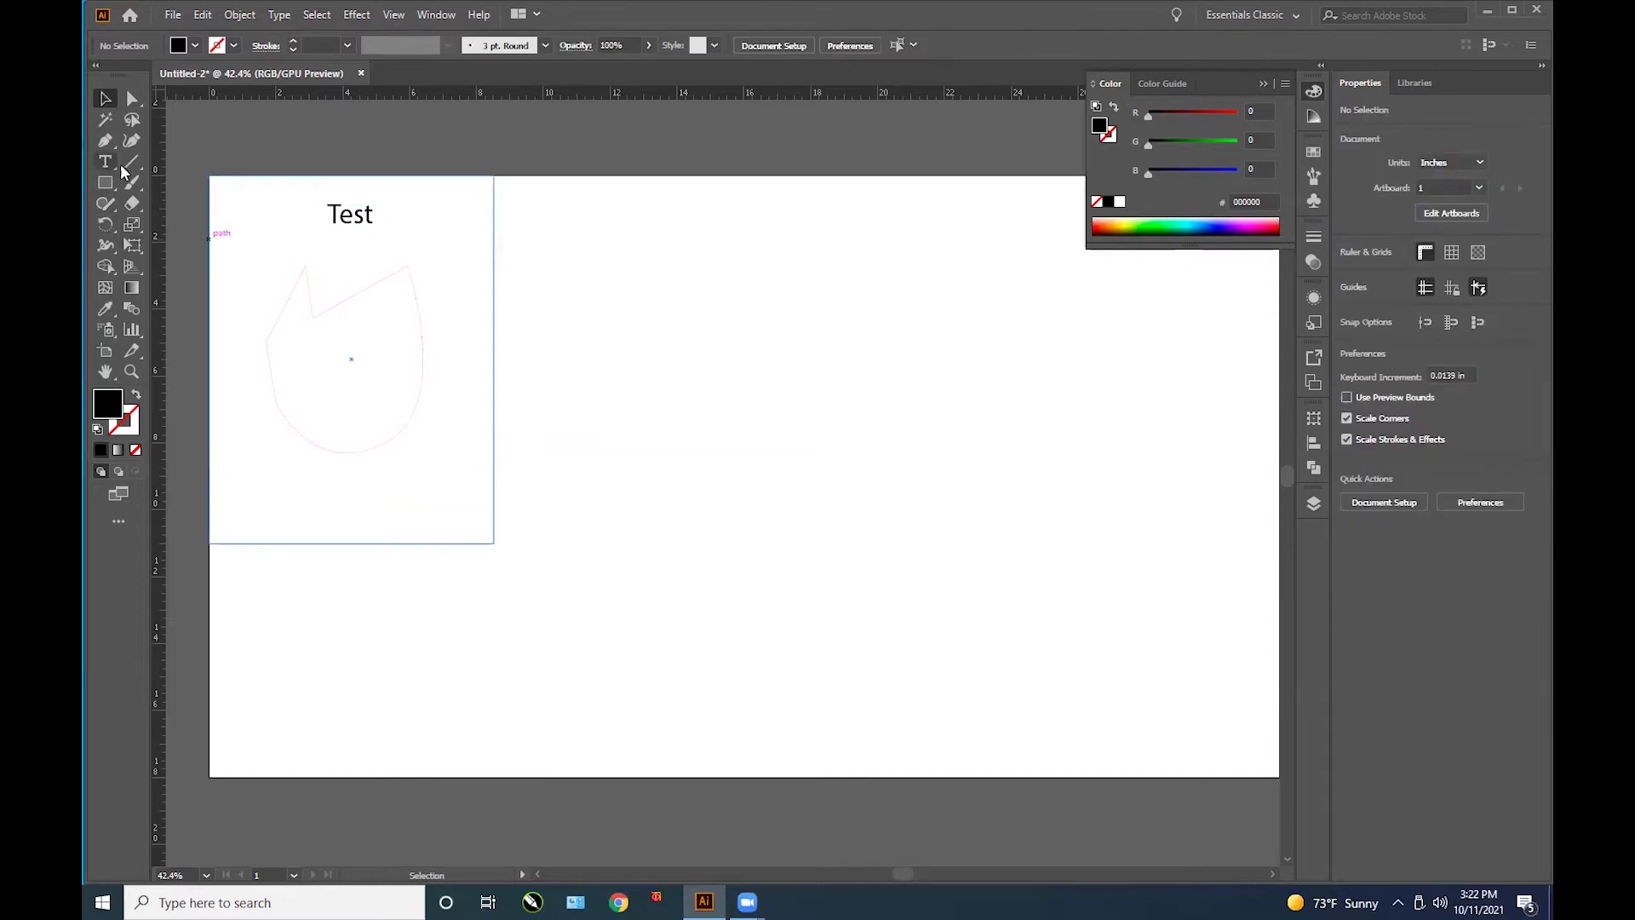
Step: Draw a horizontal line across the lower part of the page and select it
{"action": "key", "text": "backslash"}
{"action": "mouse_move", "coordinate": [745, 477]}
{"action": "left_mouse_down"}
{"action": "mouse_move", "coordinate": [266, 478]}
{"action": "mouse_move", "coordinate": [484, 476]}
{"action": "left_mouse_up"}
{"action": "key", "text": "v"}
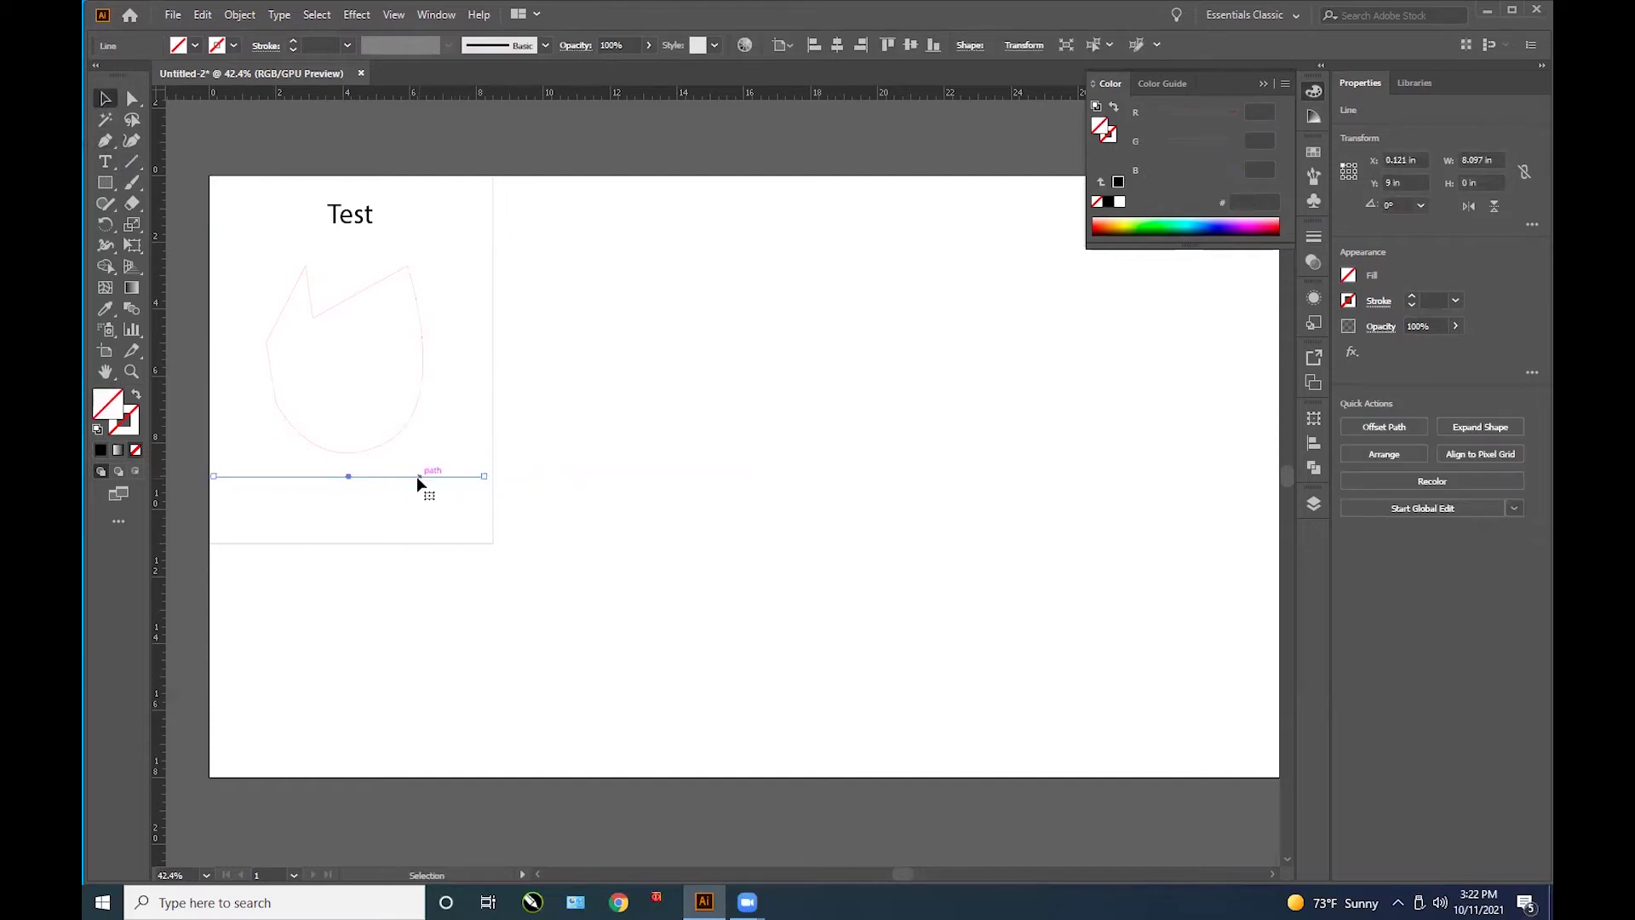
{"action": "left_click", "coordinate": [432, 483]}
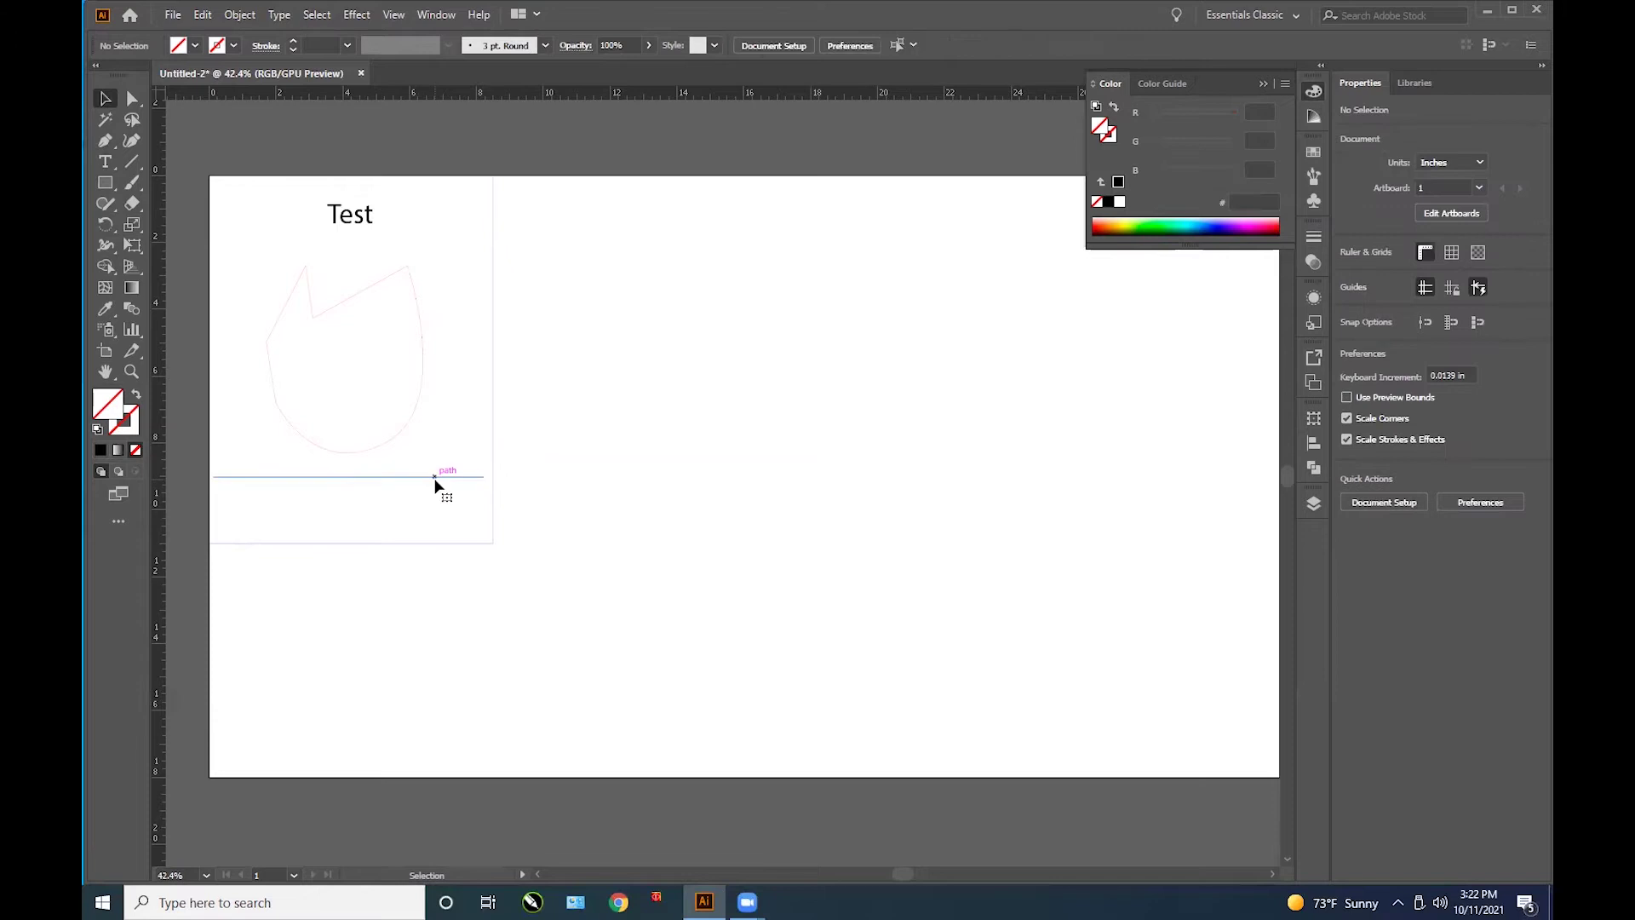
{"action": "left_click", "coordinate": [434, 482]}
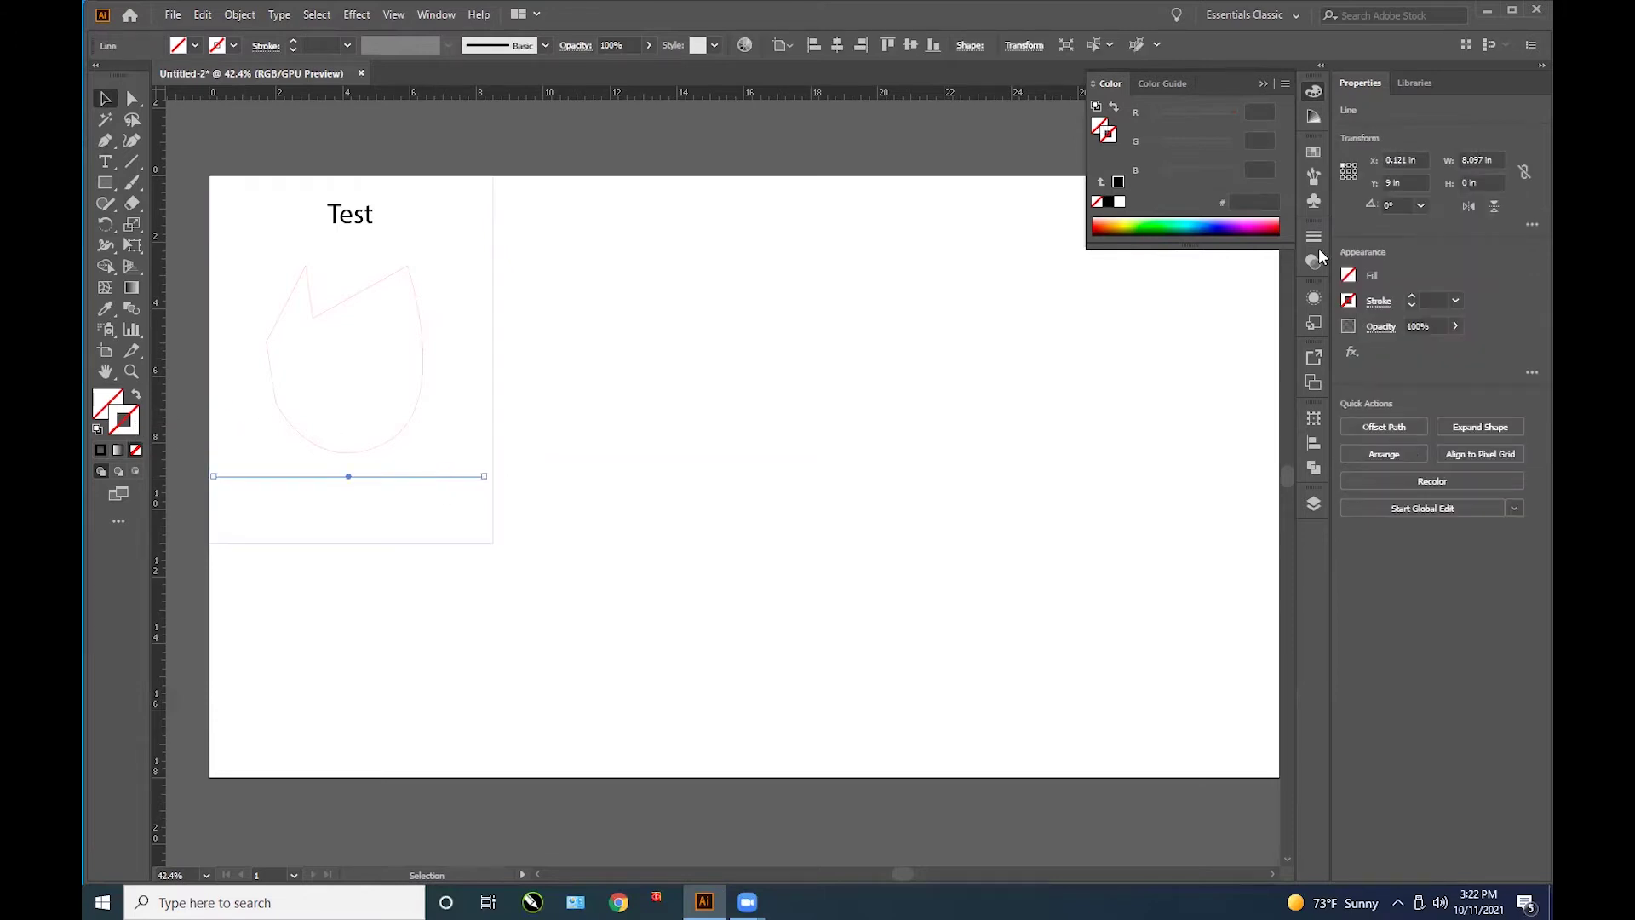
Step: Try several stroke mixes on the line, settling on pure green 00FF00
{"action": "left_click_drag", "start_coordinate": [1189, 148], "coordinate": [1237, 144]}
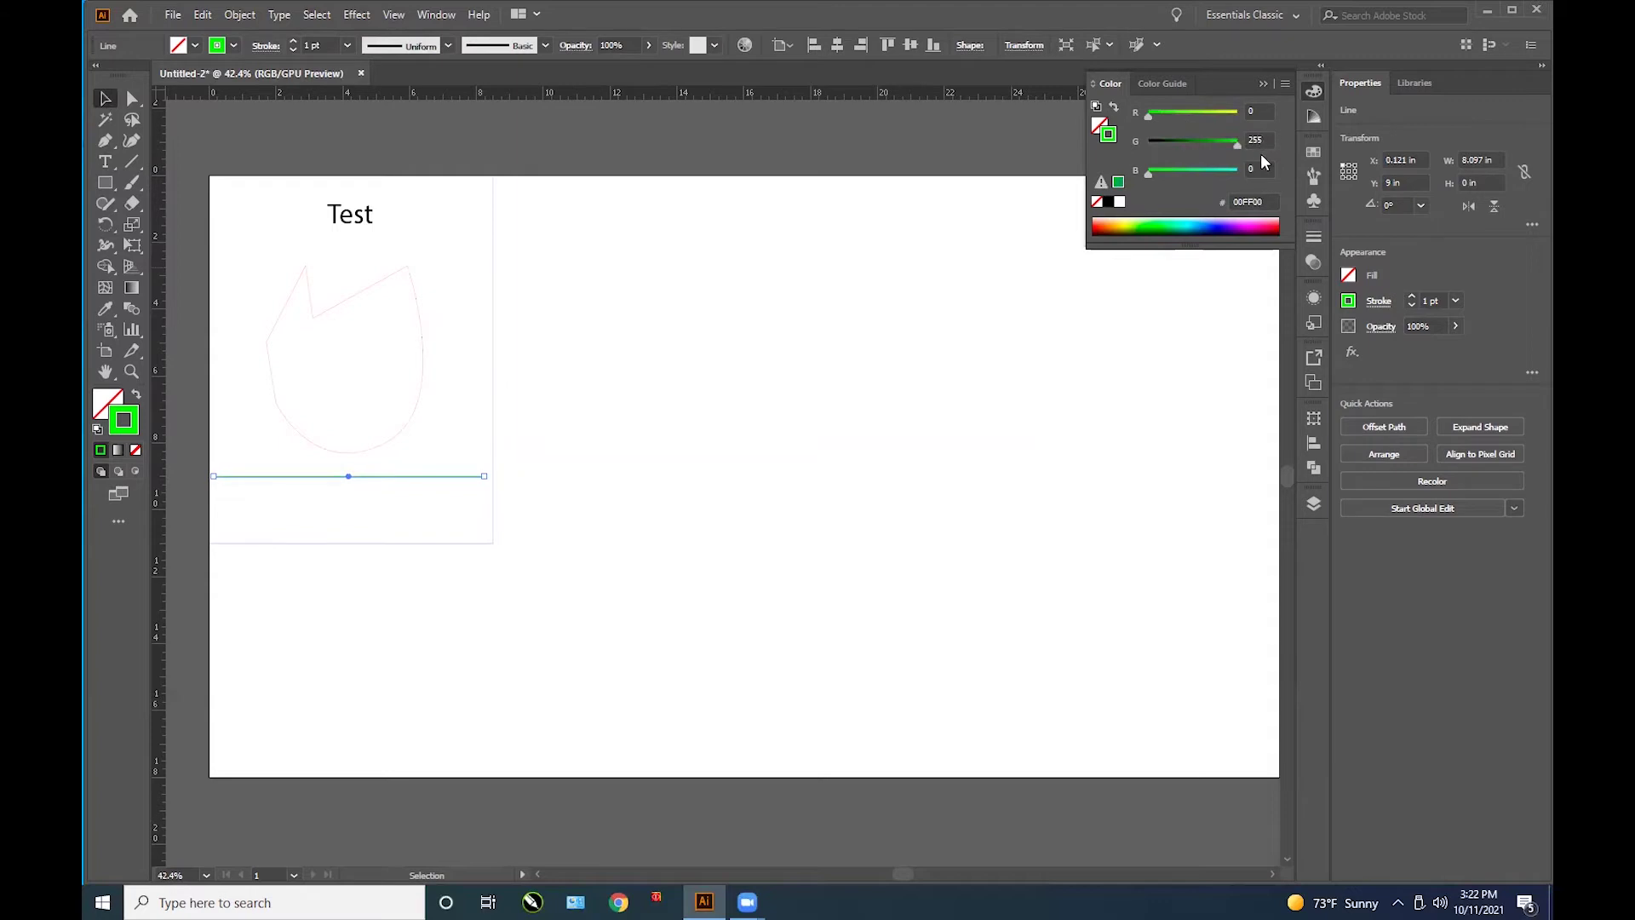
{"action": "mouse_move", "coordinate": [1150, 172]}
{"action": "left_mouse_down"}
{"action": "mouse_move", "coordinate": [1284, 175]}
{"action": "mouse_move", "coordinate": [1149, 174]}
{"action": "left_mouse_up"}
{"action": "mouse_move", "coordinate": [1149, 117]}
{"action": "left_mouse_down"}
{"action": "mouse_move", "coordinate": [1245, 125]}
{"action": "mouse_move", "coordinate": [1148, 145]}
{"action": "mouse_move", "coordinate": [1239, 174]}
{"action": "left_mouse_up"}
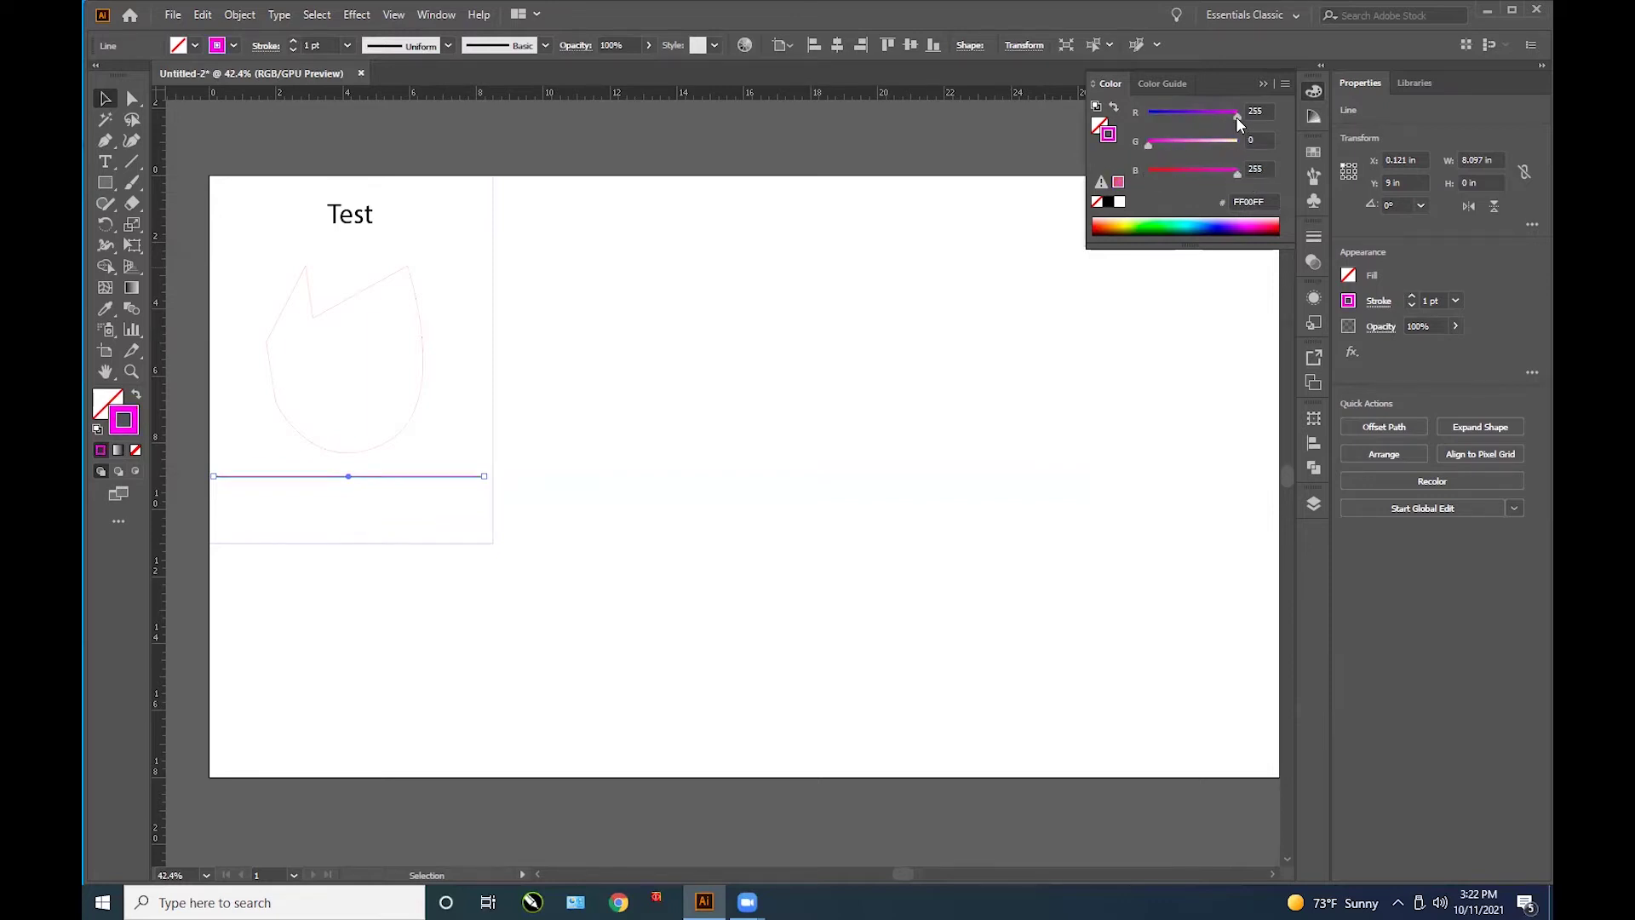
{"action": "left_click_drag", "start_coordinate": [1234, 116], "coordinate": [1137, 119]}
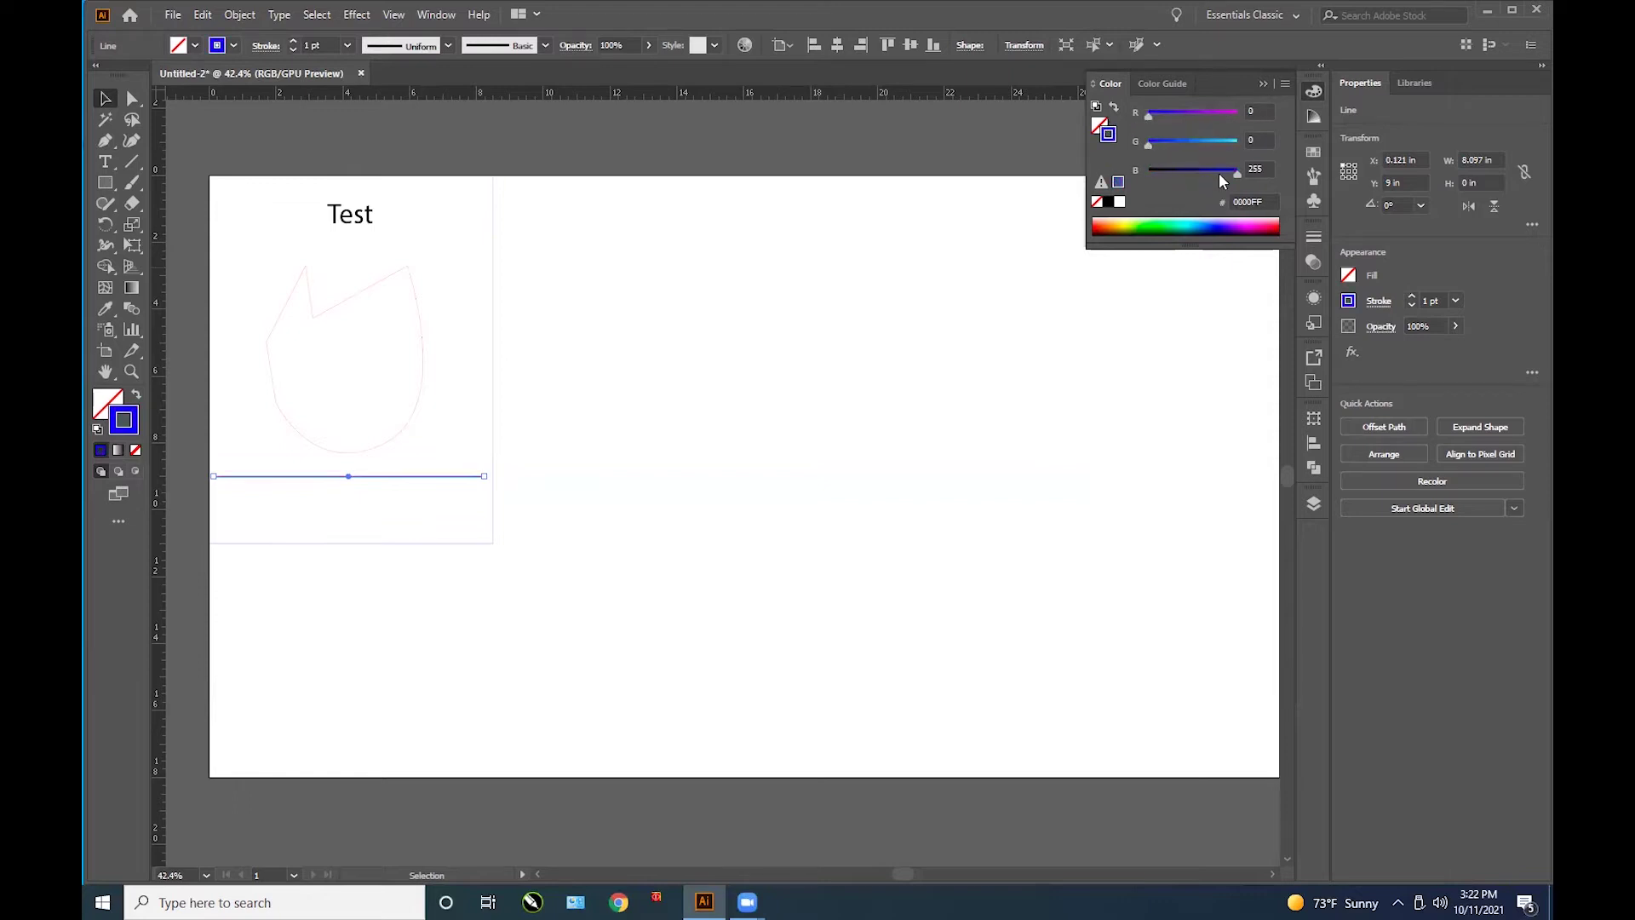
{"action": "mouse_move", "coordinate": [1240, 173]}
{"action": "left_mouse_down"}
{"action": "mouse_move", "coordinate": [1128, 150]}
{"action": "mouse_move", "coordinate": [1262, 139]}
{"action": "left_mouse_up"}
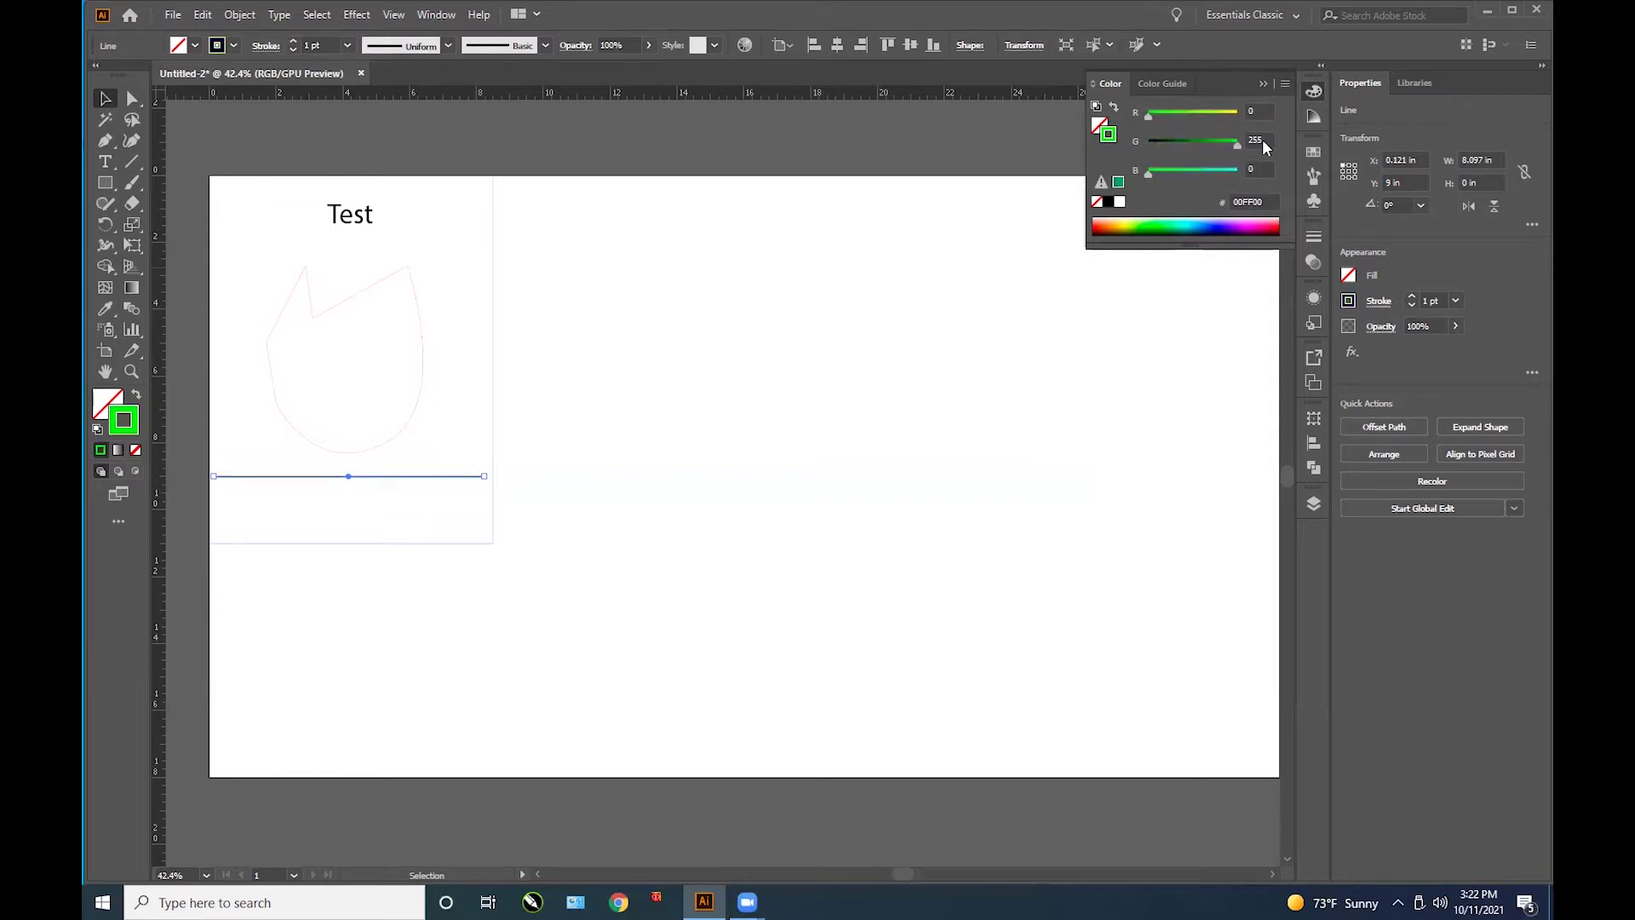
{"action": "left_click", "coordinate": [716, 393]}
{"action": "left_click", "coordinate": [175, 15]}
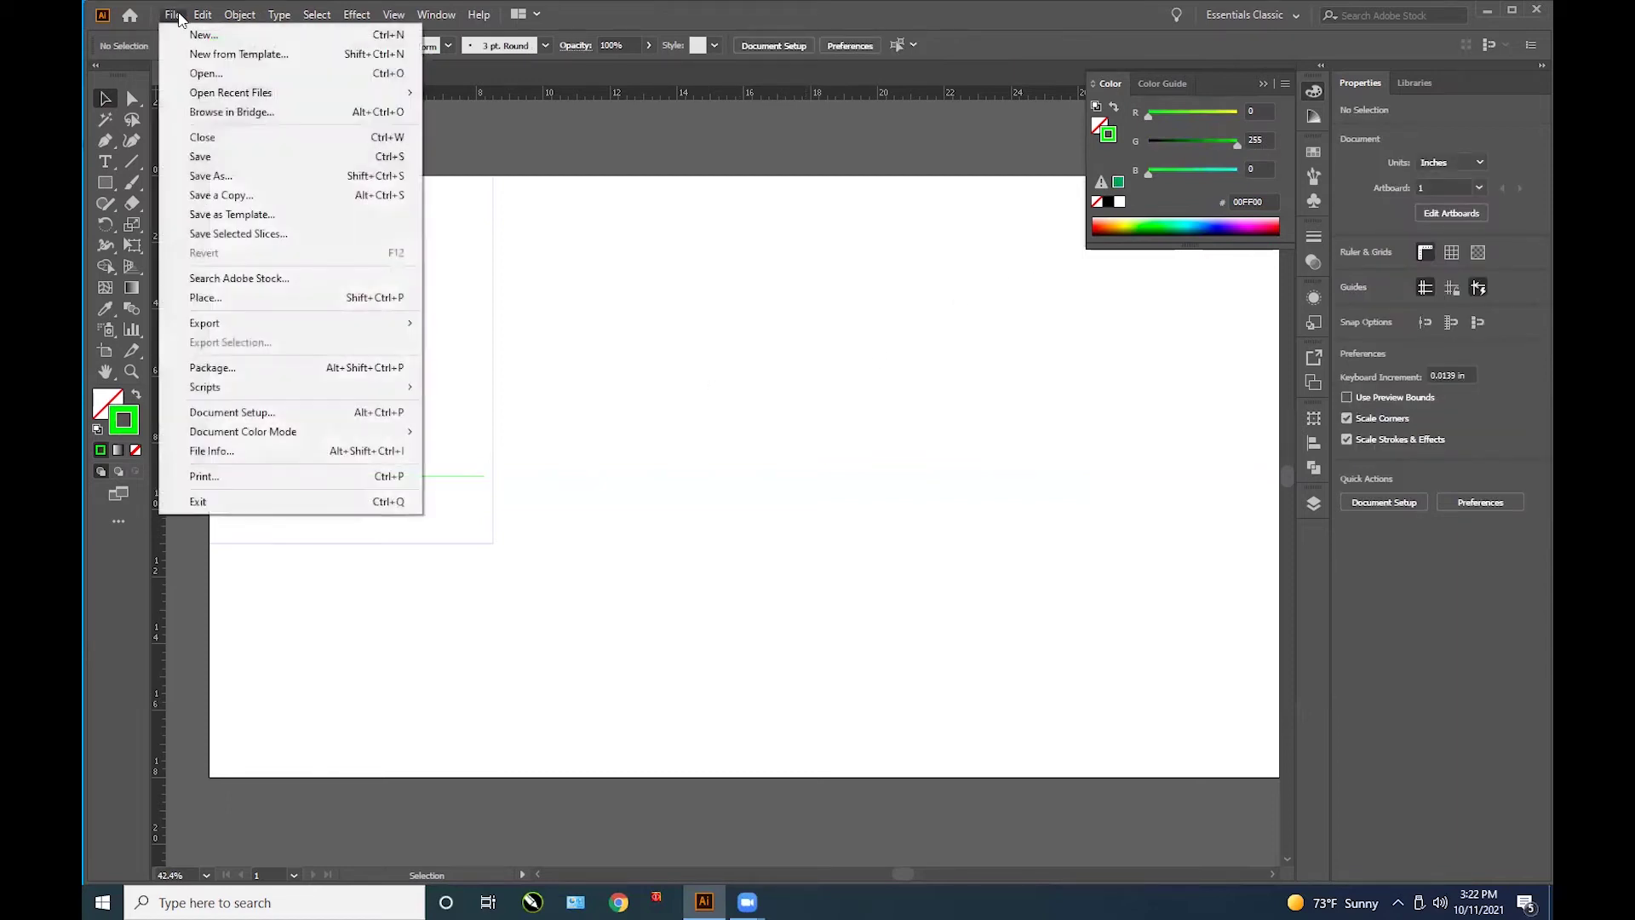
Step: Save the drawing as Test2.ai, accepting the default Illustrator Options
{"action": "left_click", "coordinate": [200, 159]}
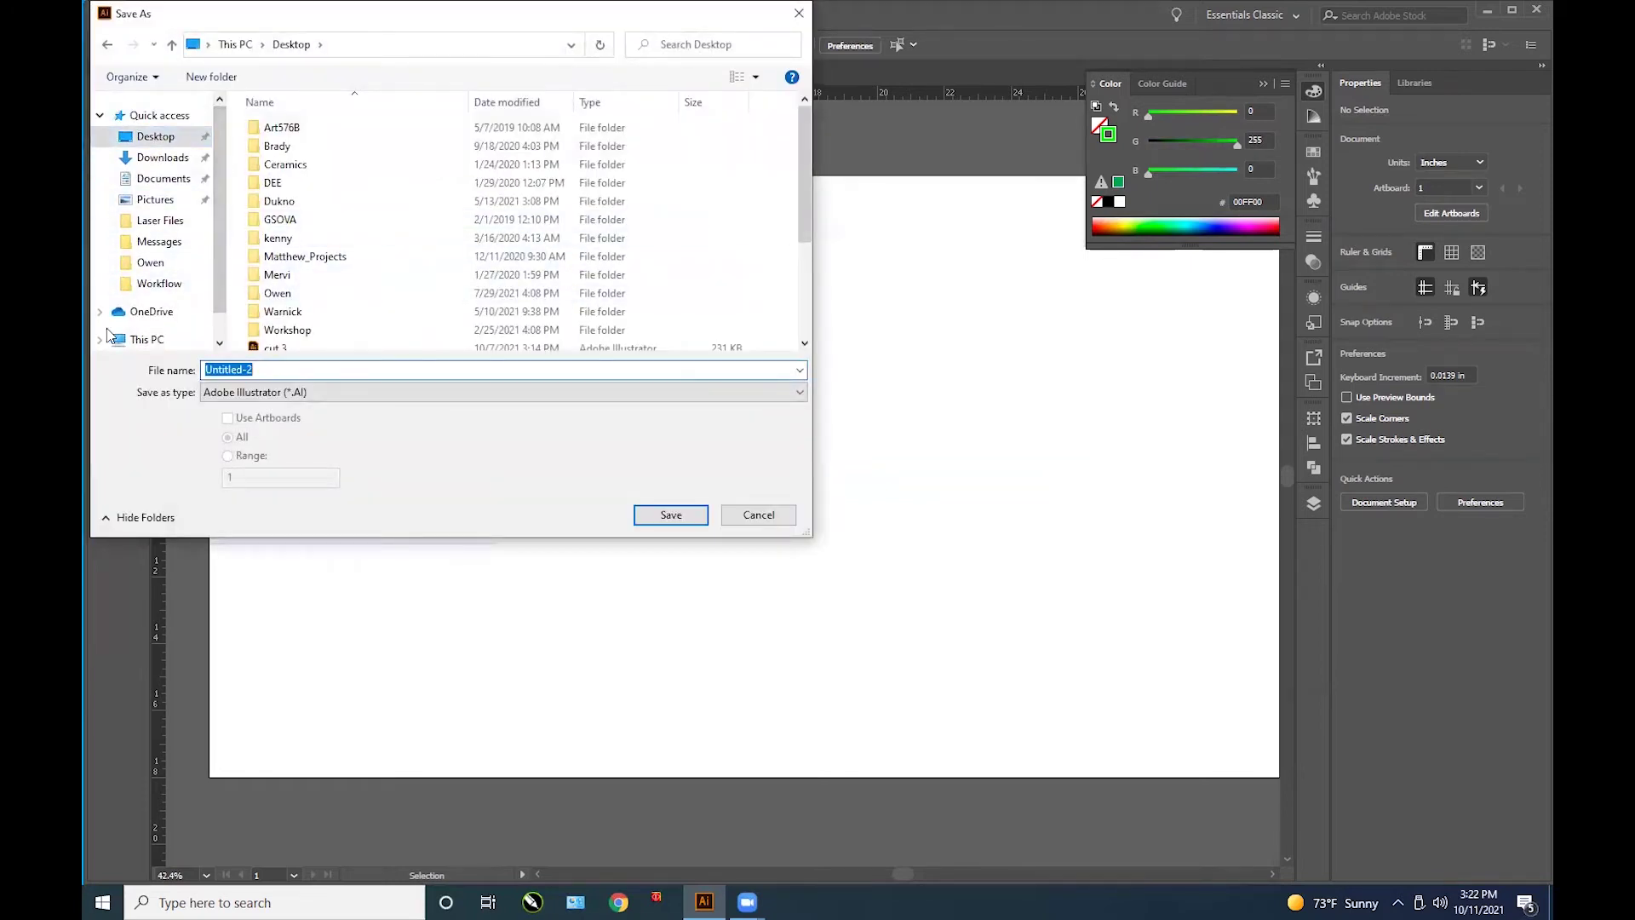
{"action": "type", "text": "Test2"}
{"action": "key", "text": "Return"}
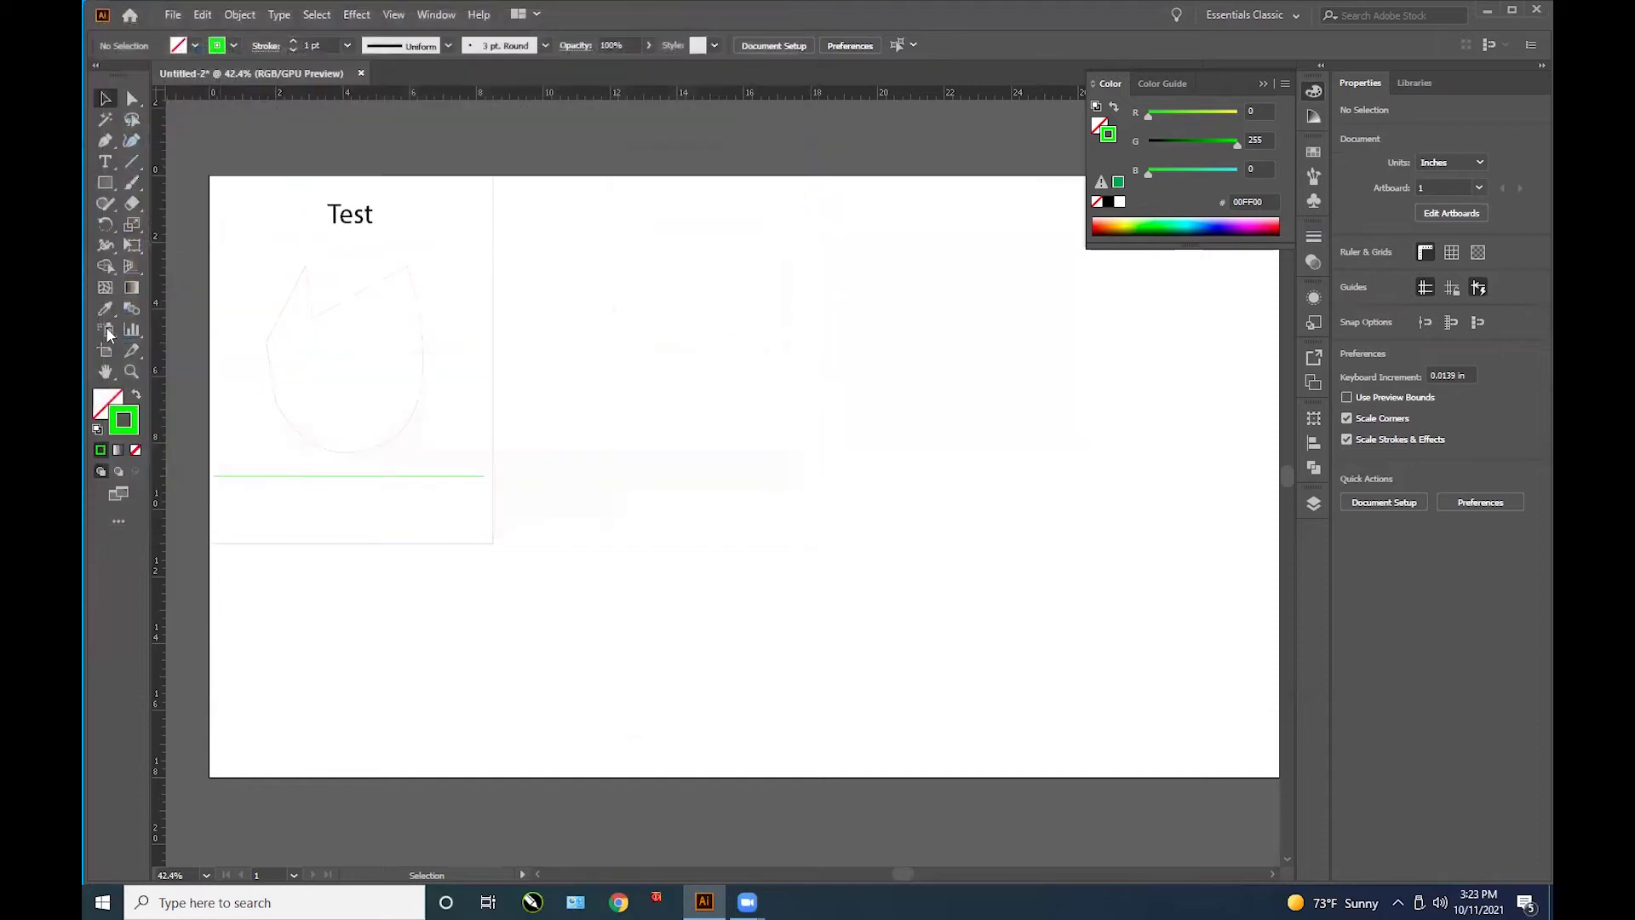
{"action": "left_click", "coordinate": [883, 694]}
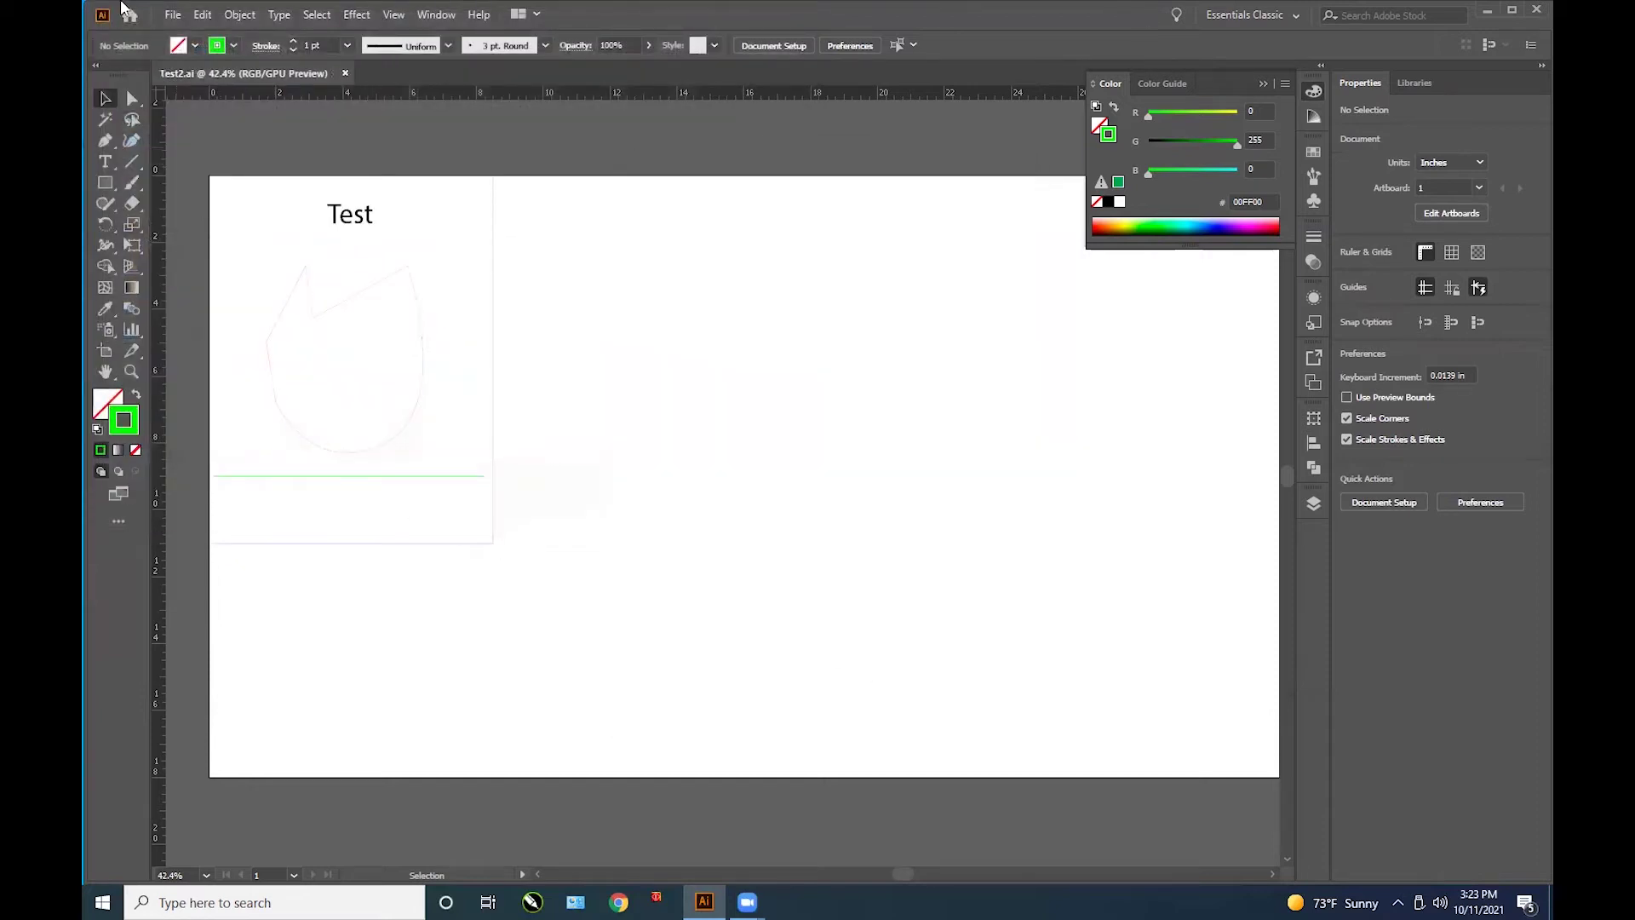
Step: Open Print with the VLS6.60 printer and go through Setup to the system Print dialog
{"action": "left_click", "coordinate": [171, 16]}
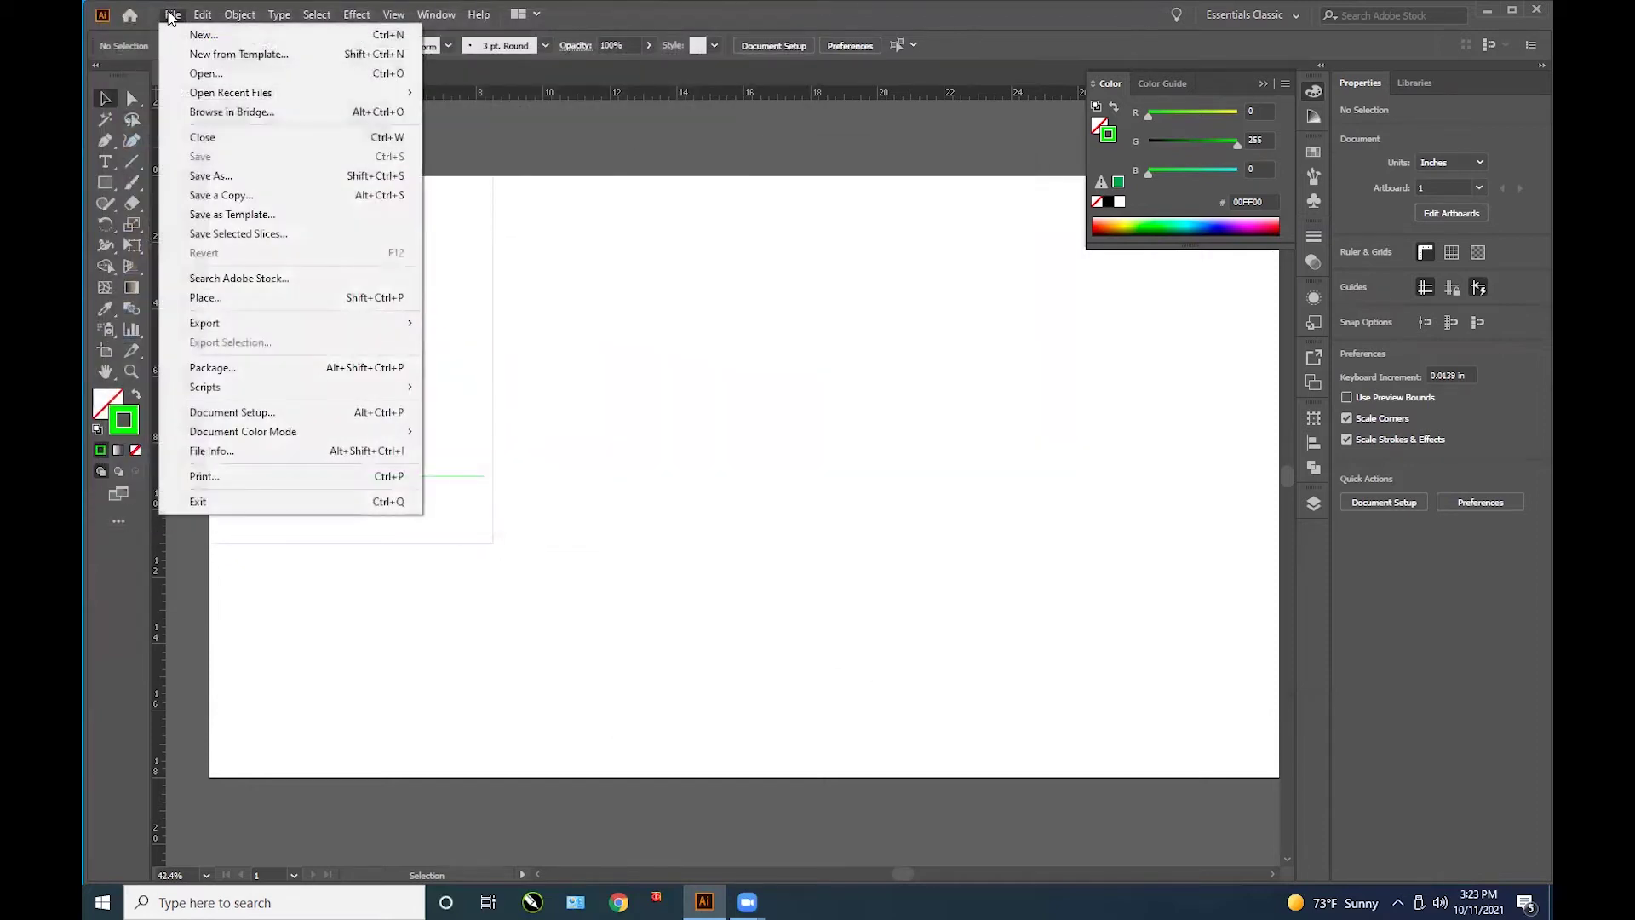
{"action": "left_click", "coordinate": [232, 475]}
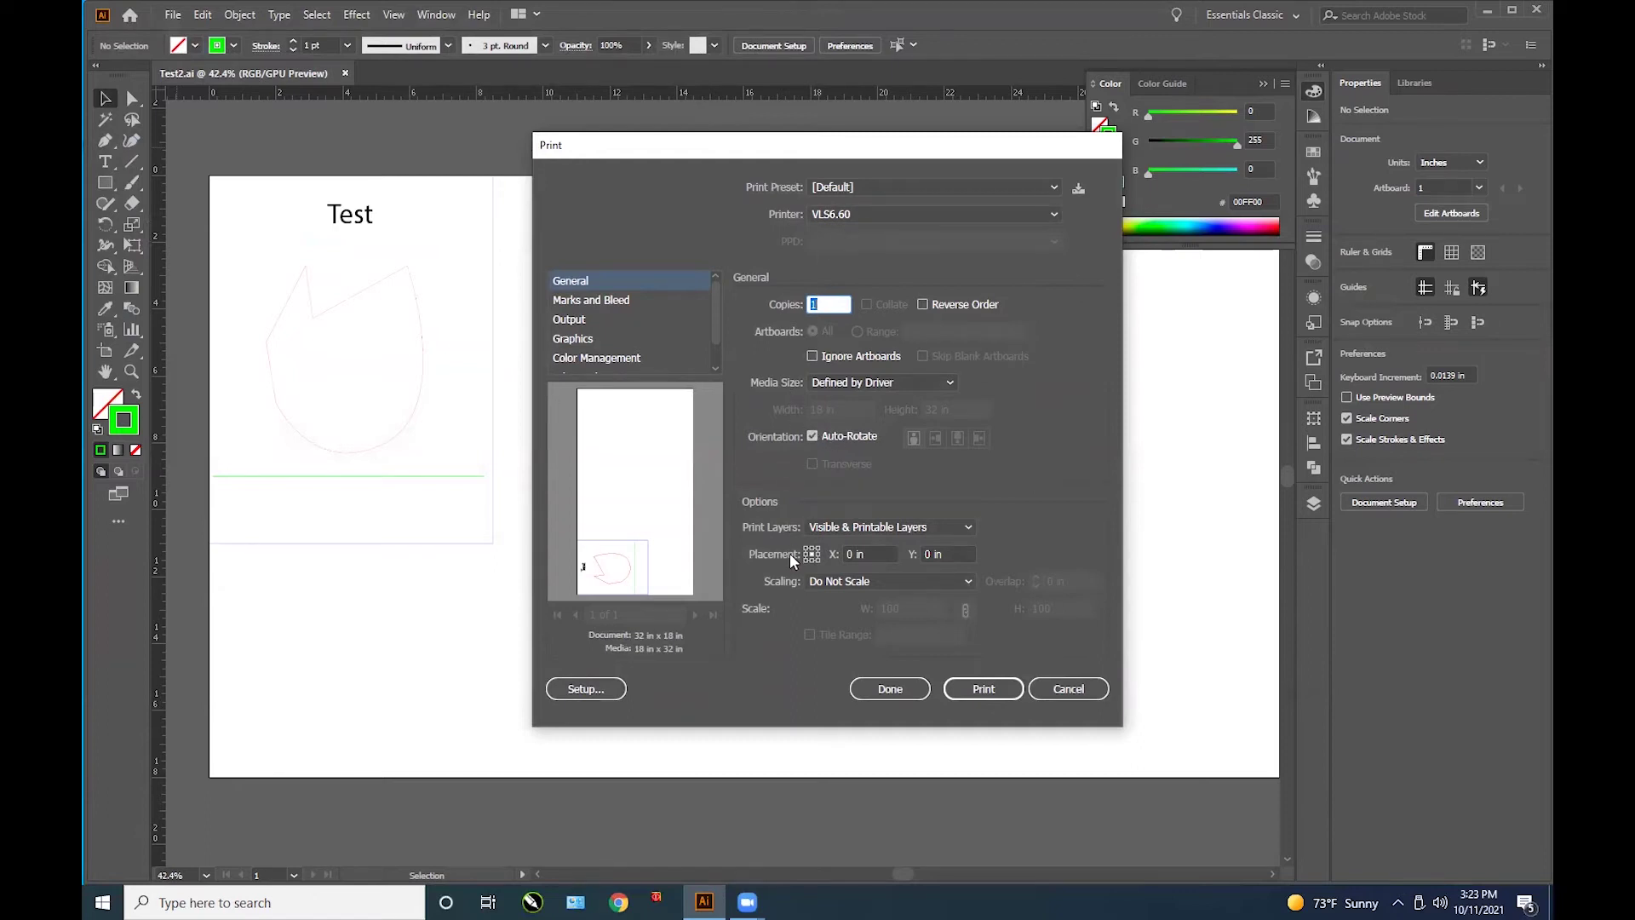
{"action": "left_click", "coordinate": [596, 688]}
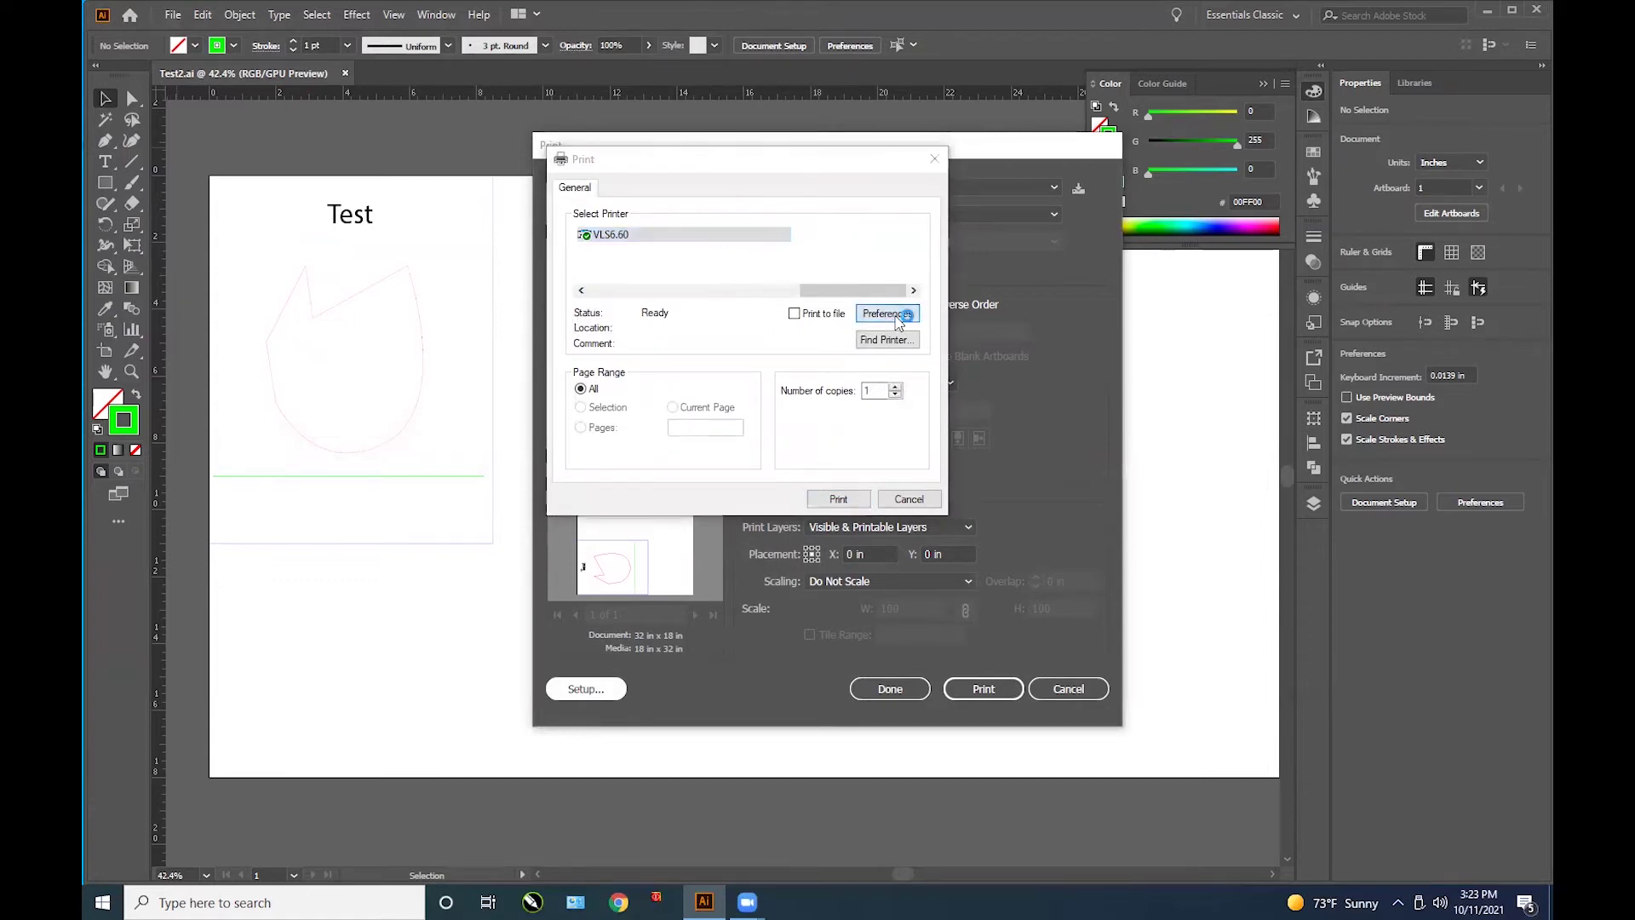
Step: In VLS6.60 preferences, pick Natural > Paper > Copier Paper and set print direction up
{"action": "left_click", "coordinate": [888, 314]}
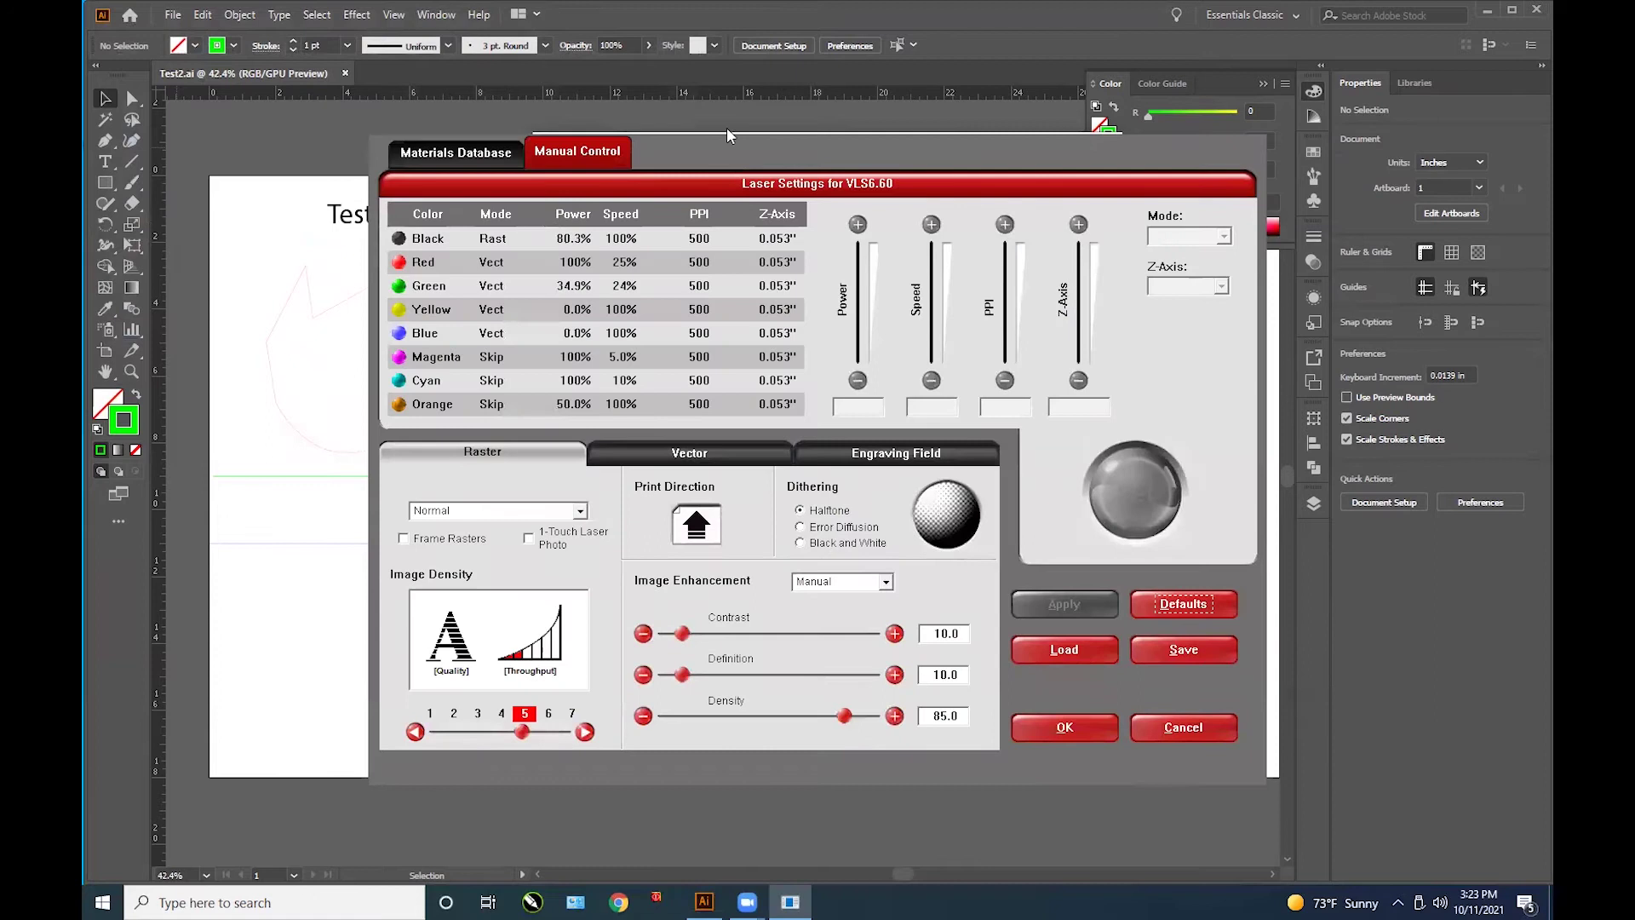
{"action": "left_click", "coordinate": [494, 154]}
{"action": "left_click", "coordinate": [550, 152]}
{"action": "left_click", "coordinate": [479, 160]}
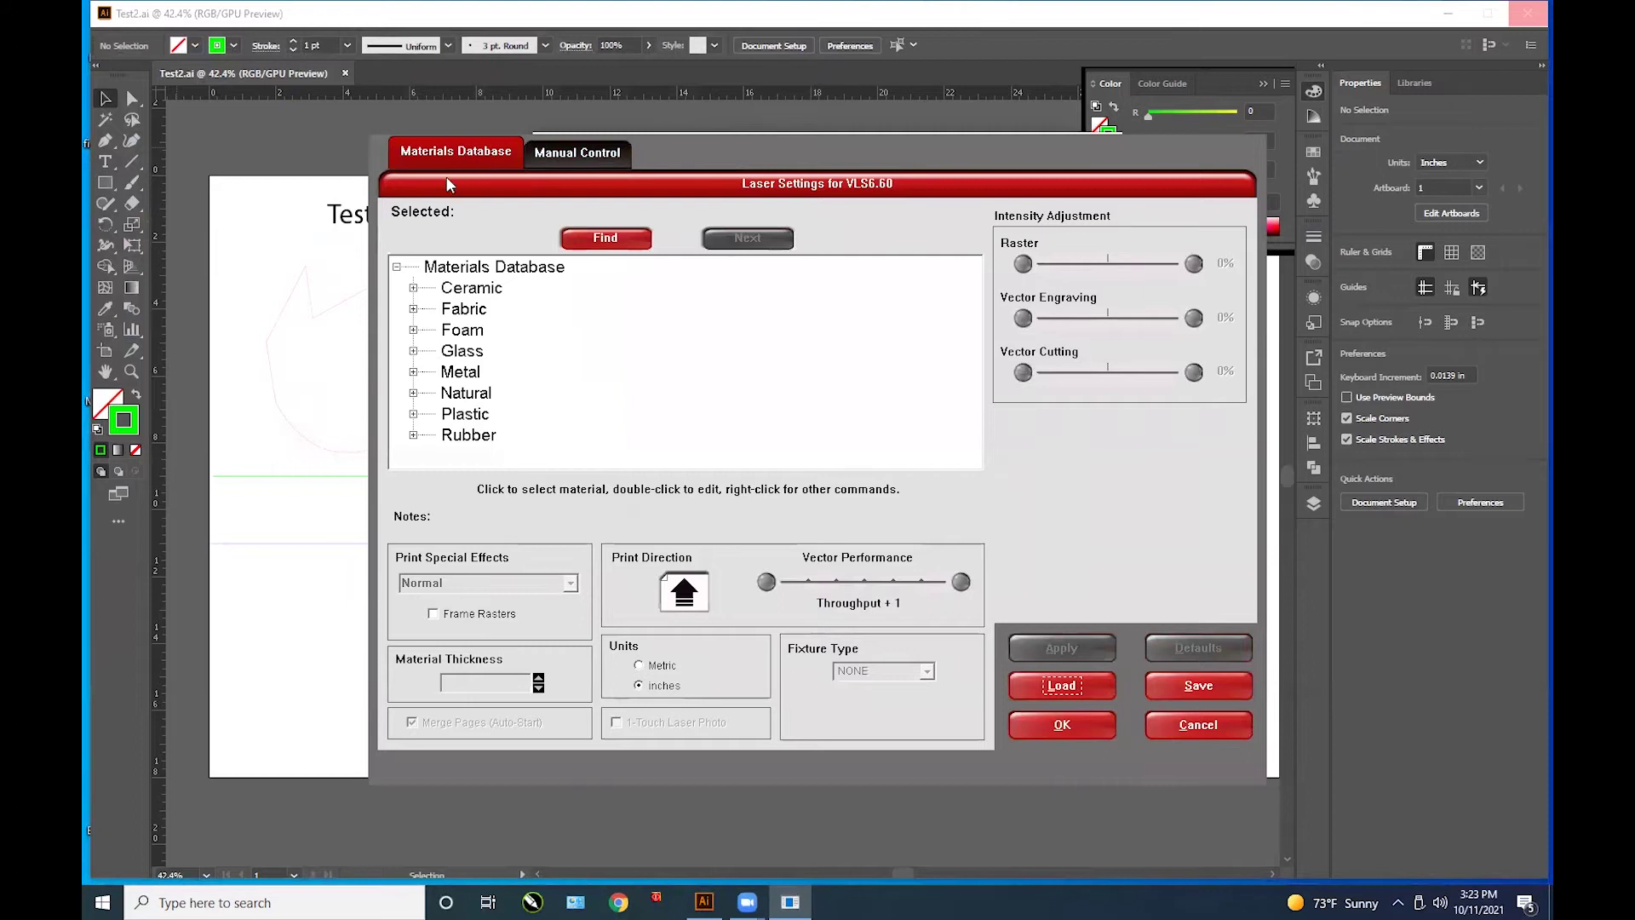
{"action": "left_click", "coordinate": [413, 393]}
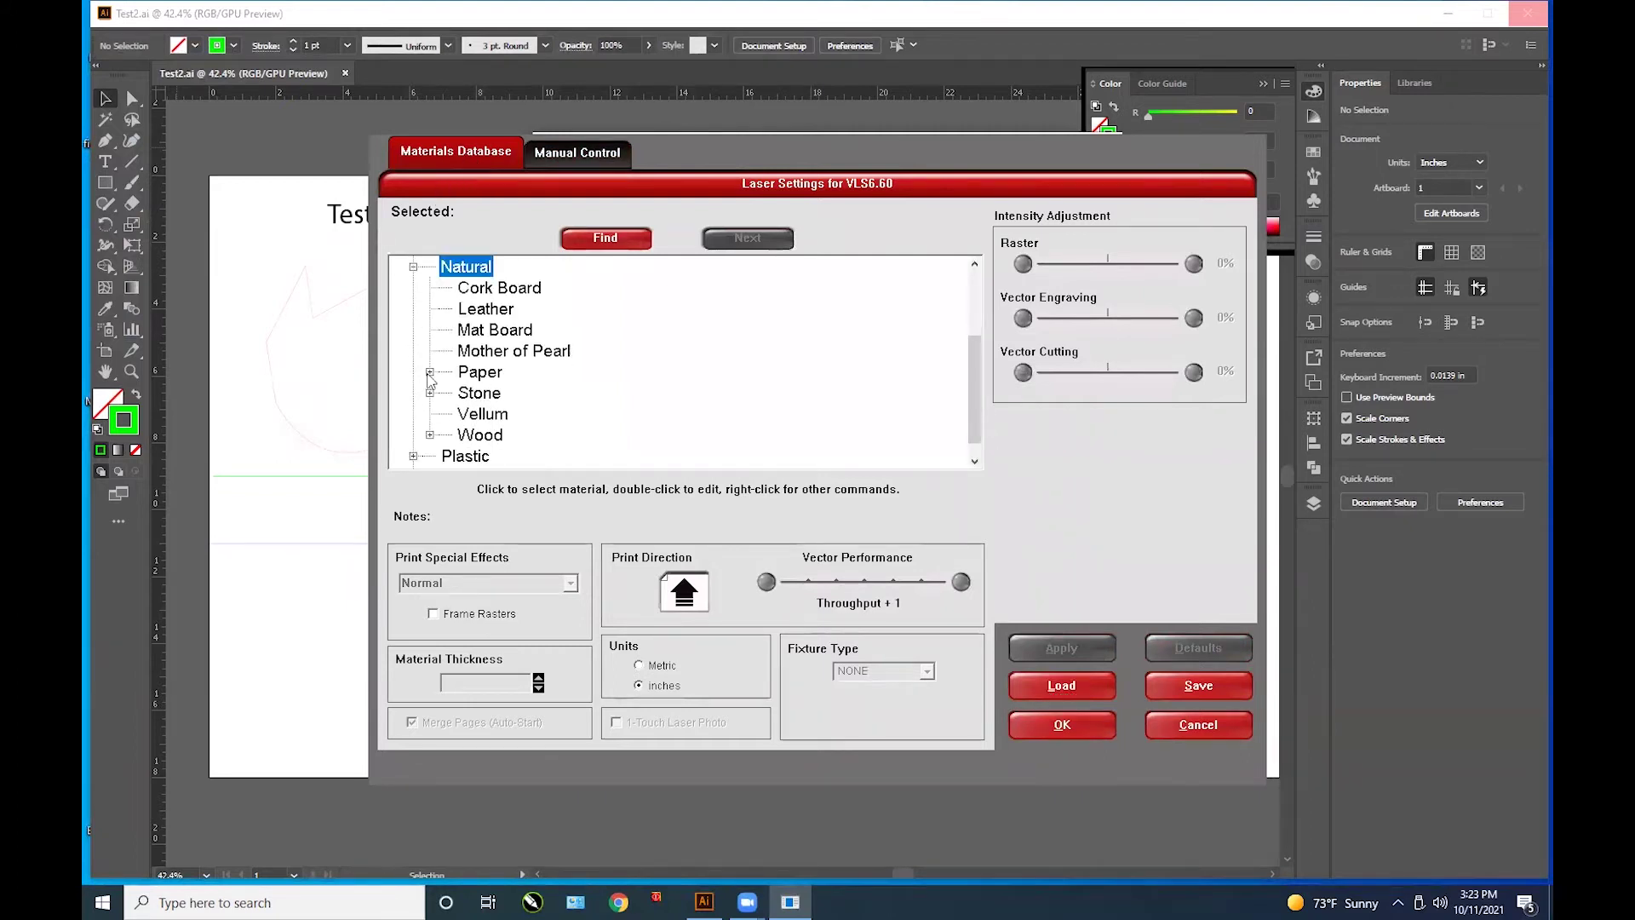
{"action": "left_click", "coordinate": [430, 373]}
{"action": "left_click", "coordinate": [508, 416]}
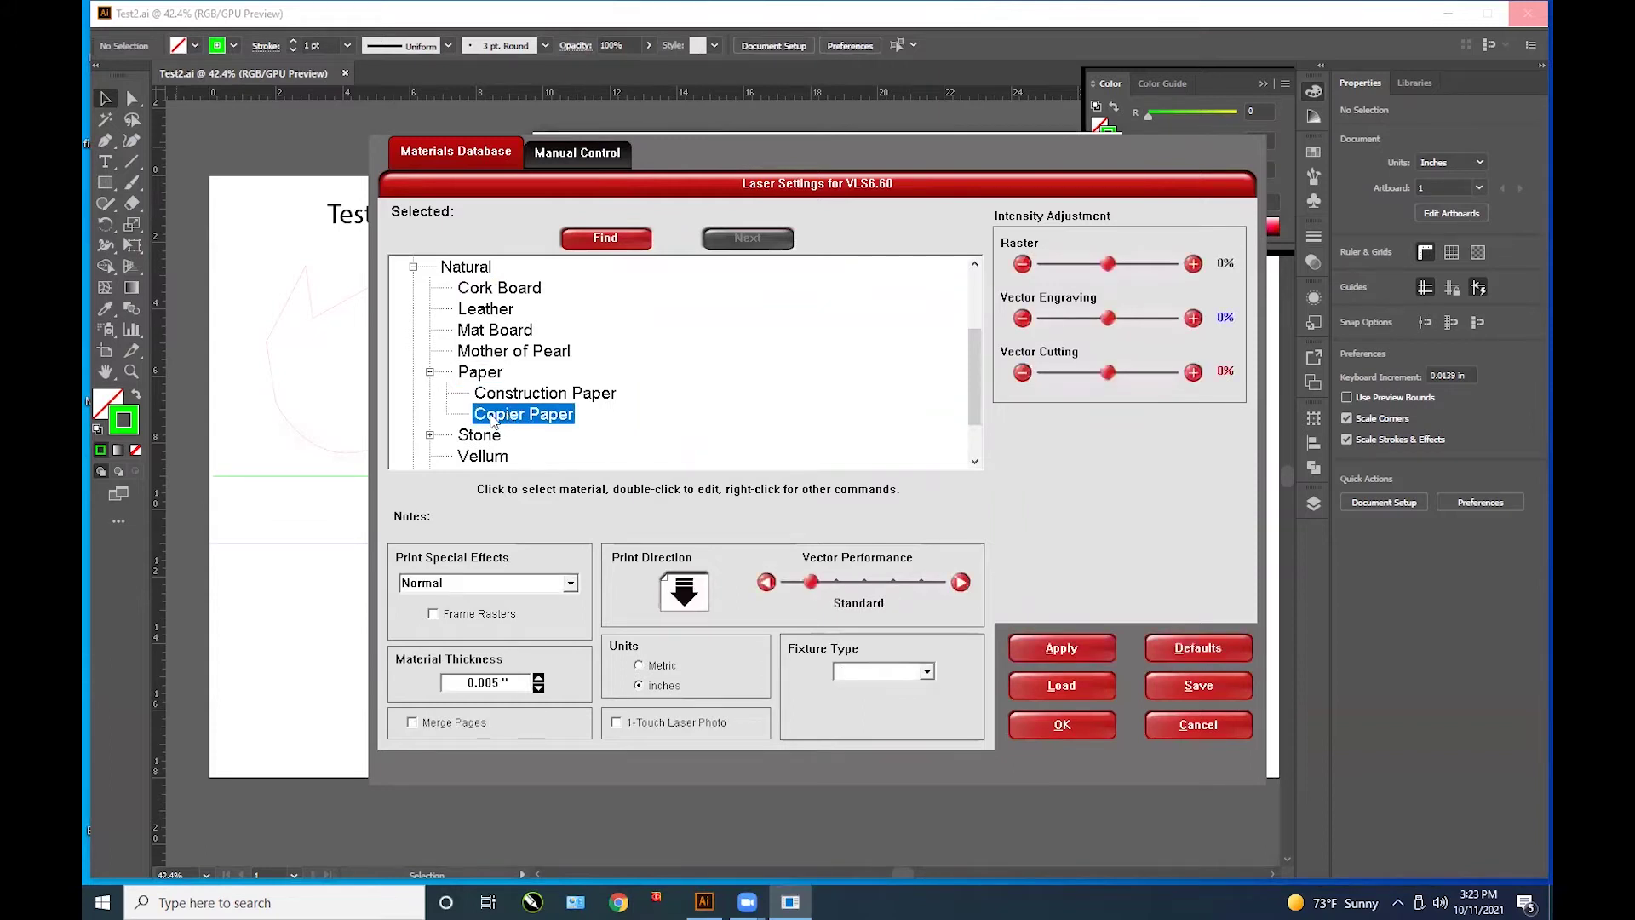
{"action": "left_click", "coordinate": [686, 596]}
Step: Apply the Copier Paper material preset and switch to the manual power and speed table
{"action": "left_click", "coordinate": [1085, 647]}
{"action": "left_click", "coordinate": [559, 155]}
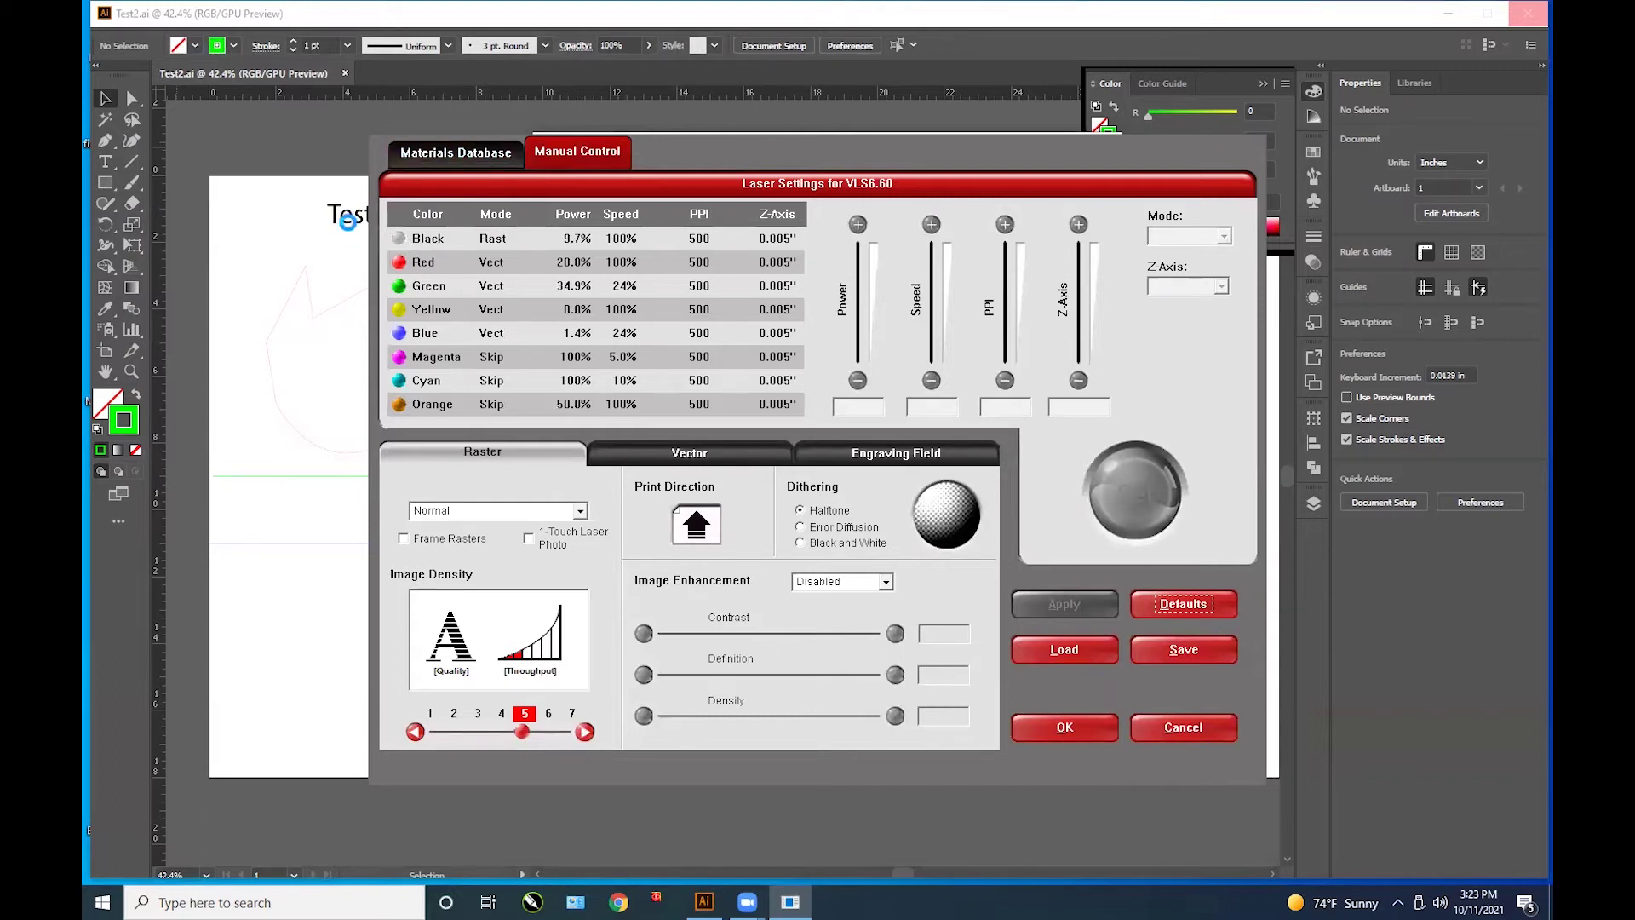
{"action": "left_click", "coordinate": [430, 246]}
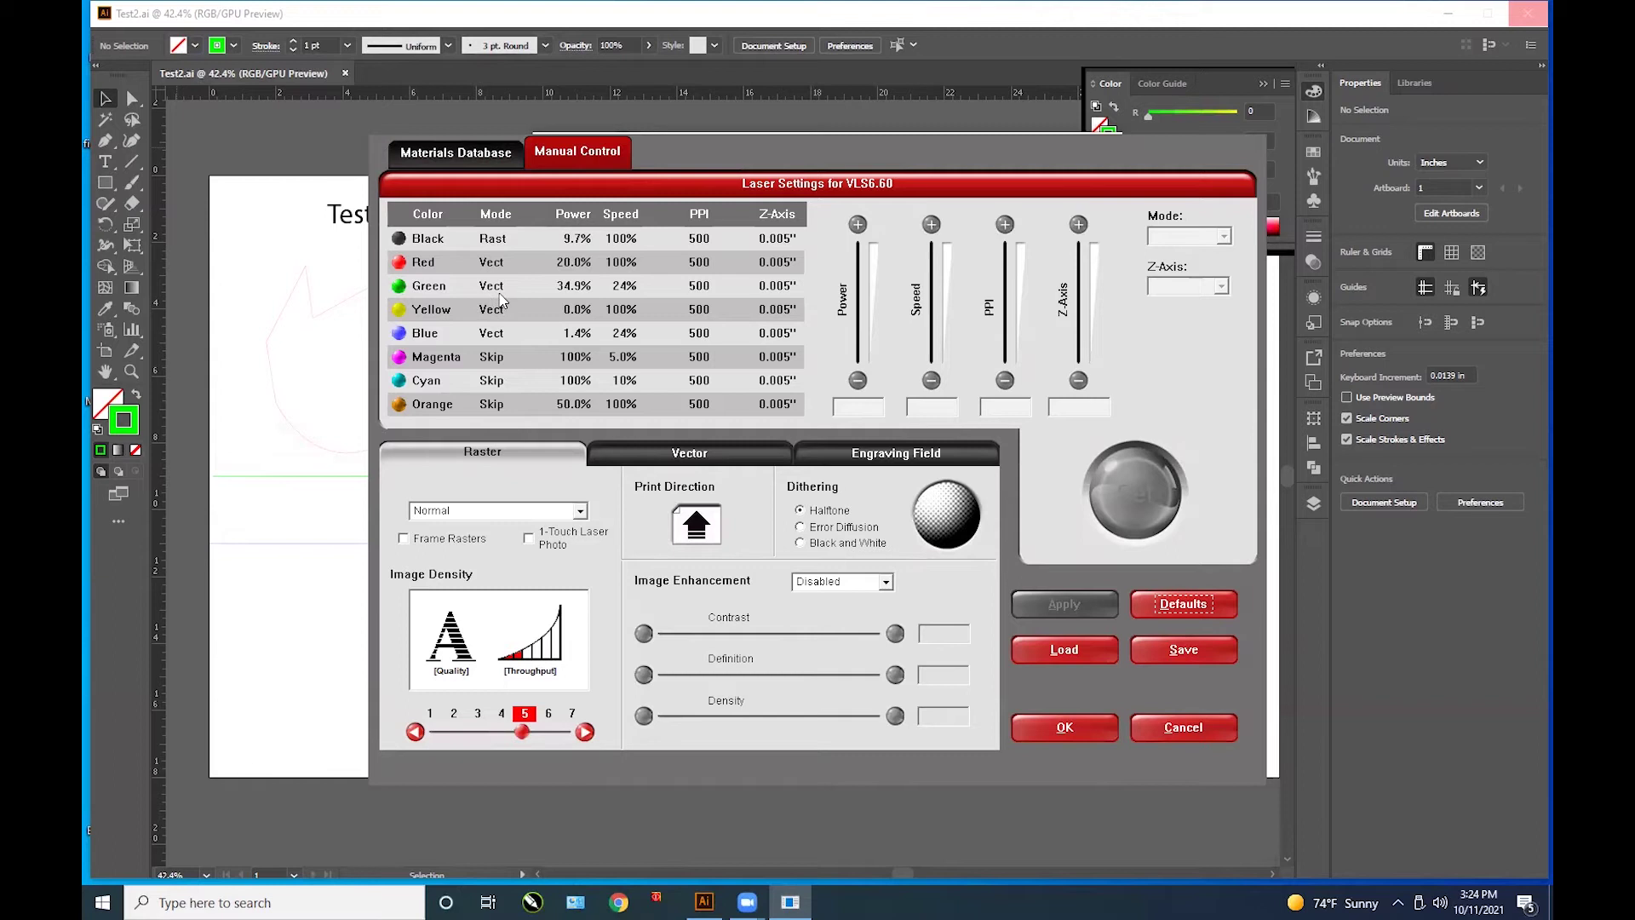
Step: Set the Green vector pen to 5.8% power and 100% speed
{"action": "left_click", "coordinate": [585, 292]}
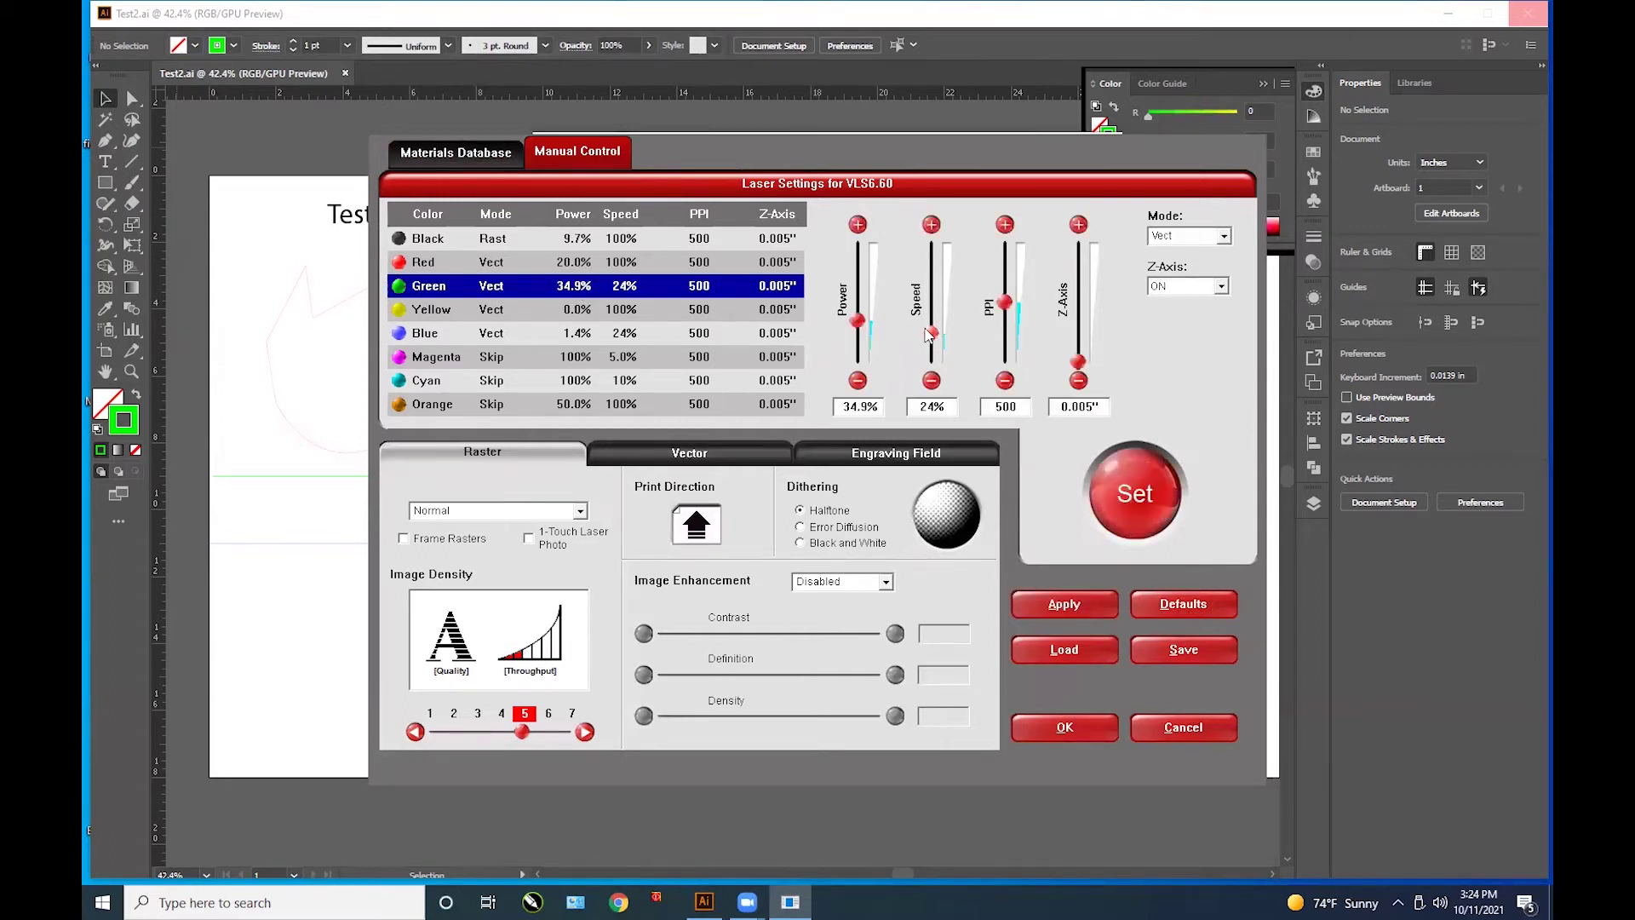
{"action": "left_click_drag", "start_coordinate": [931, 334], "coordinate": [939, 226]}
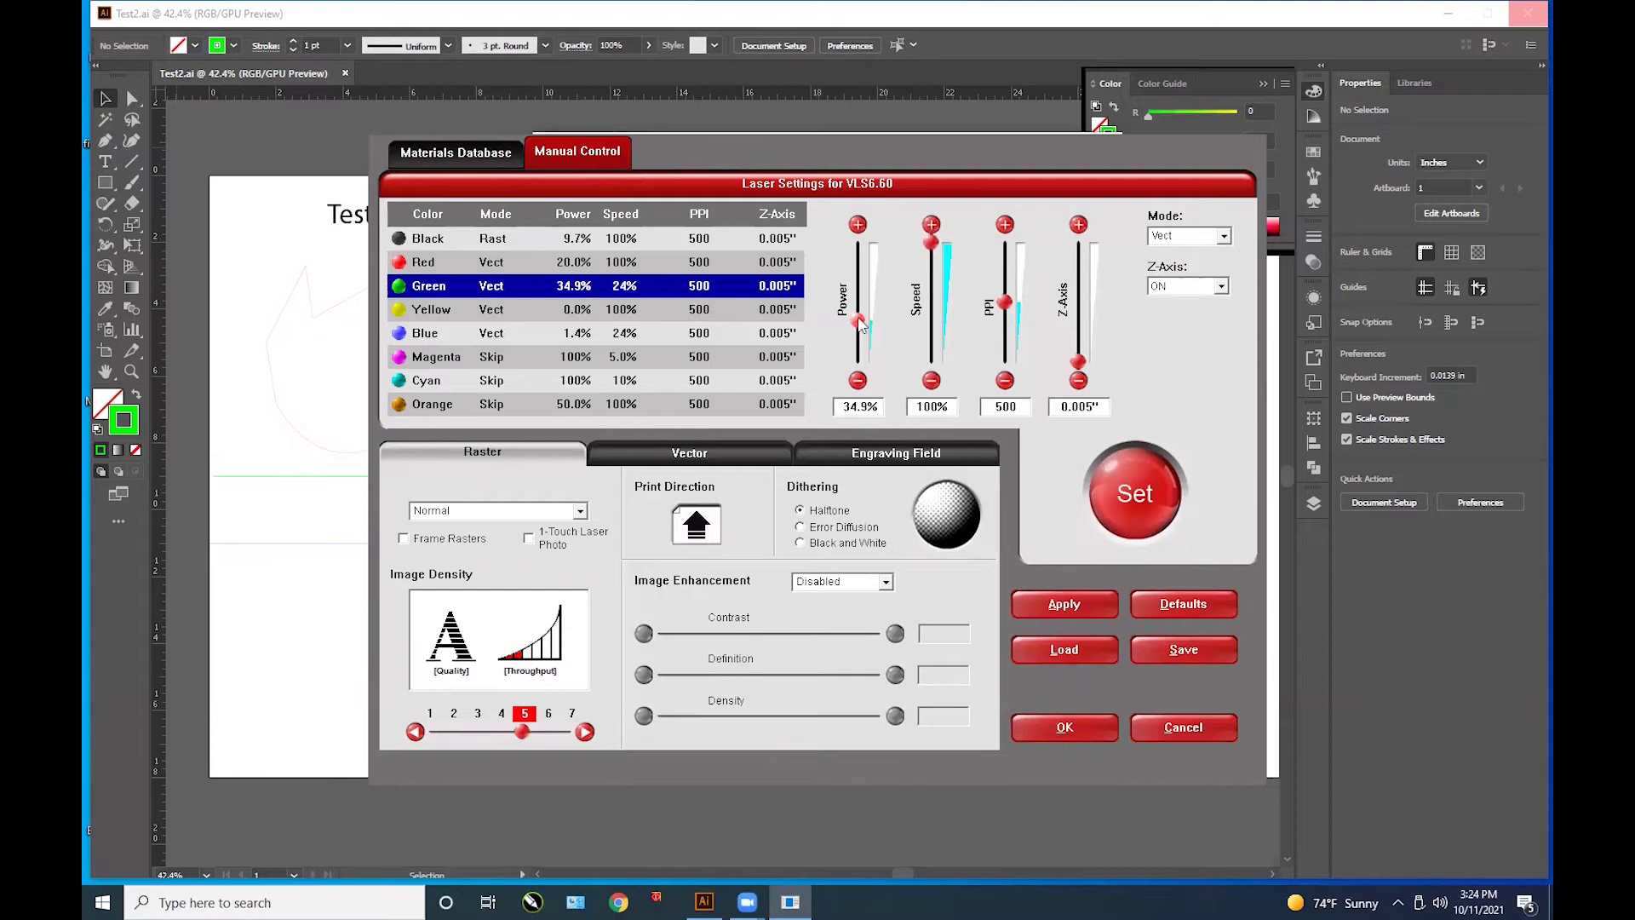
{"action": "left_click_drag", "start_coordinate": [860, 332], "coordinate": [857, 355]}
{"action": "left_click", "coordinate": [1132, 501]}
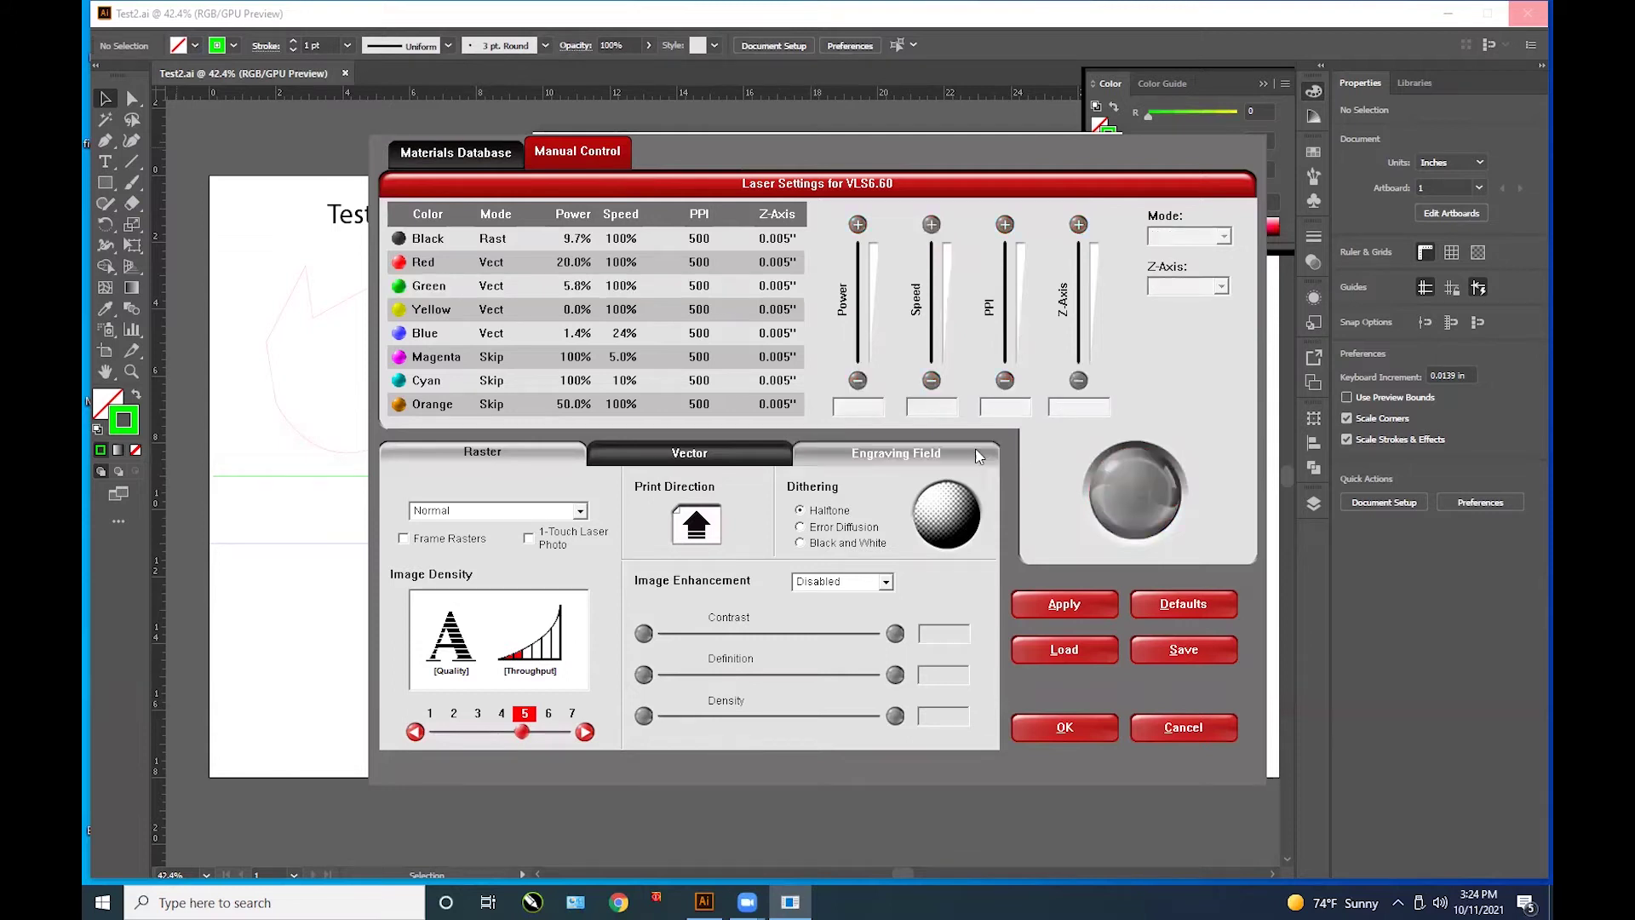
Step: Set the Blue vector pen to 0% power and 100% speed so blue lines won't cut
{"action": "left_click", "coordinate": [442, 338]}
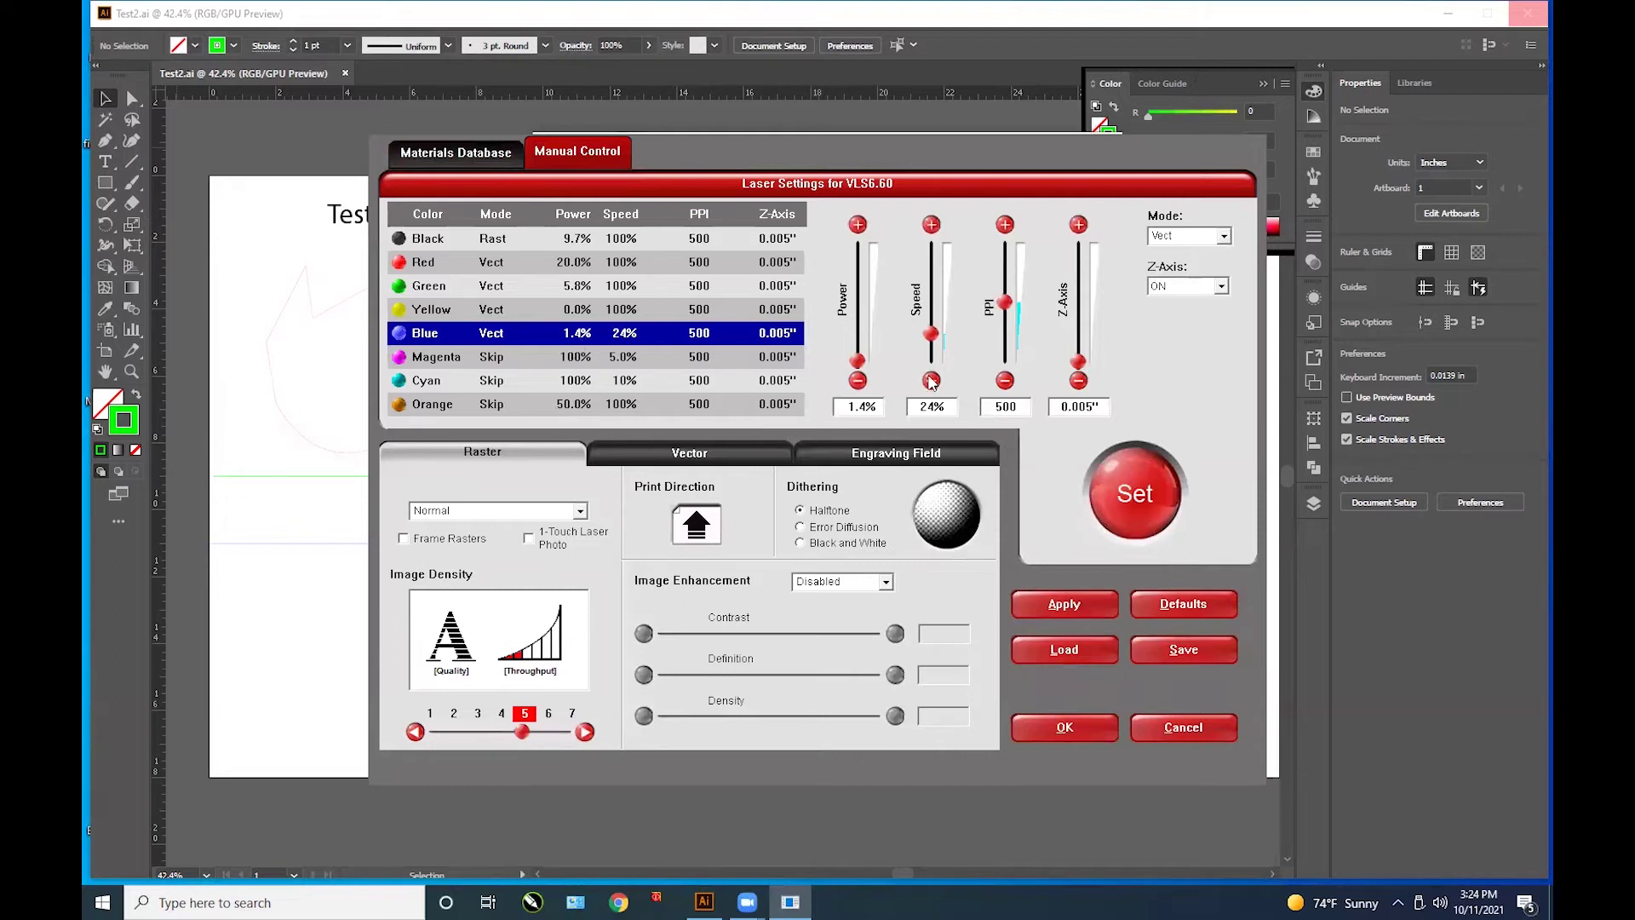
{"action": "left_click", "coordinate": [858, 380]}
{"action": "left_click_drag", "start_coordinate": [933, 335], "coordinate": [938, 288]}
{"action": "left_click", "coordinate": [1134, 482]}
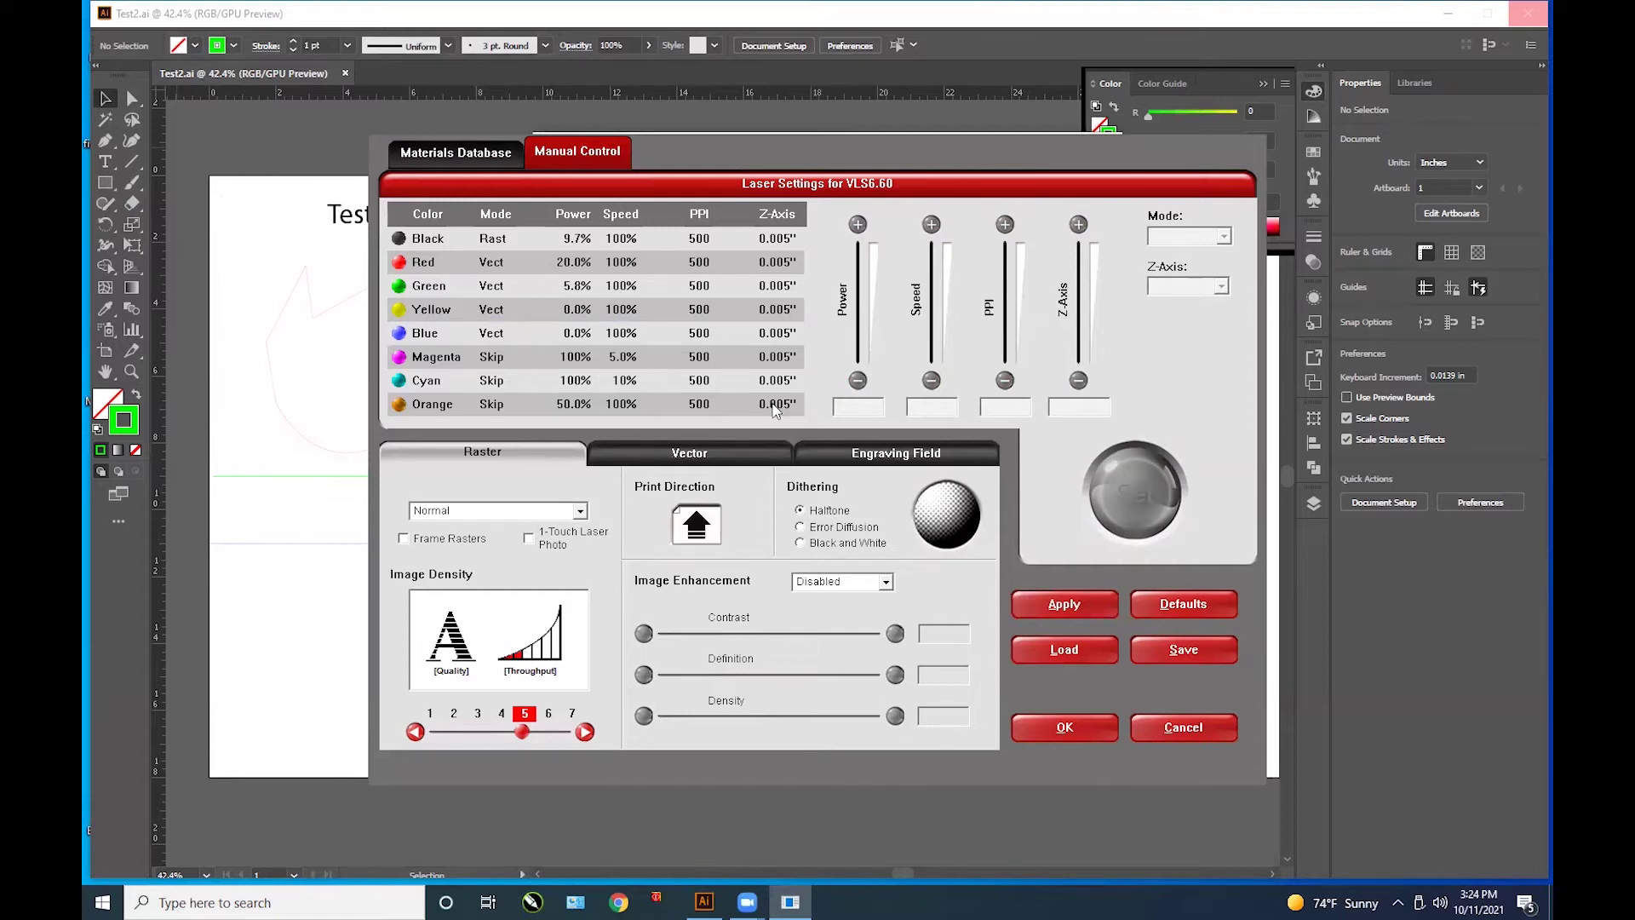
Step: Apply and confirm the VLS6.60 settings, then print Test2.ai through both Print dialogs
{"action": "left_click", "coordinate": [1083, 605]}
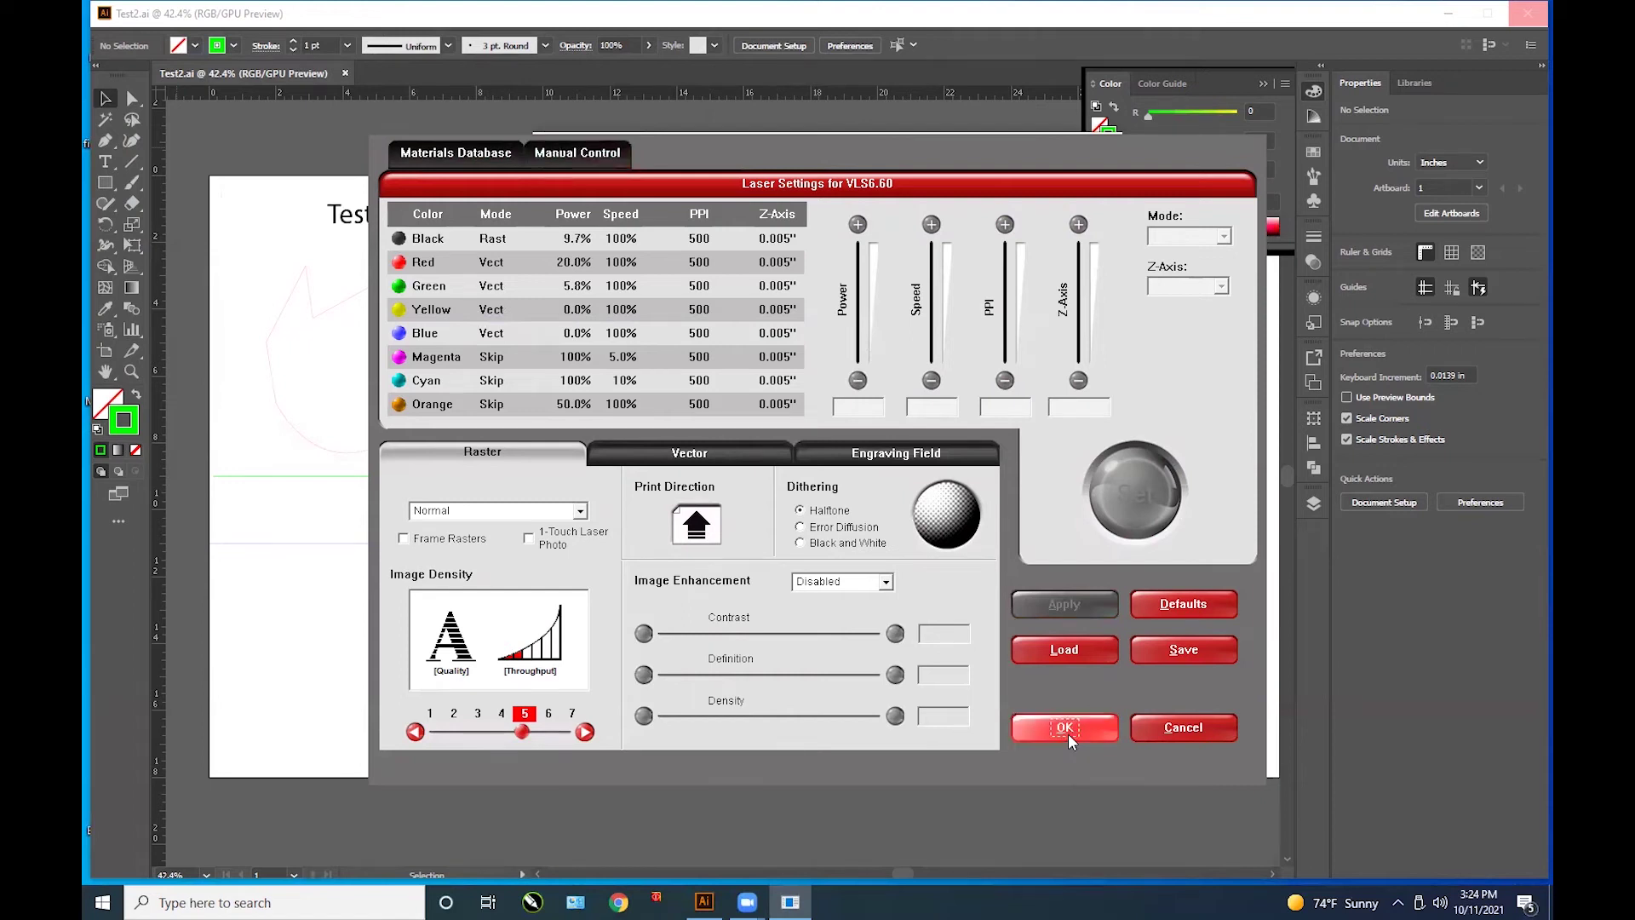
{"action": "left_click", "coordinate": [1066, 731]}
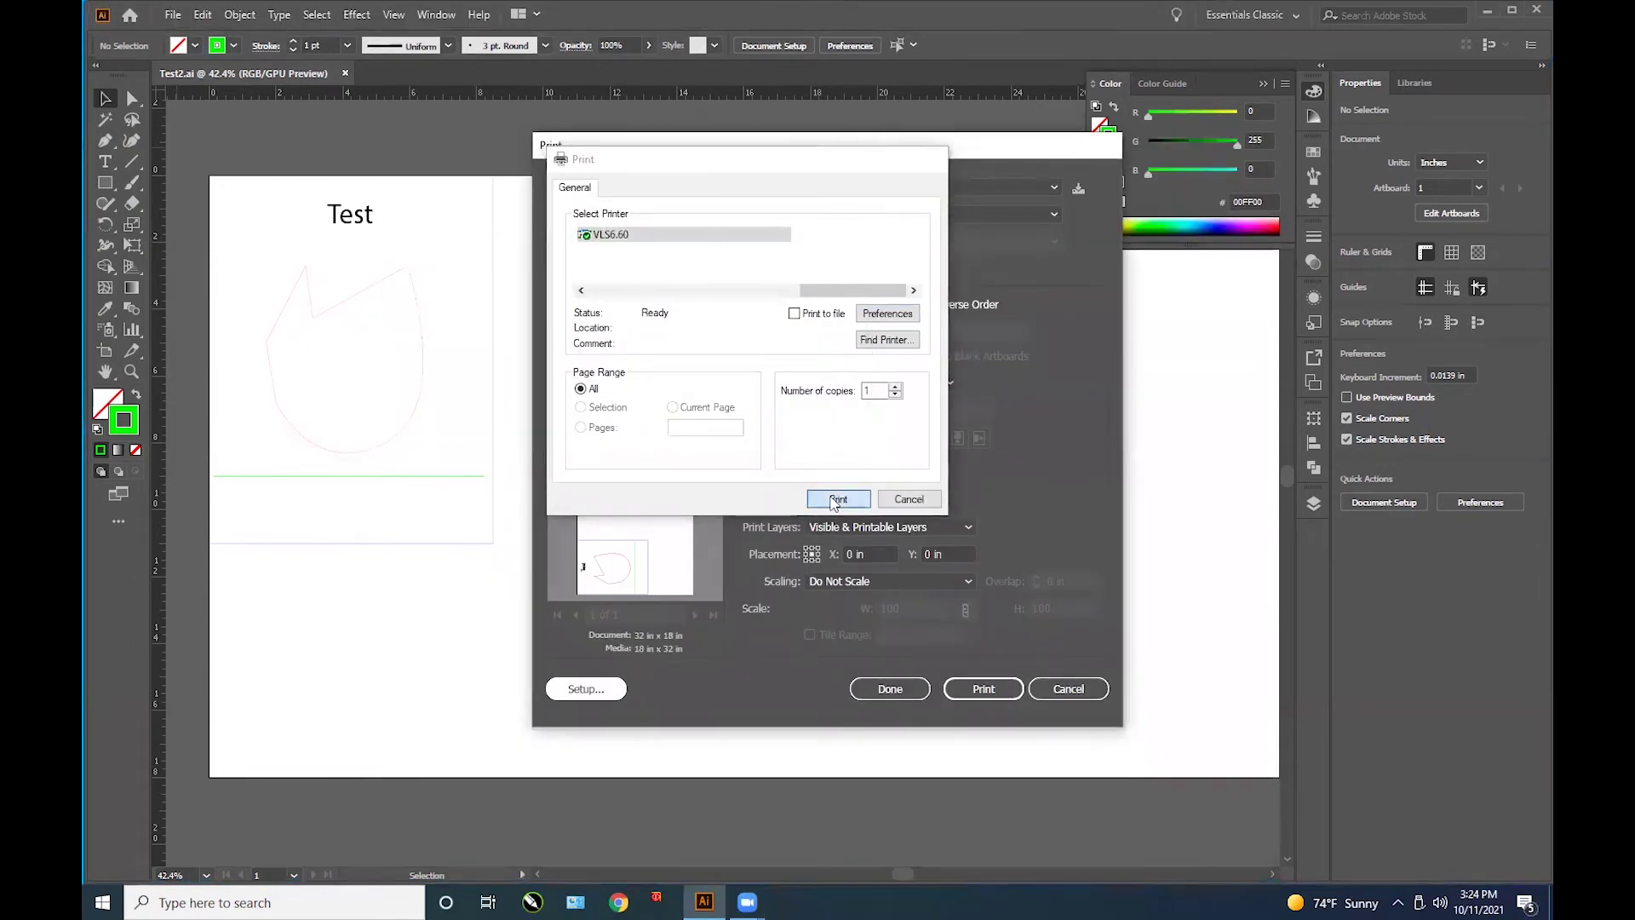
{"action": "left_click", "coordinate": [835, 500]}
{"action": "left_click", "coordinate": [981, 690]}
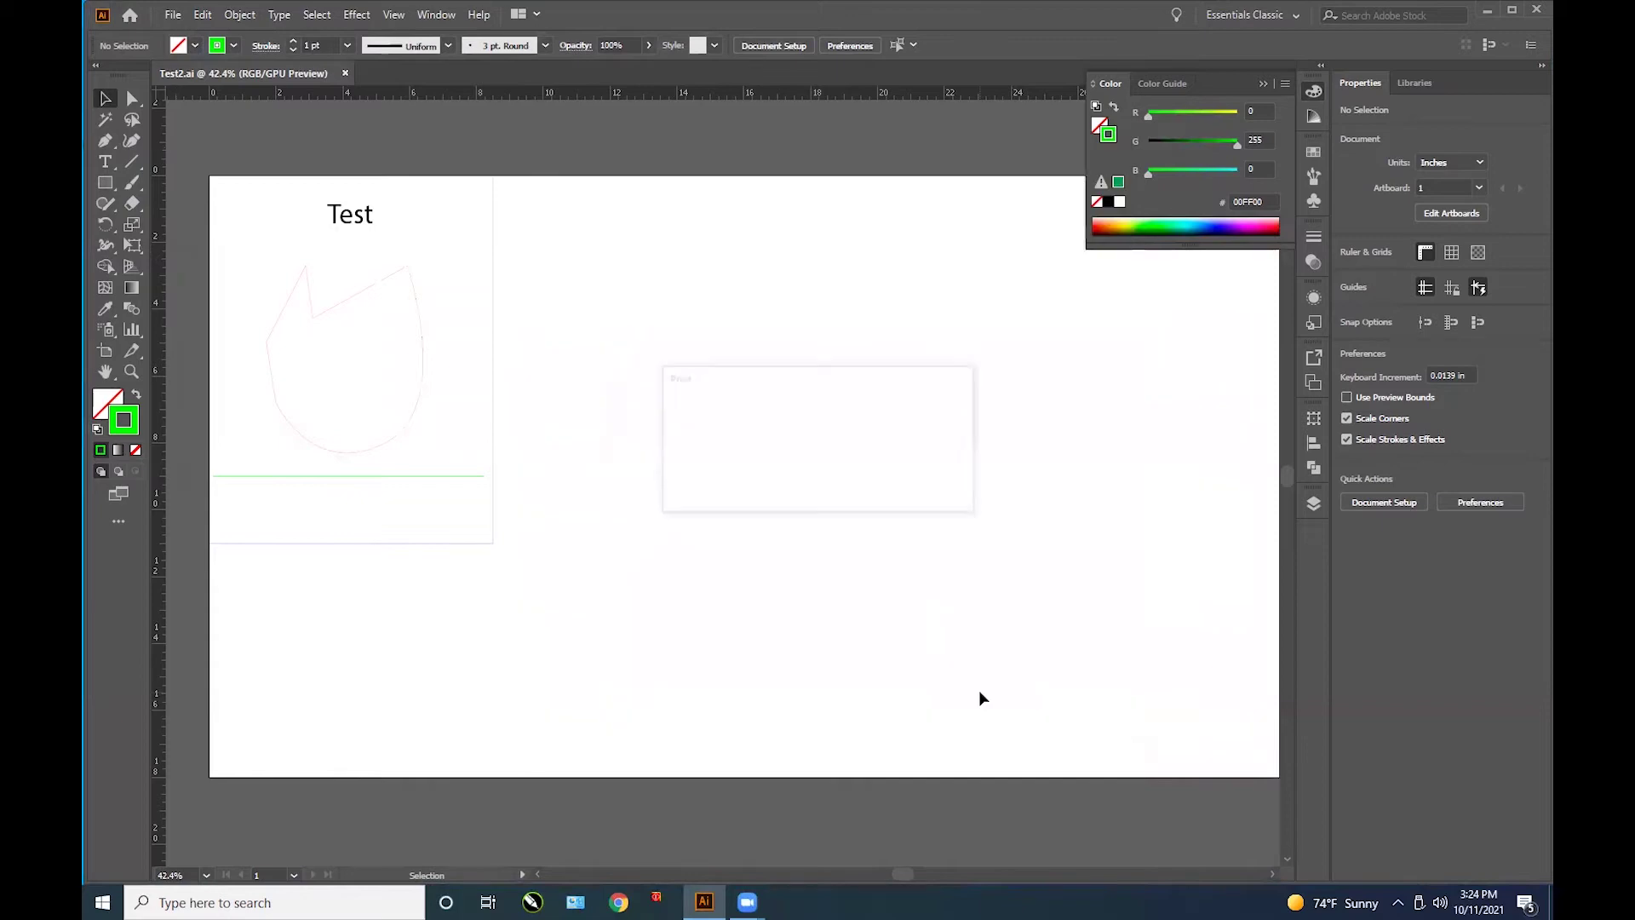
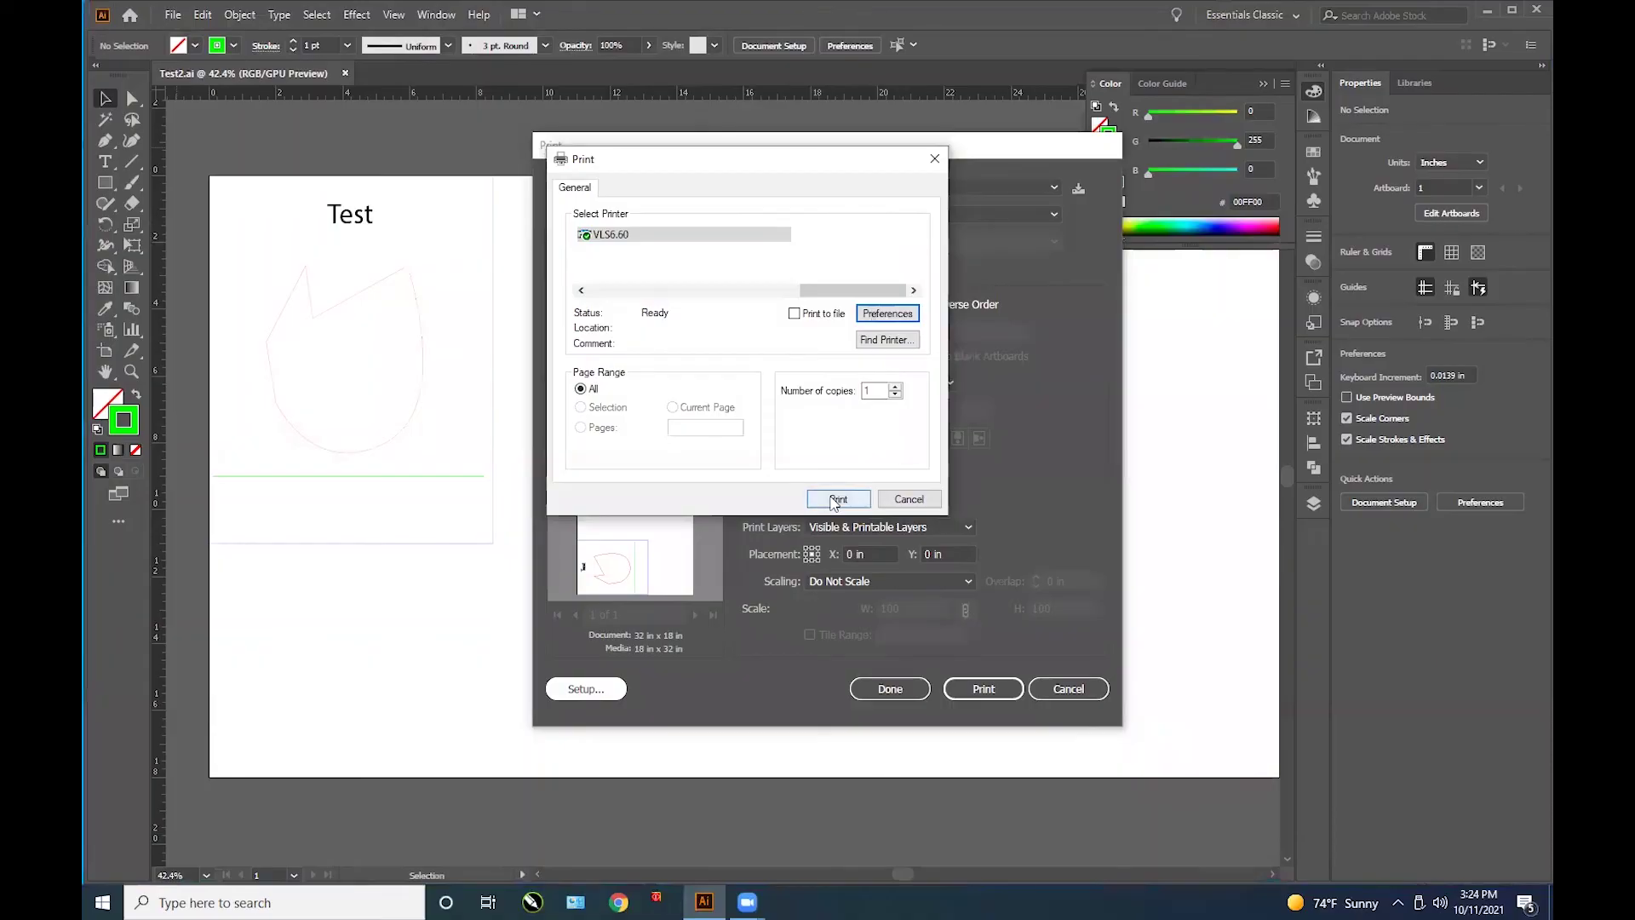
Step: Confirm both Print dialogs to send the Test2 artwork to the VLS6.60 laser
{"action": "left_click", "coordinate": [831, 496]}
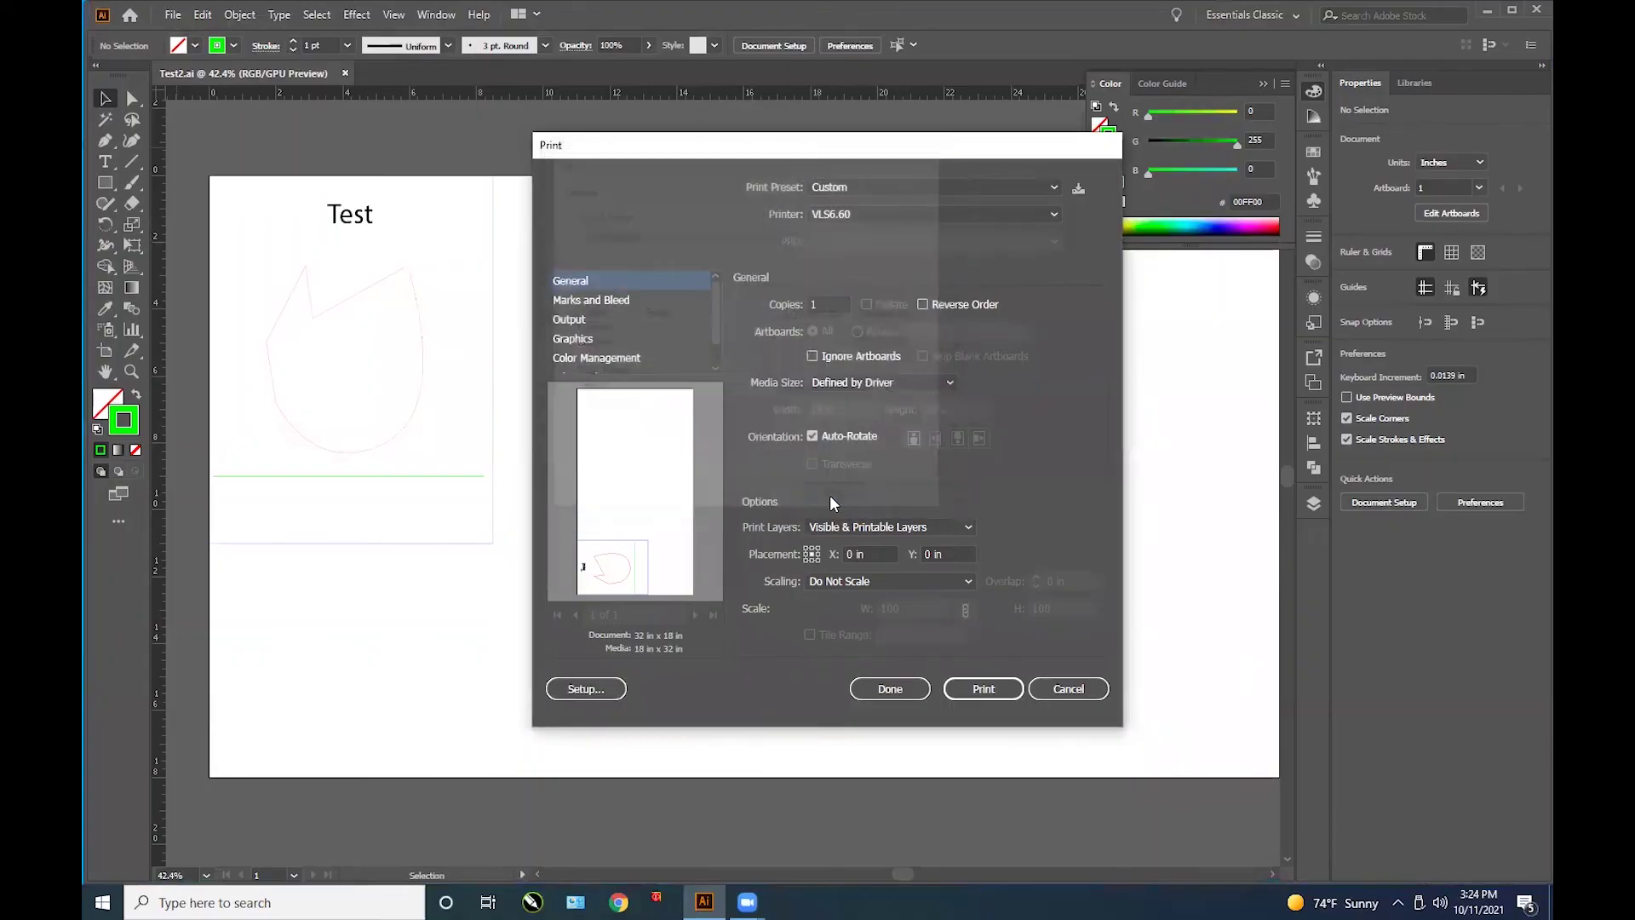
{"action": "left_click", "coordinate": [980, 693]}
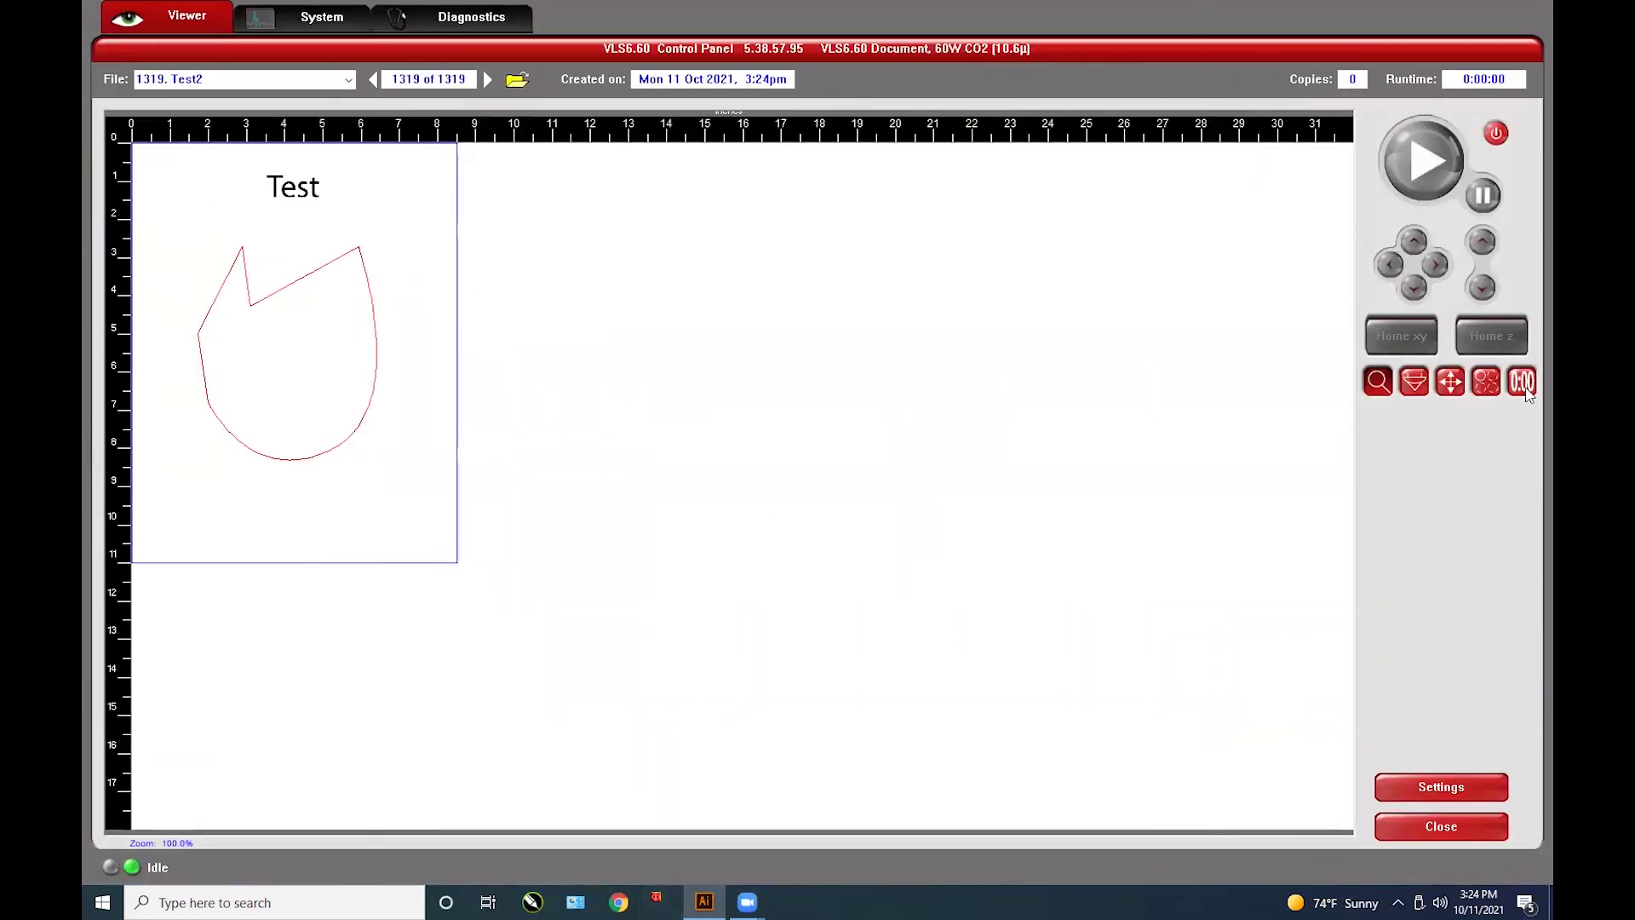
Step: Move the Test2 job from 0.250" to x 0.000", y 0.000" and bring the laser online
{"action": "left_click", "coordinate": [1451, 381]}
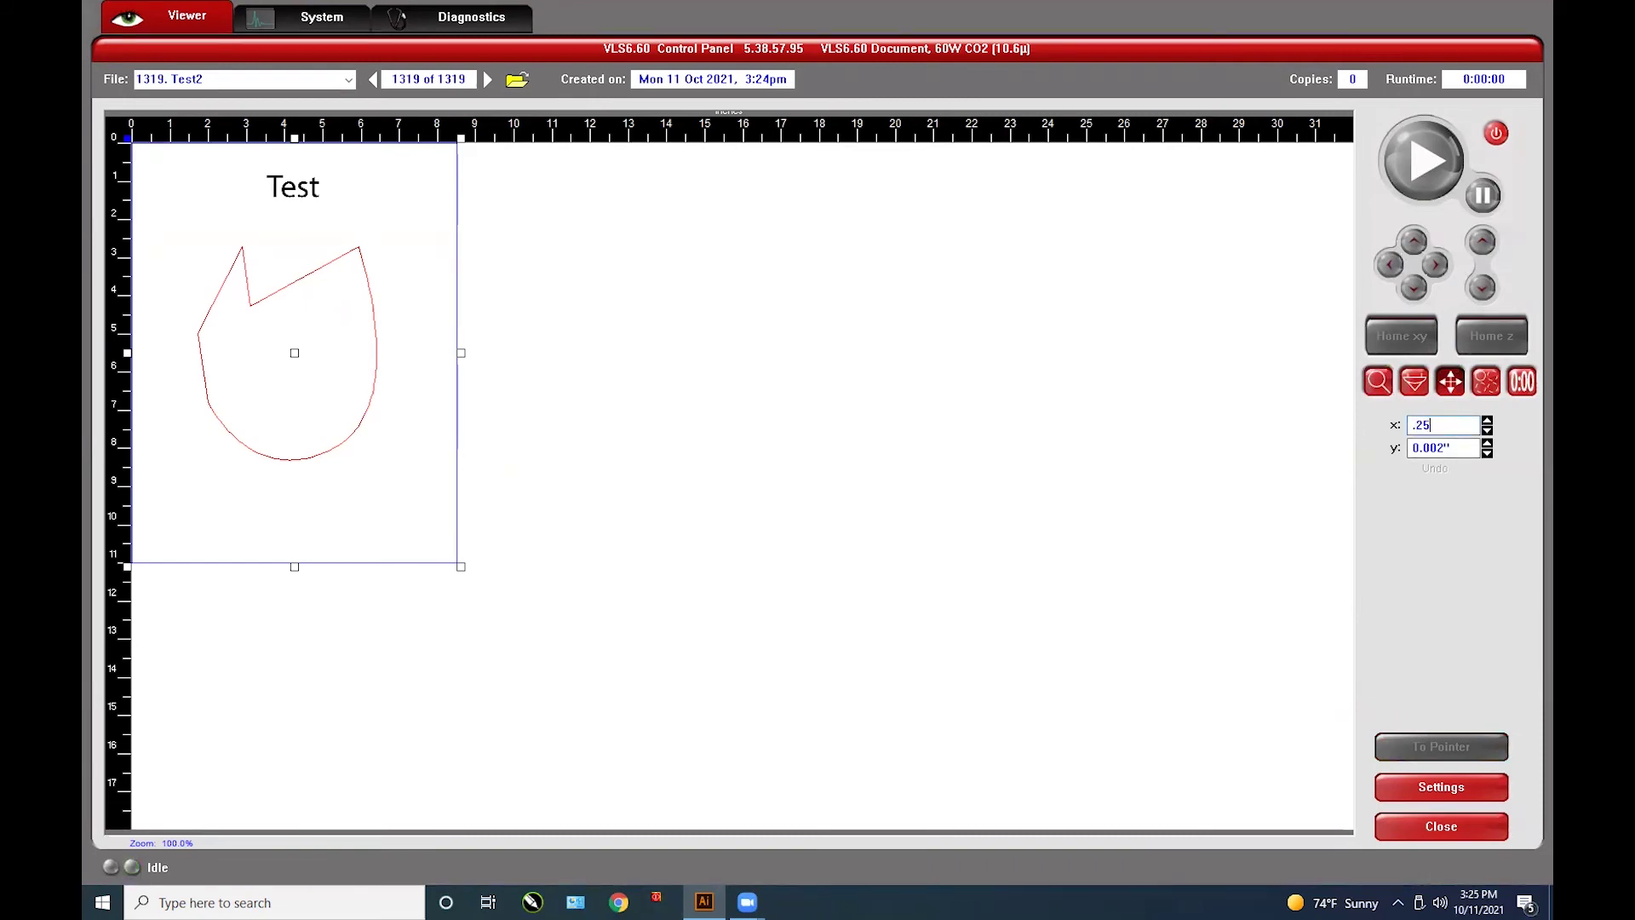
{"action": "key", "text": "Return"}
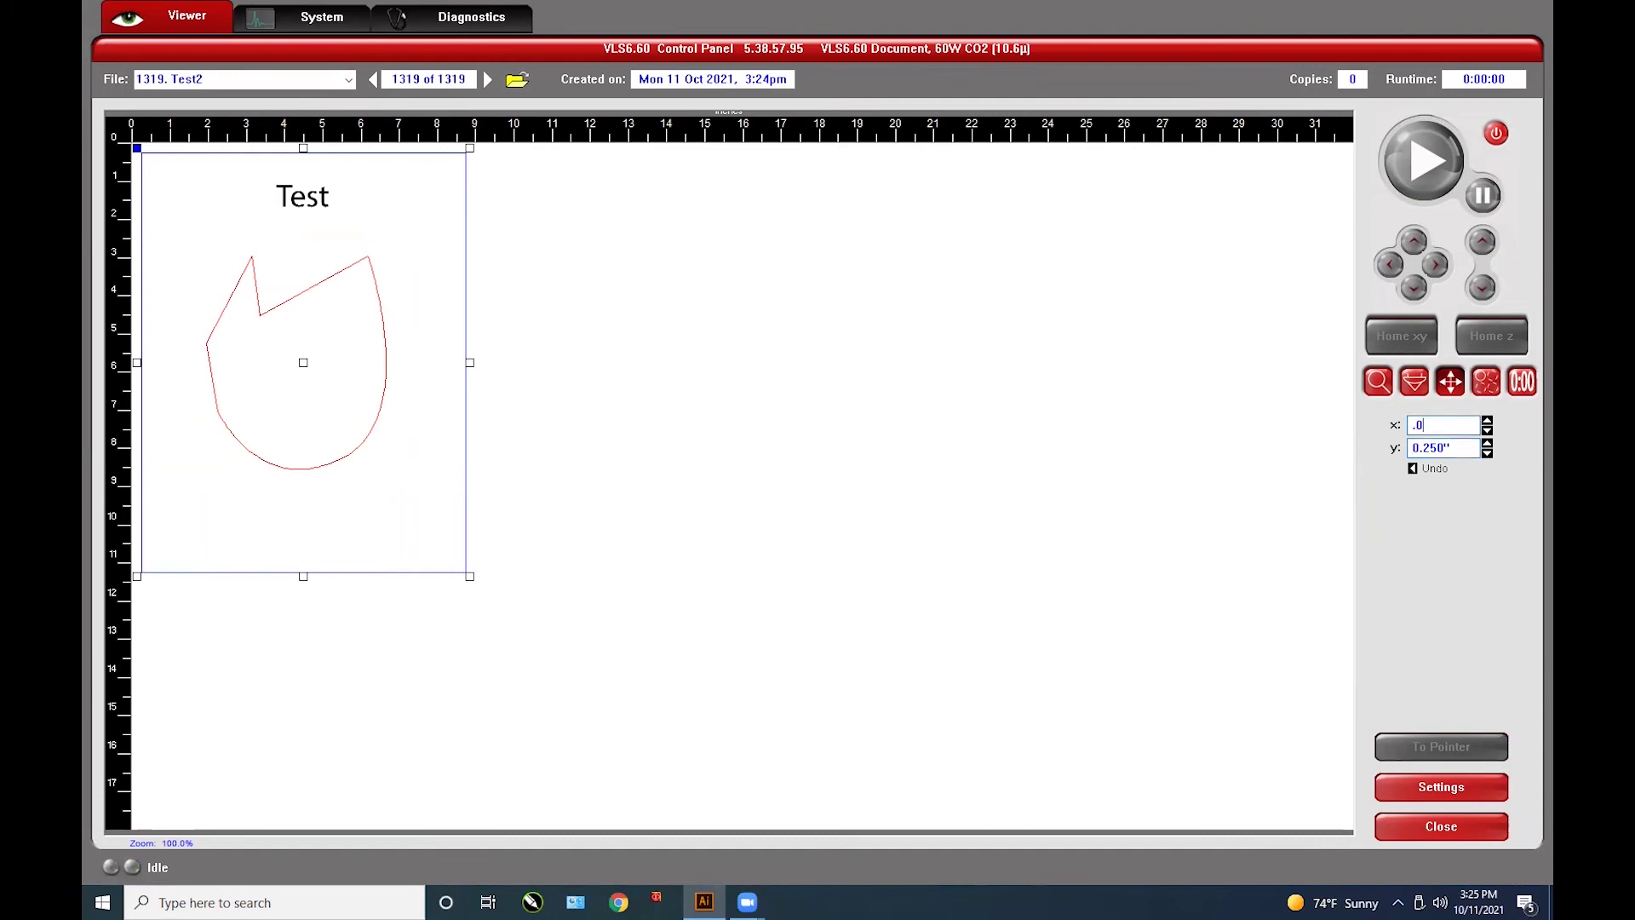
{"action": "key", "text": "Return"}
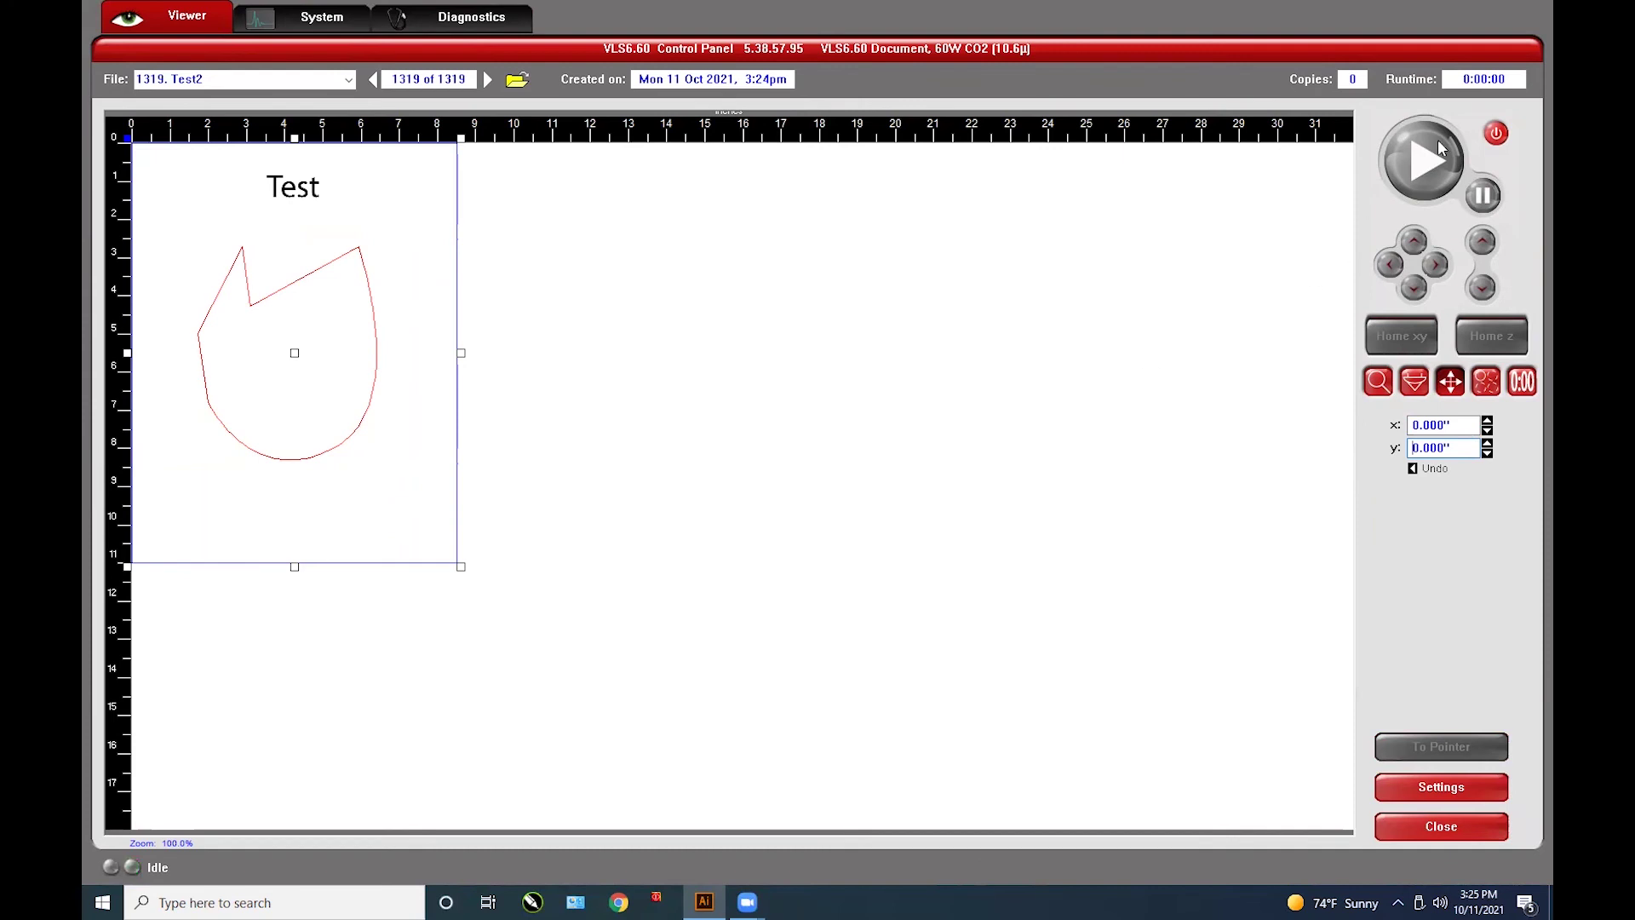
{"action": "left_click", "coordinate": [1497, 134]}
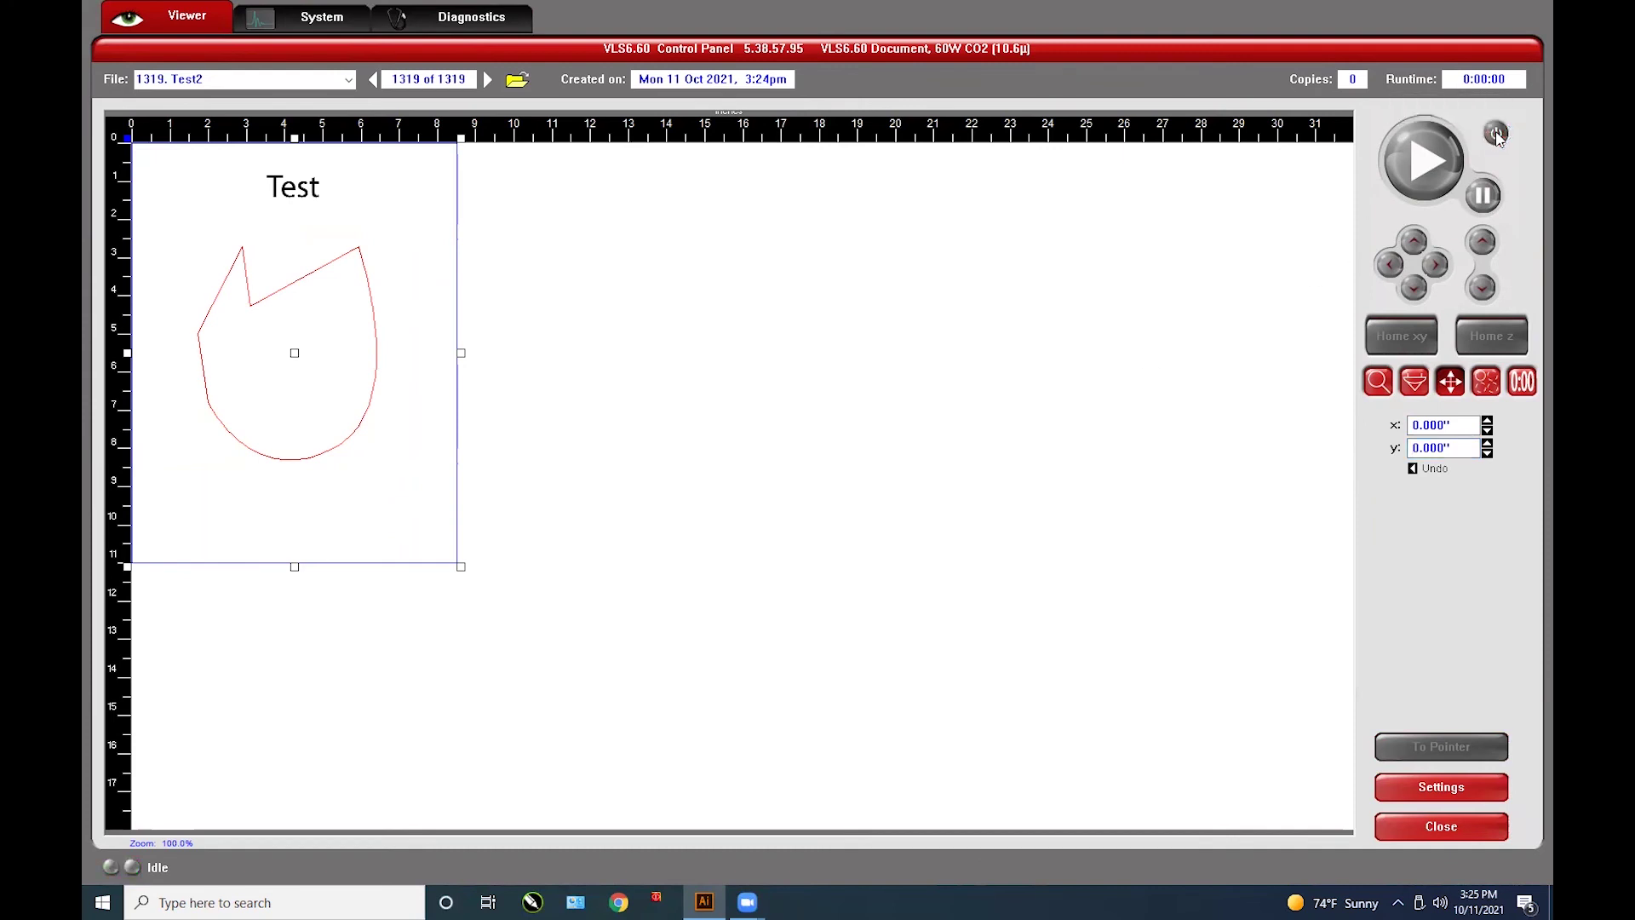